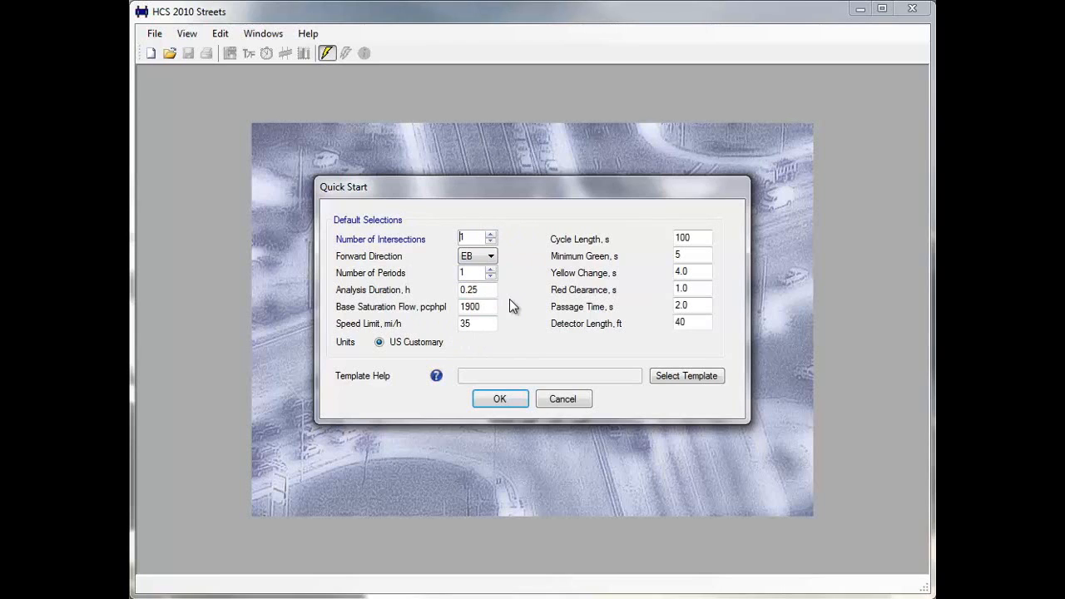
Dismiss the Quick Start defaults and open the example file Chapter17Automobile.xus
left_click(564, 401)
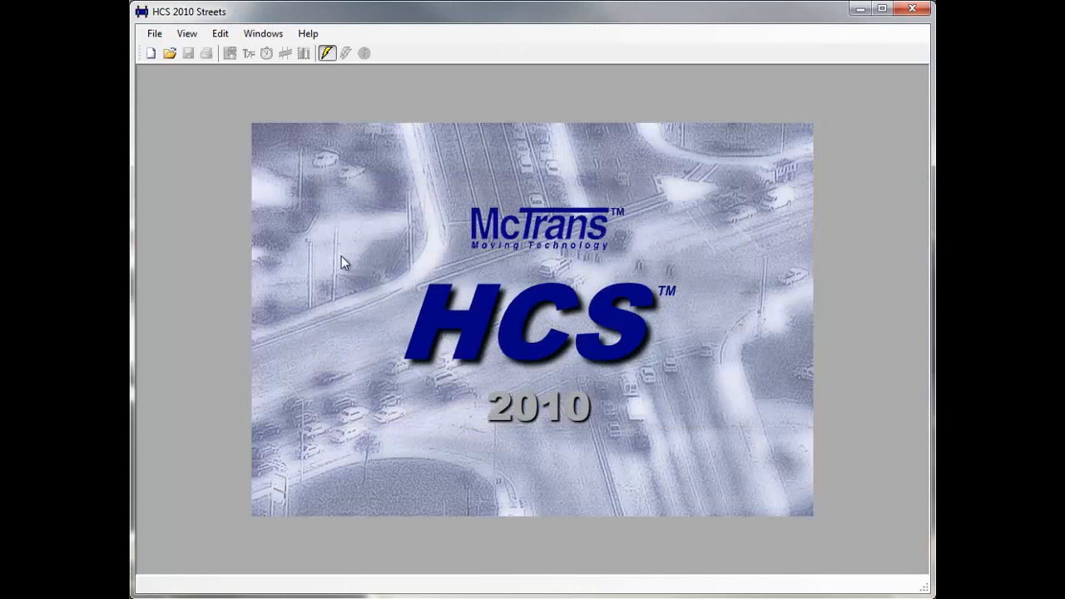
left_click(170, 54)
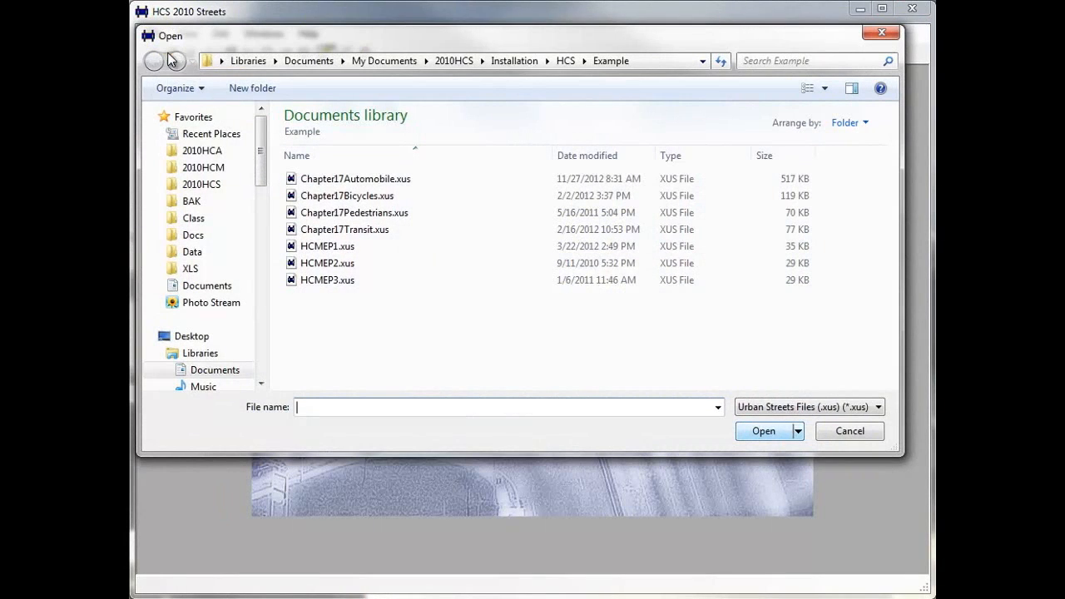
left_click(878, 407)
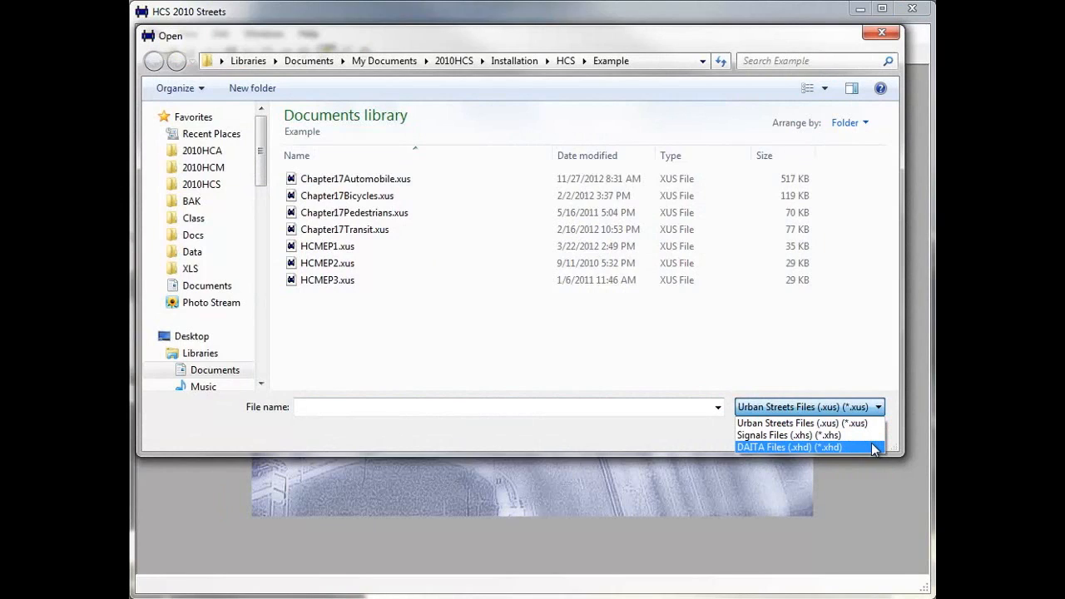
left_click(714, 377)
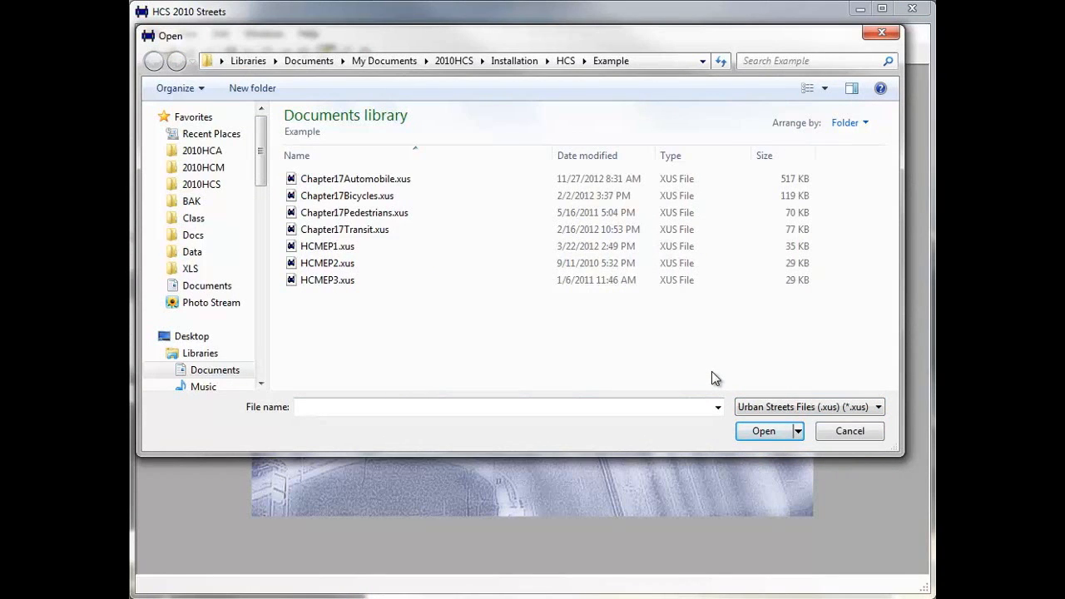
left_click(371, 180)
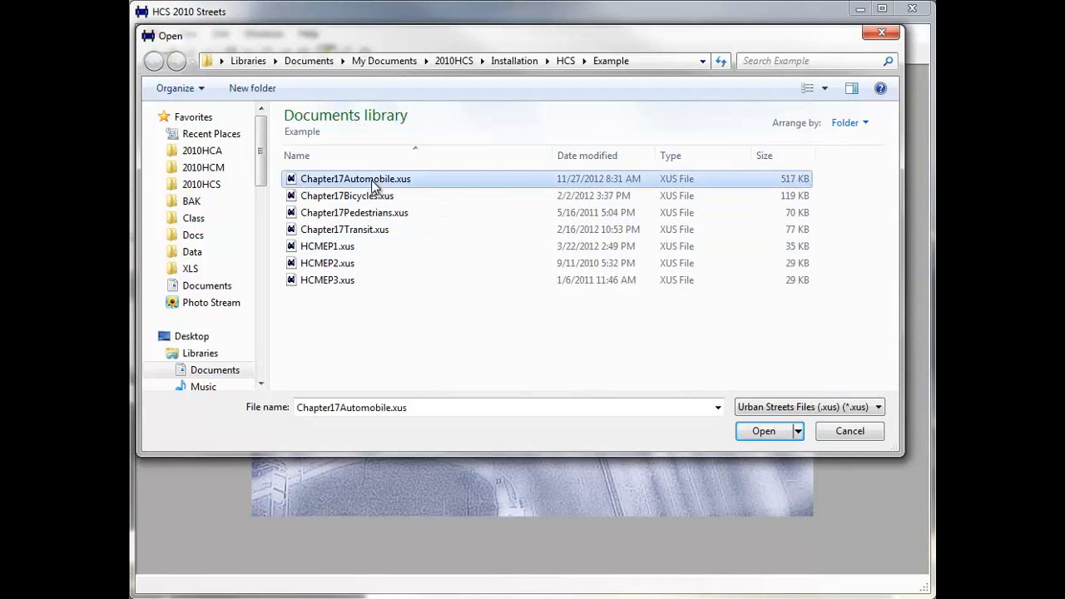
left_click(764, 431)
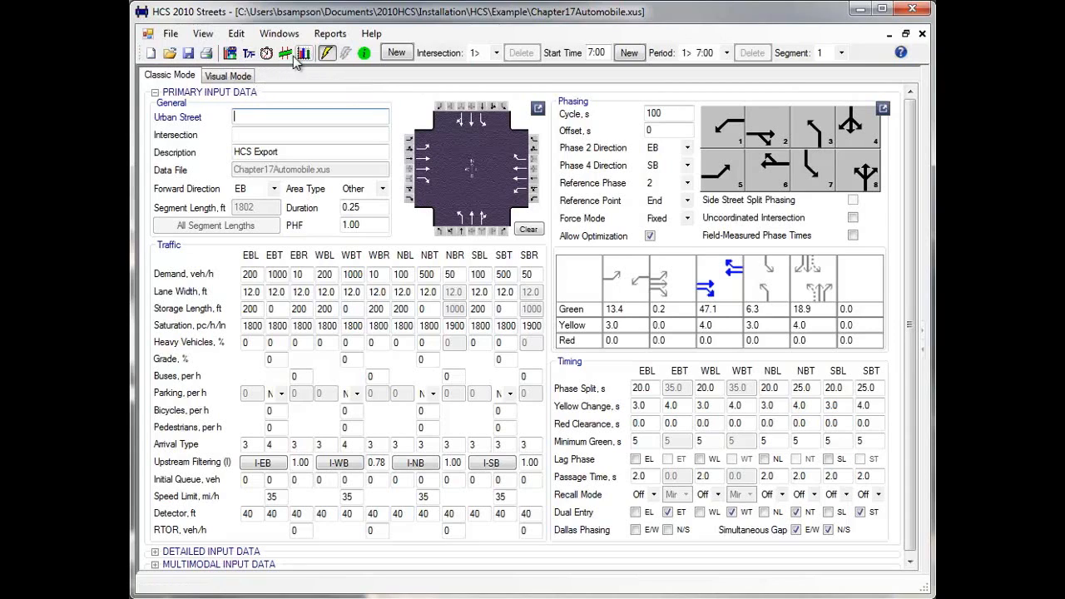
Look through the list of recently used files without opening one
left_click(170, 34)
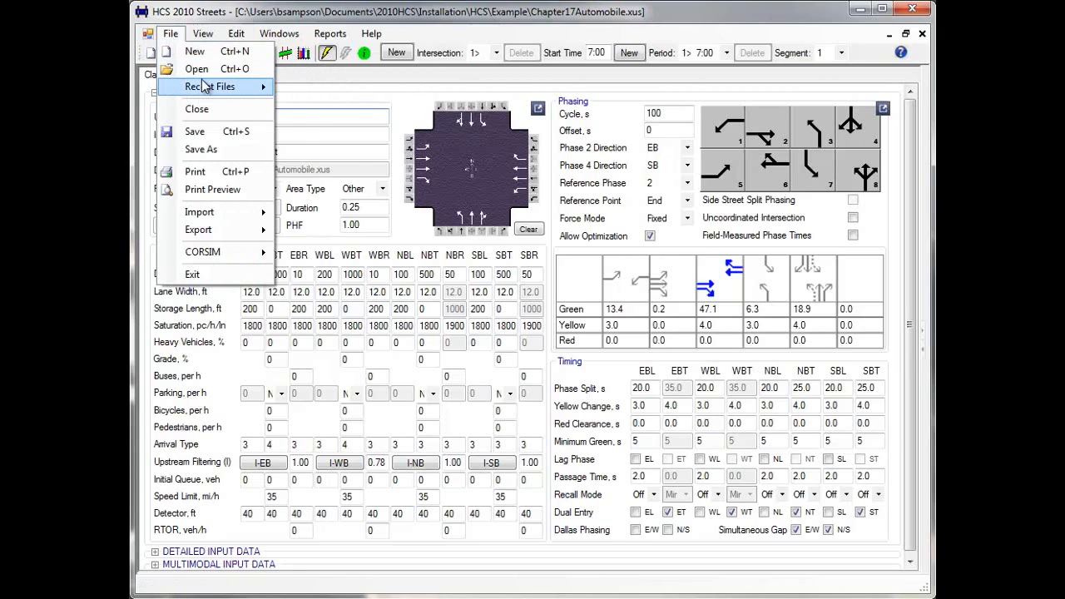
mouse_move(203, 85)
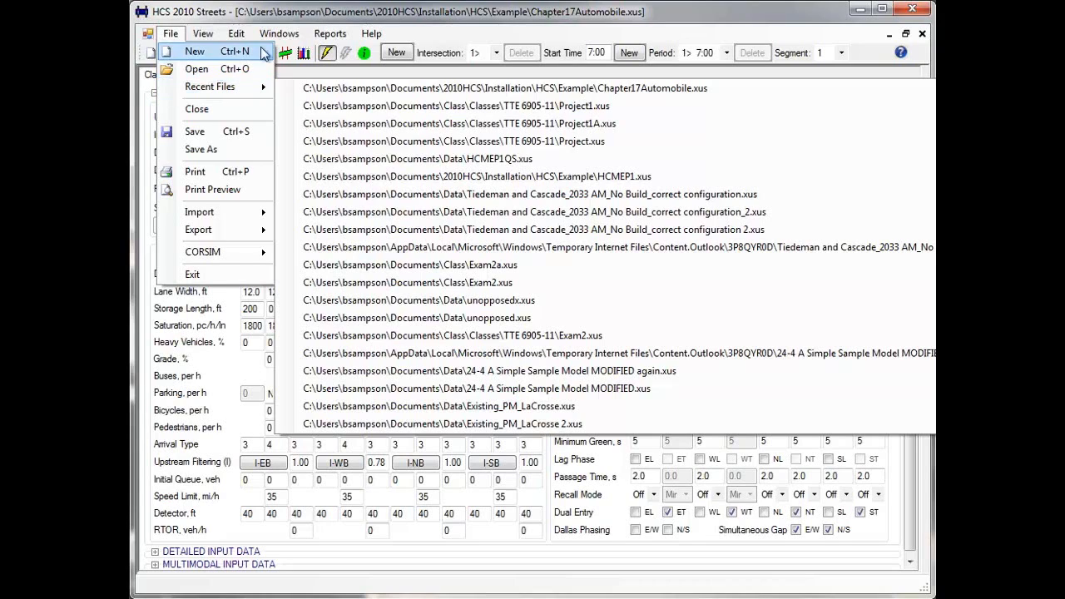
left_click(402, 33)
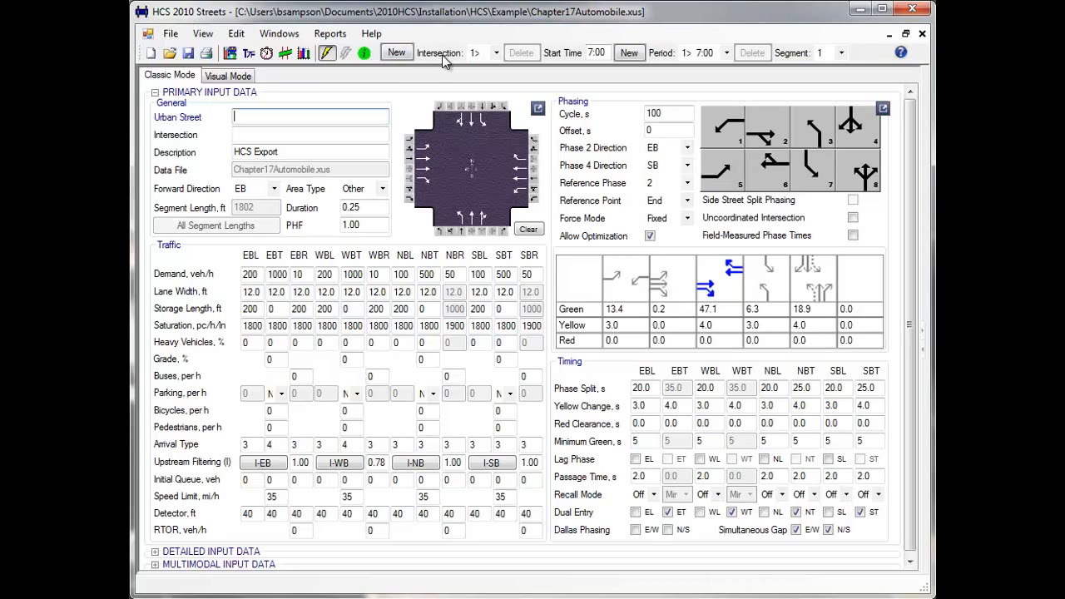
Review the dataset's intersection list and the options for adding a new intersection, leaving intersection 1 selected
left_click(494, 53)
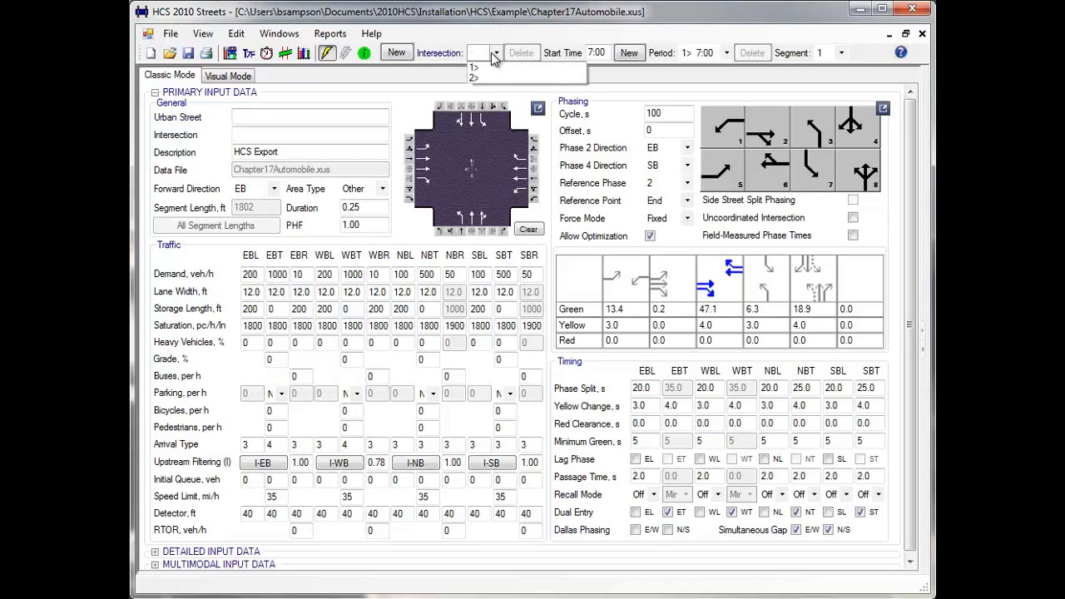
left_click(484, 67)
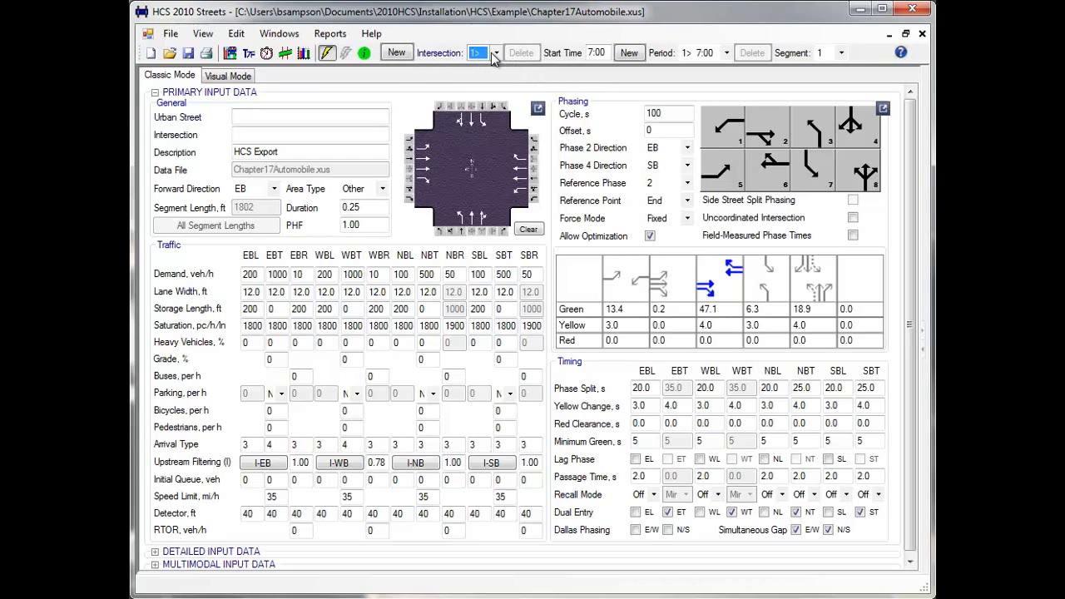
left_click(401, 53)
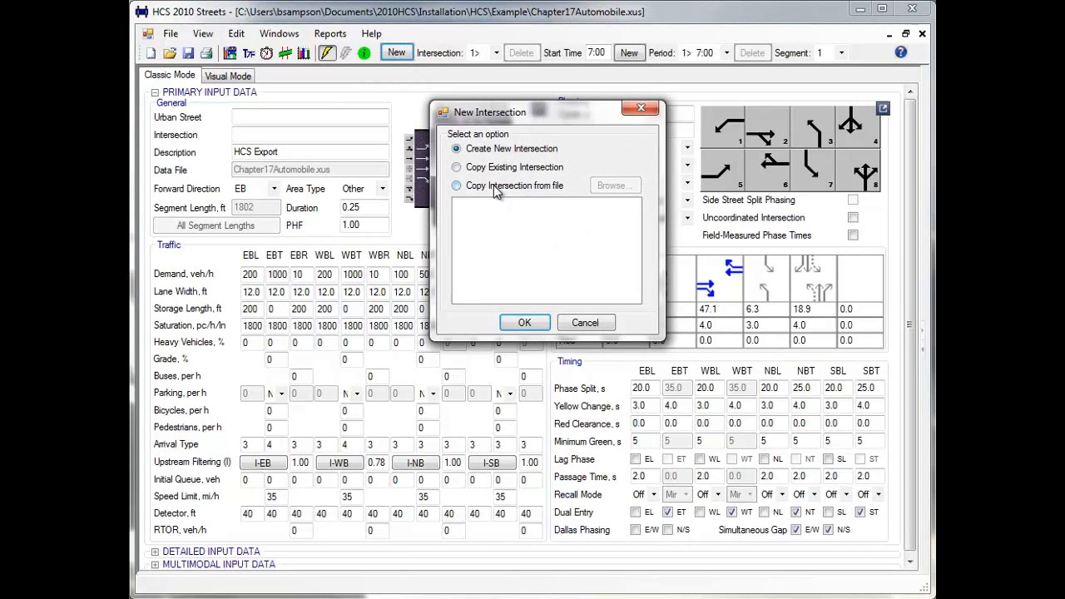
left_click(587, 323)
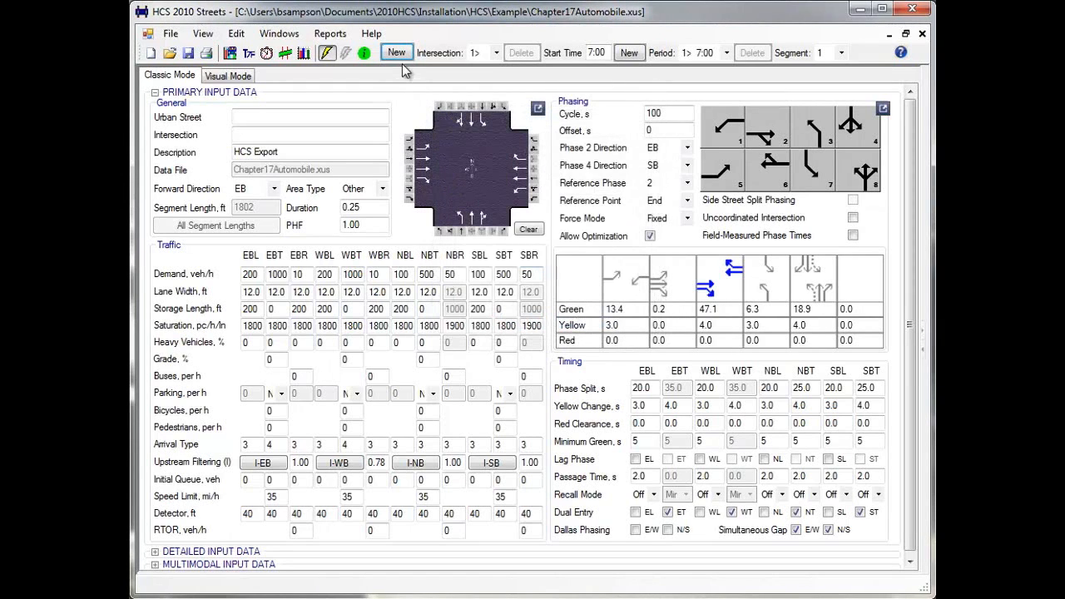
left_click(496, 52)
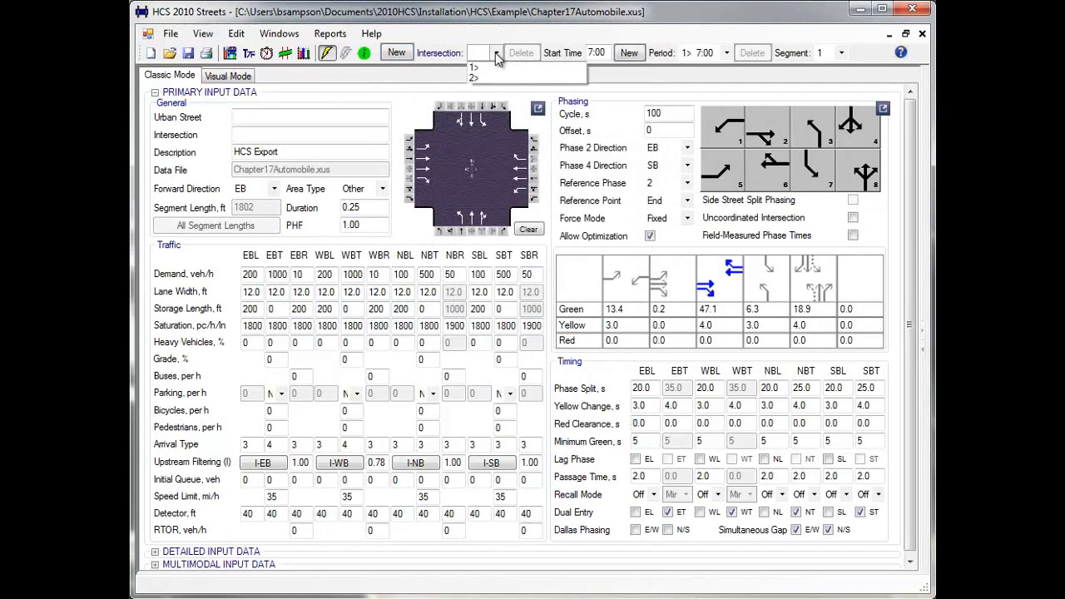
left_click(497, 67)
left_click(268, 134)
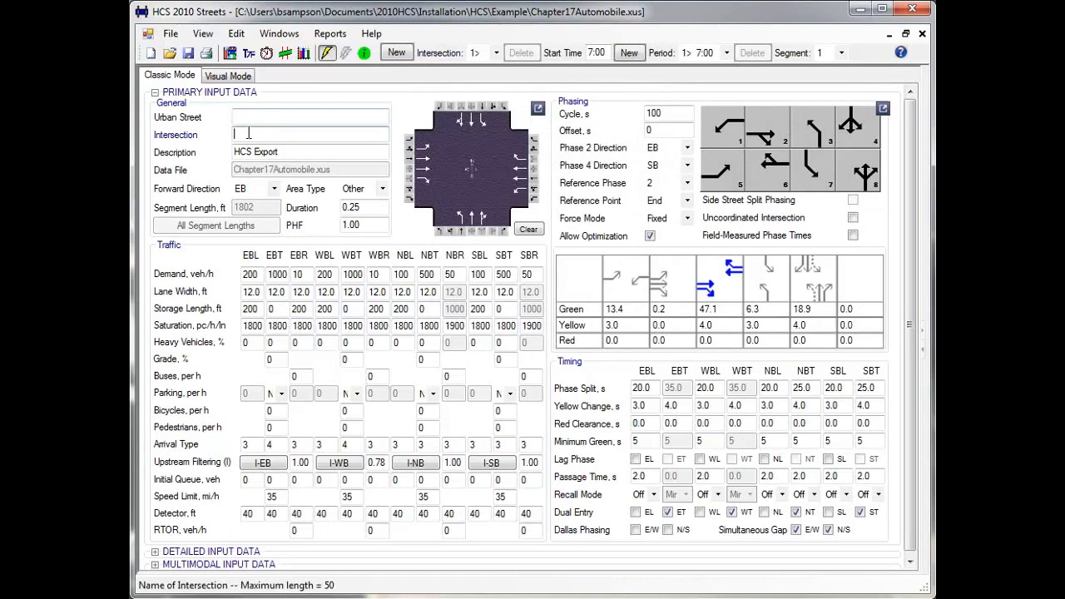
left_click(495, 53)
left_click(496, 55)
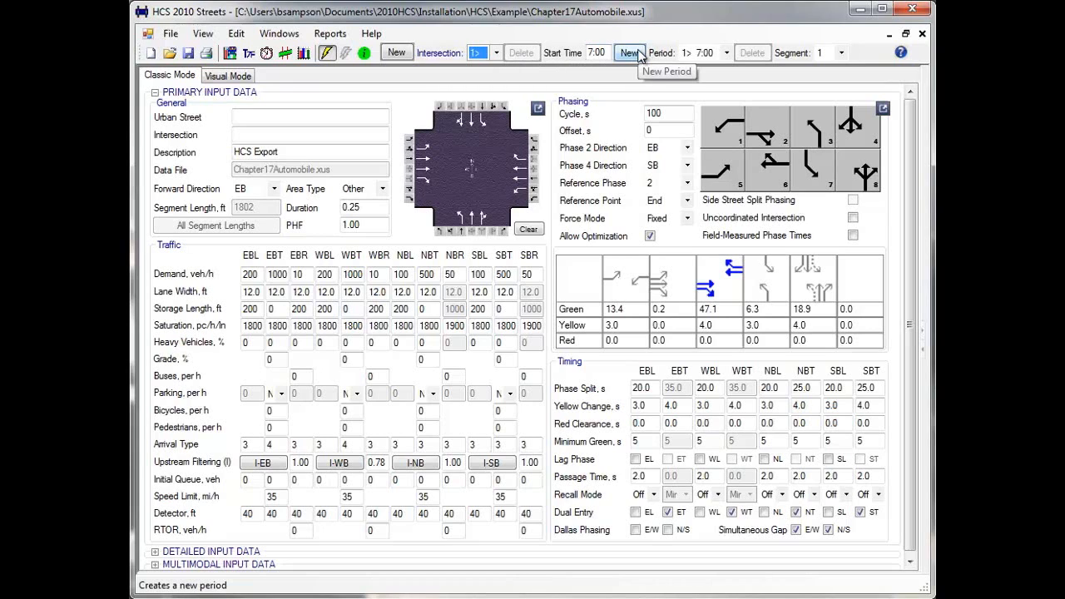
Review the period list and analysis duration, and try adding a second time period and deleting it again
left_click(727, 53)
left_click(727, 54)
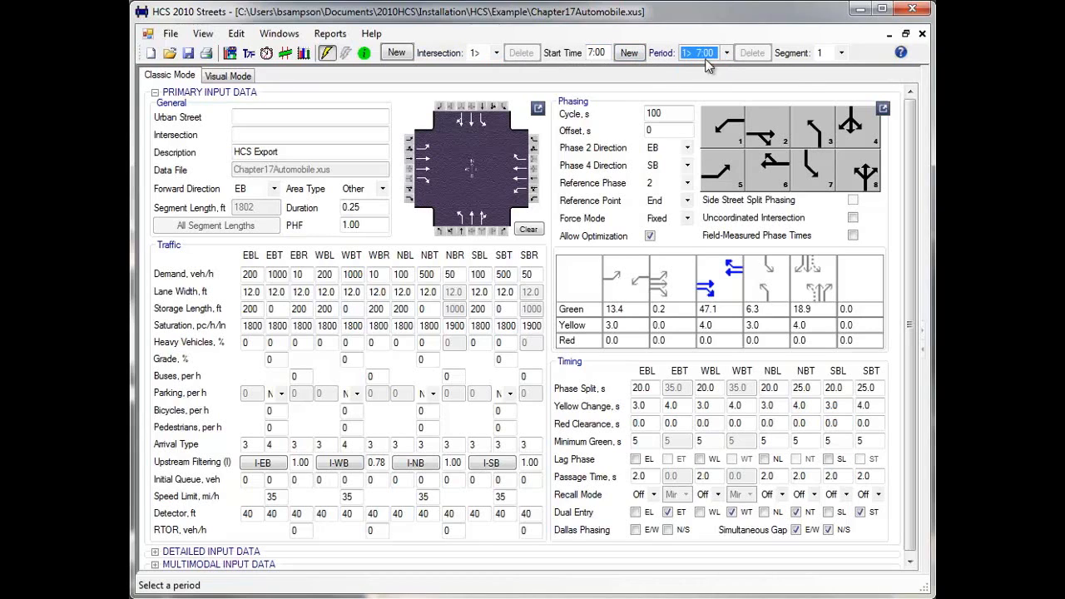
left_click(364, 208)
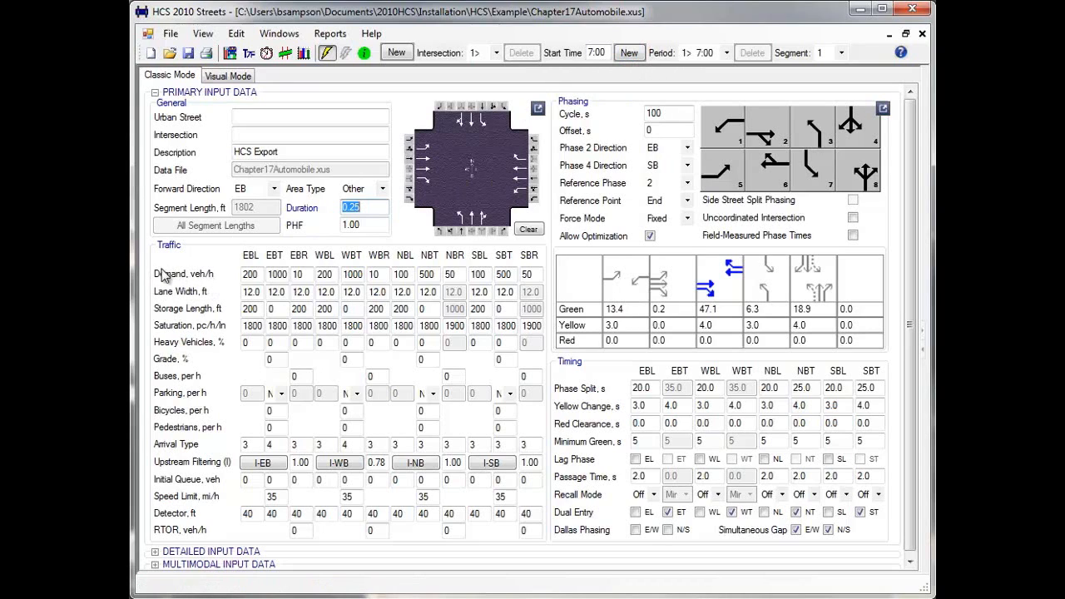
left_click(630, 53)
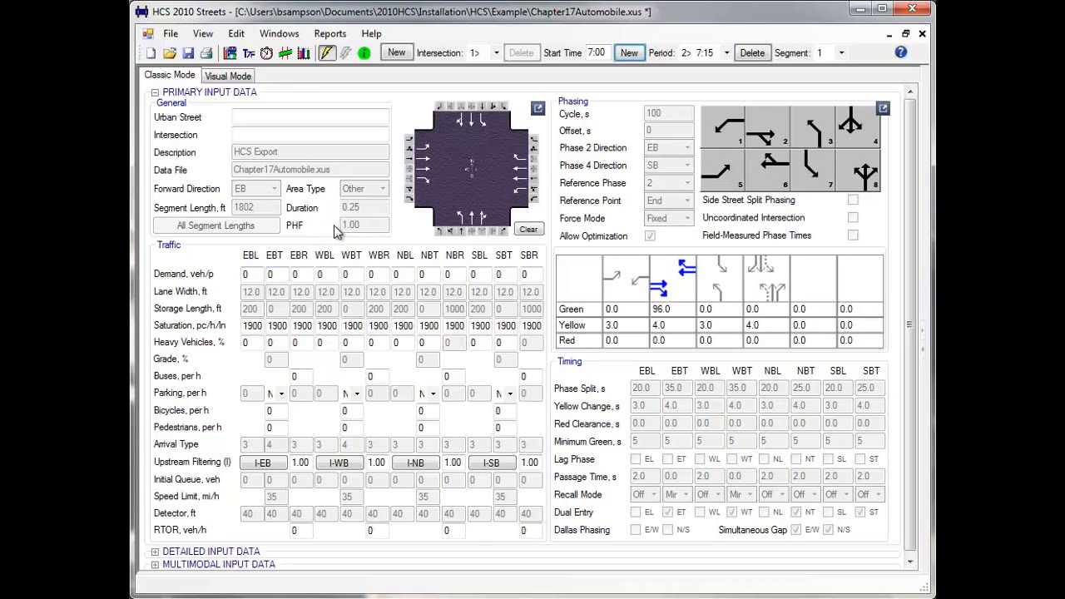
left_click(757, 54)
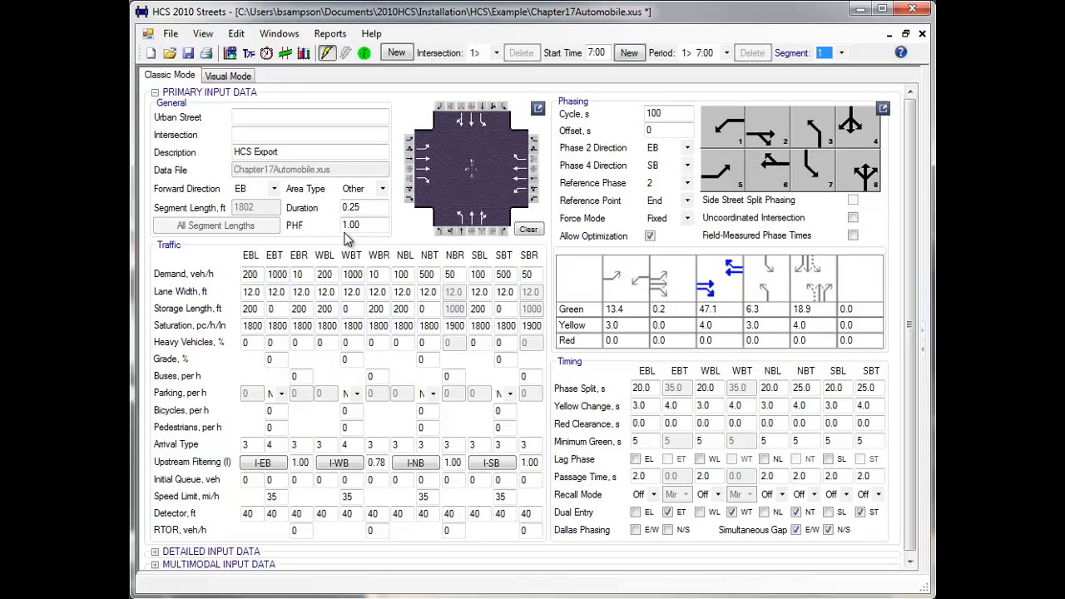
Check which segments are available for the urban street, keeping segment 1 selected
left_click(842, 53)
left_click(843, 55)
left_click(843, 54)
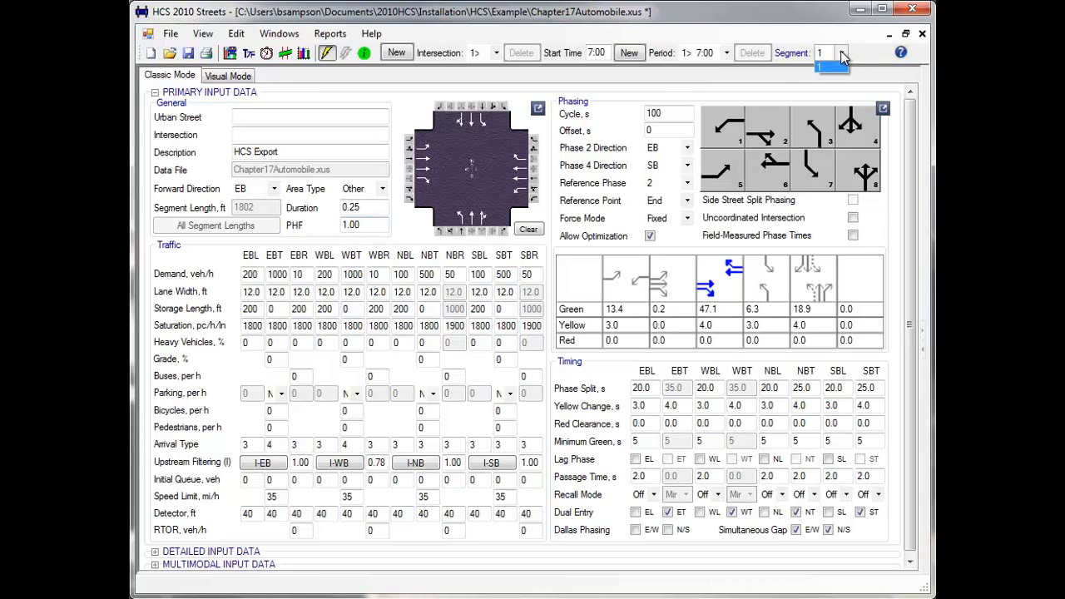
left_click(843, 55)
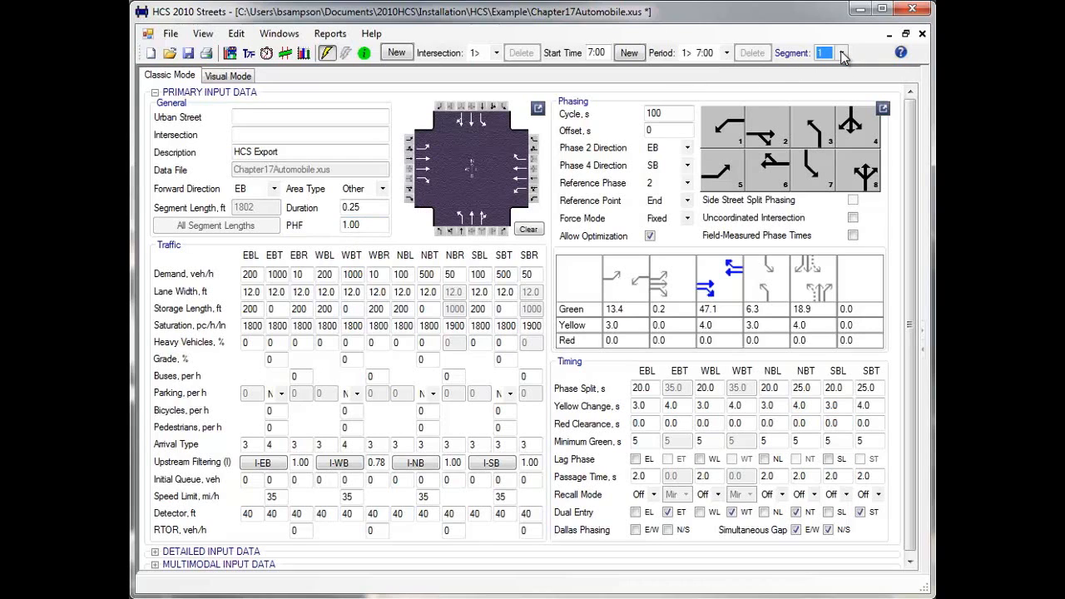
Open the help contents and view the Introduction topics Acknowledgements and Trademarks and Copyrights
left_click(900, 53)
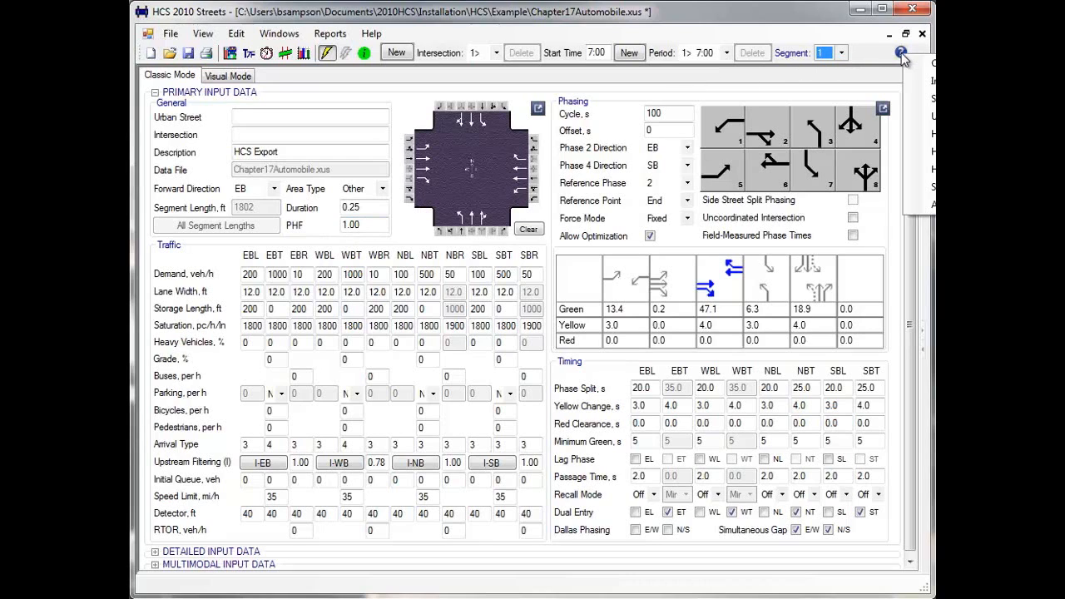
left_click_drag(815, 16, 696, 17)
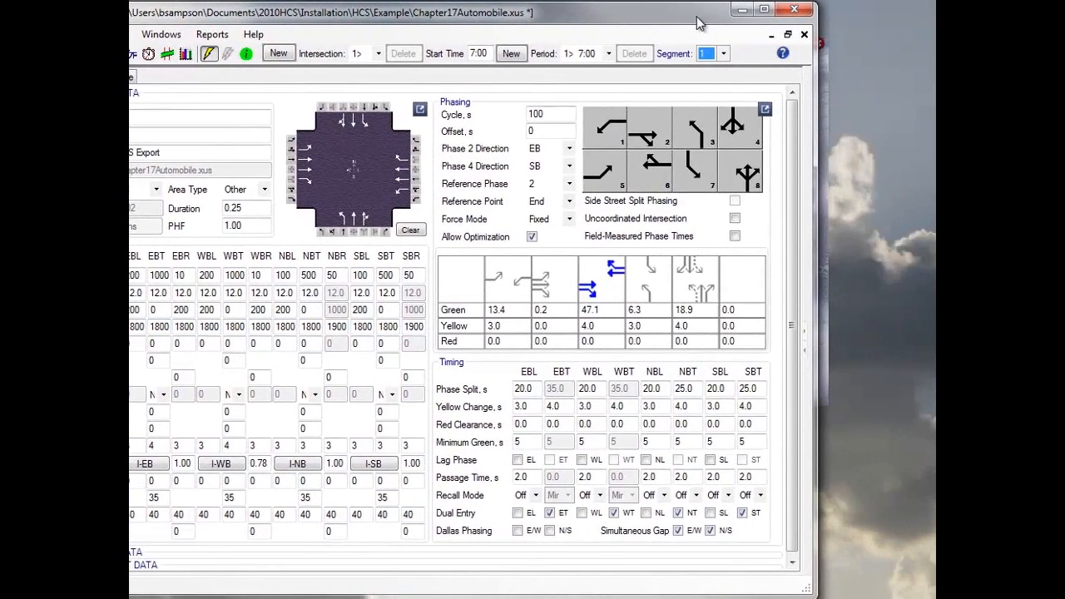
left_click(783, 53)
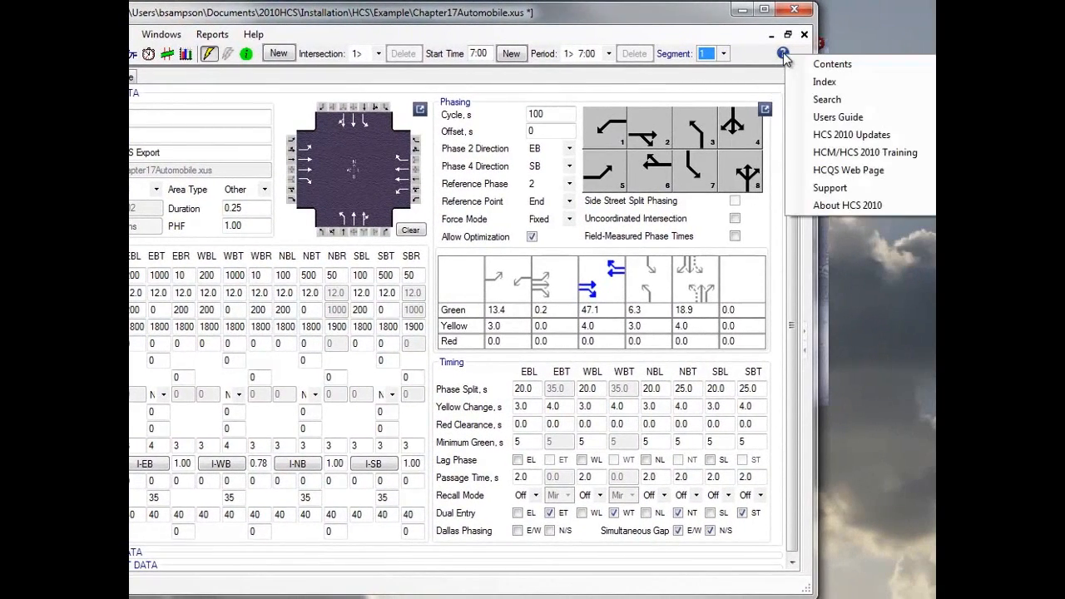
left_click(836, 66)
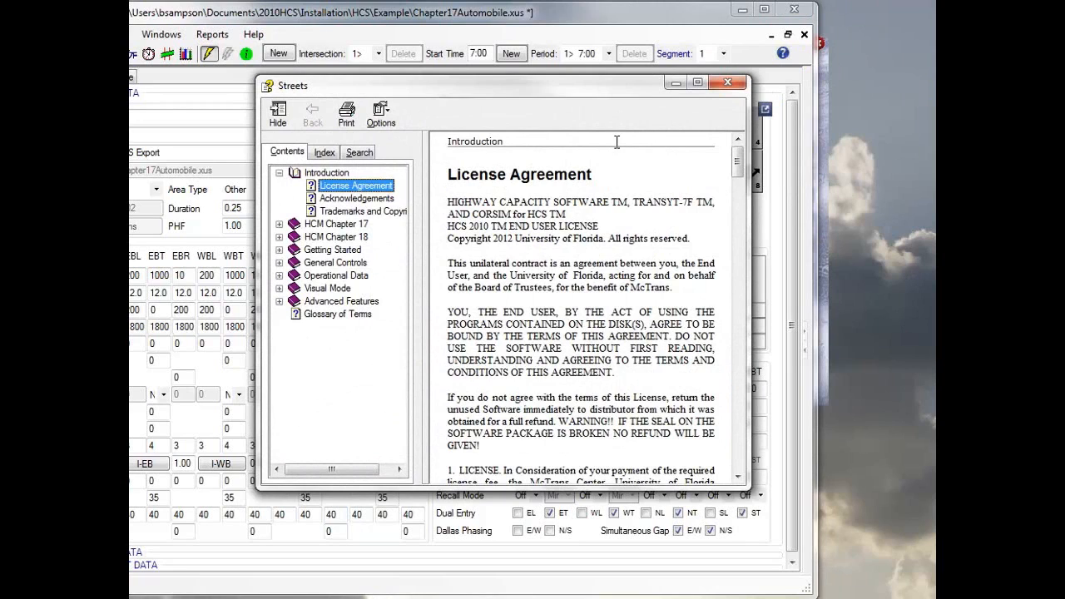
left_click(374, 205)
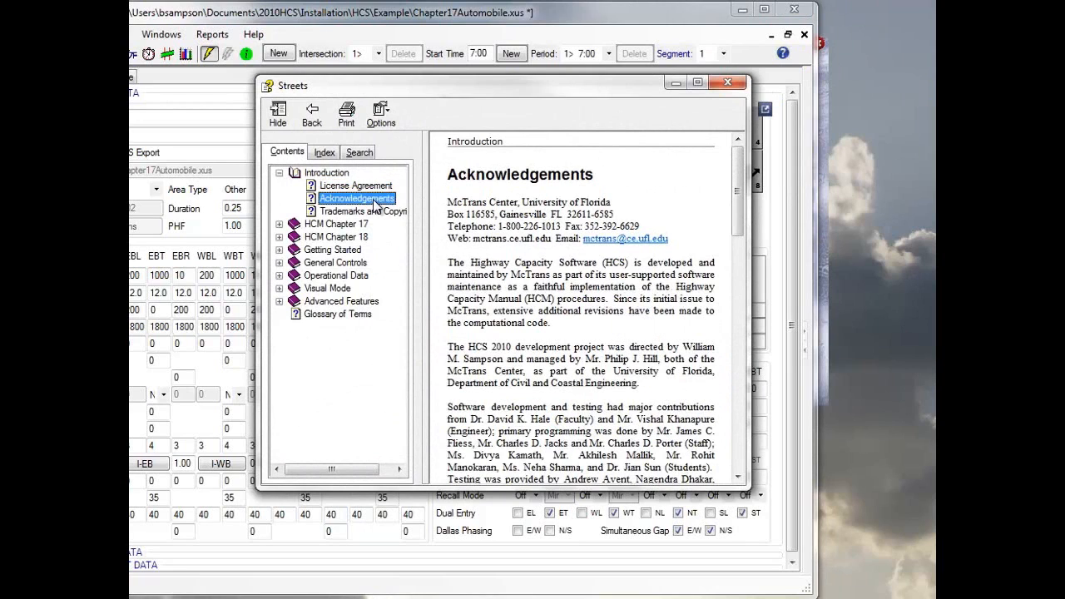
left_click(374, 214)
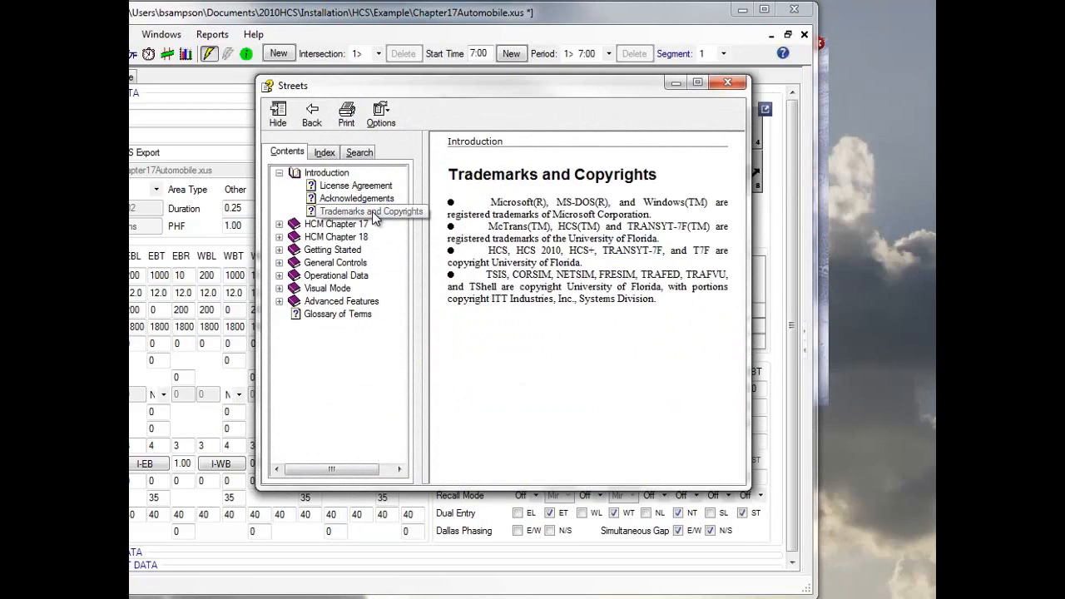
Read the HCM Chapter 17 and HCM Chapter 18 help sections, including each chapter's Limitations of the Methodology
left_click(325, 226)
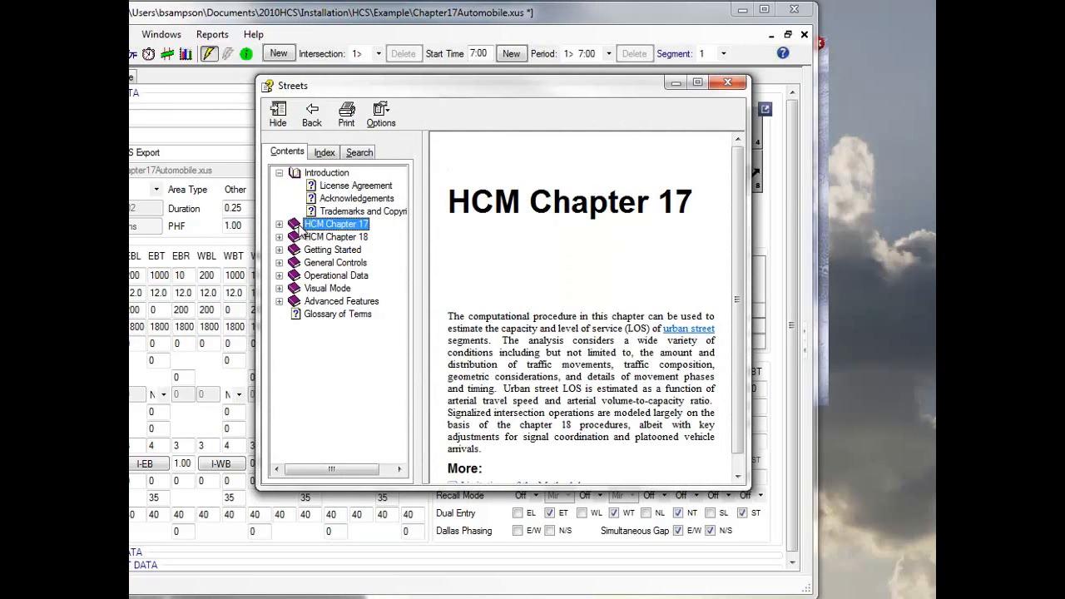
mouse_move(738, 225)
left_mouse_down()
mouse_move(733, 268)
mouse_move(733, 230)
left_mouse_up()
left_click(280, 224)
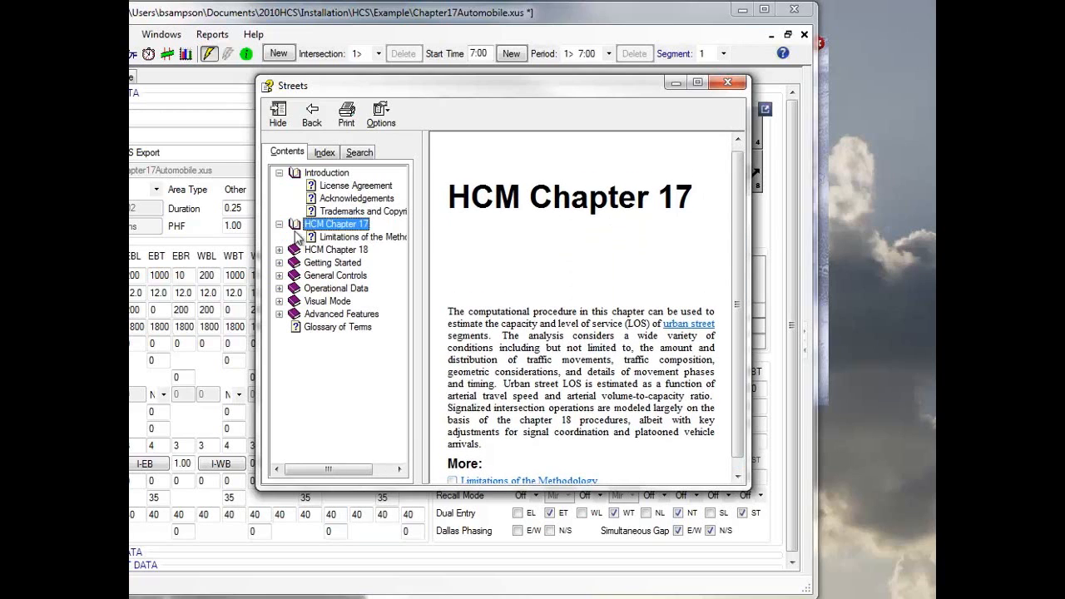
left_click(333, 236)
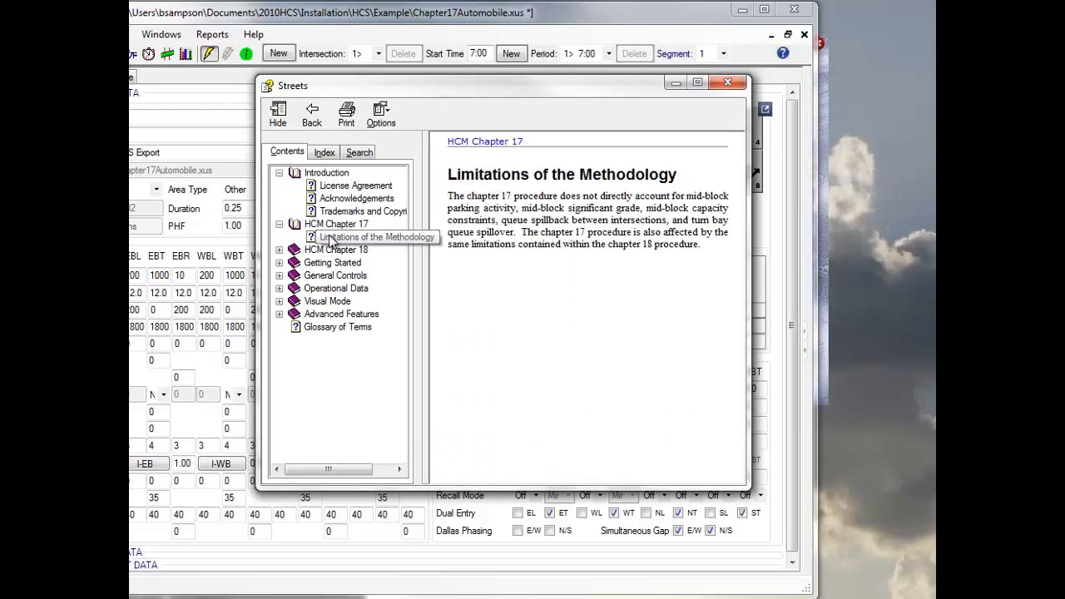
left_click(280, 250)
left_click(325, 252)
left_click(333, 263)
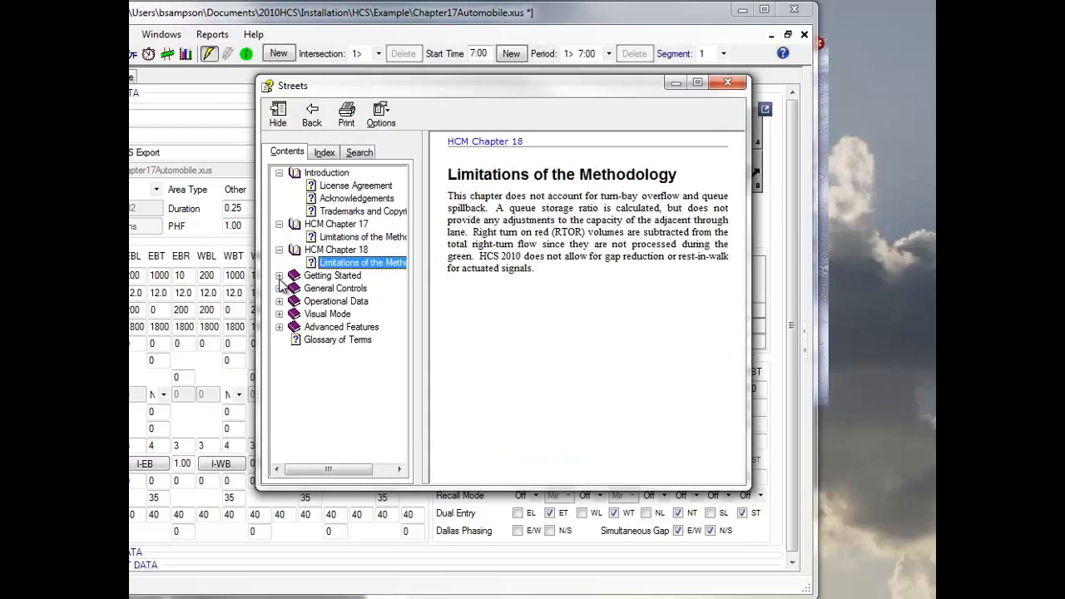
Read the Command Line Operation and Templates topics in the Getting Started help section
left_click(279, 276)
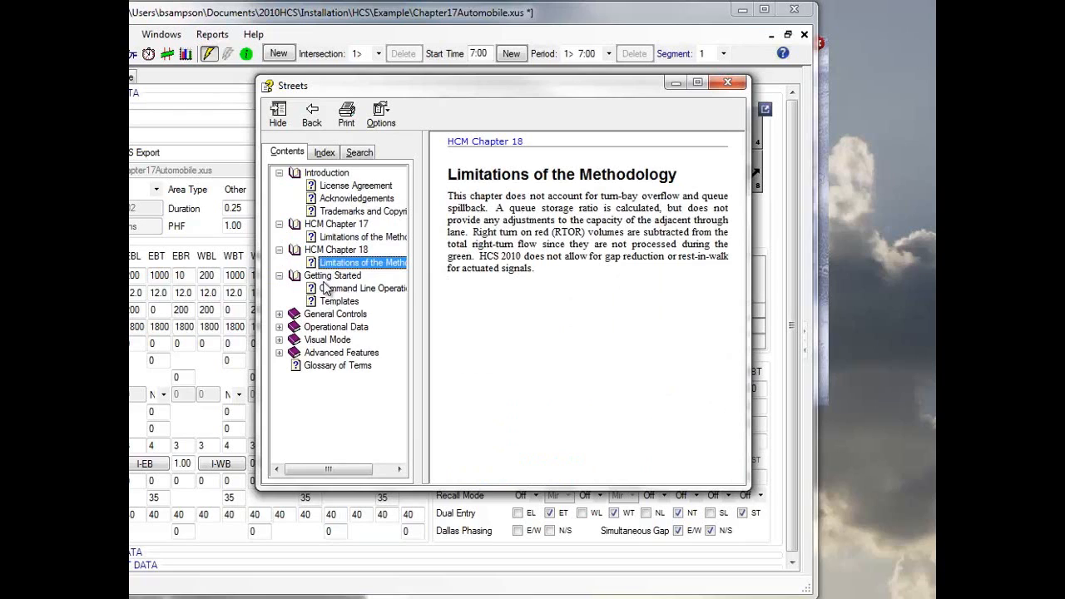
left_click(367, 289)
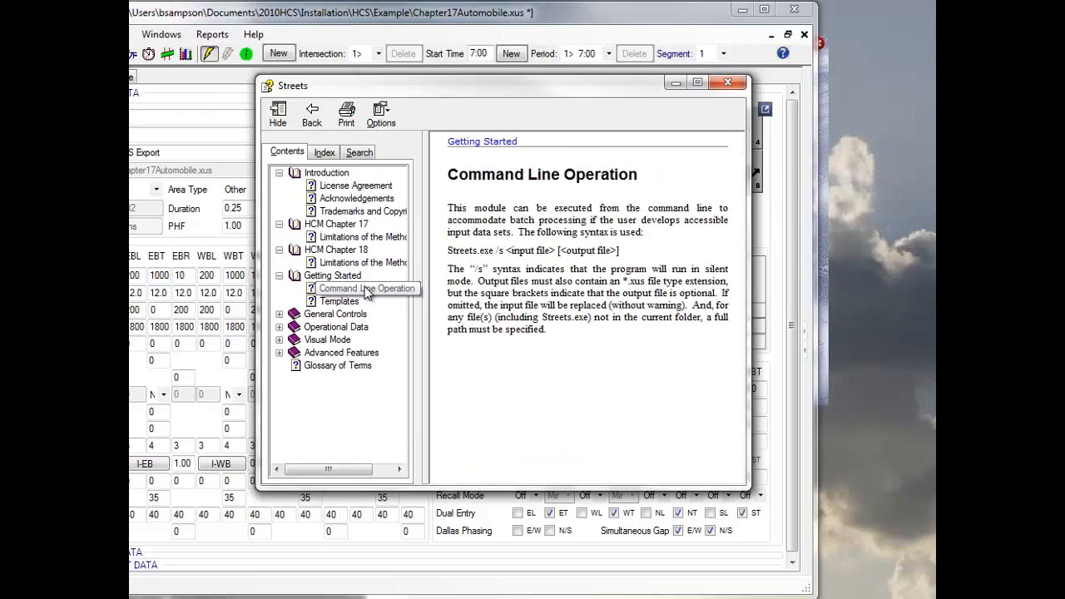
left_click(340, 301)
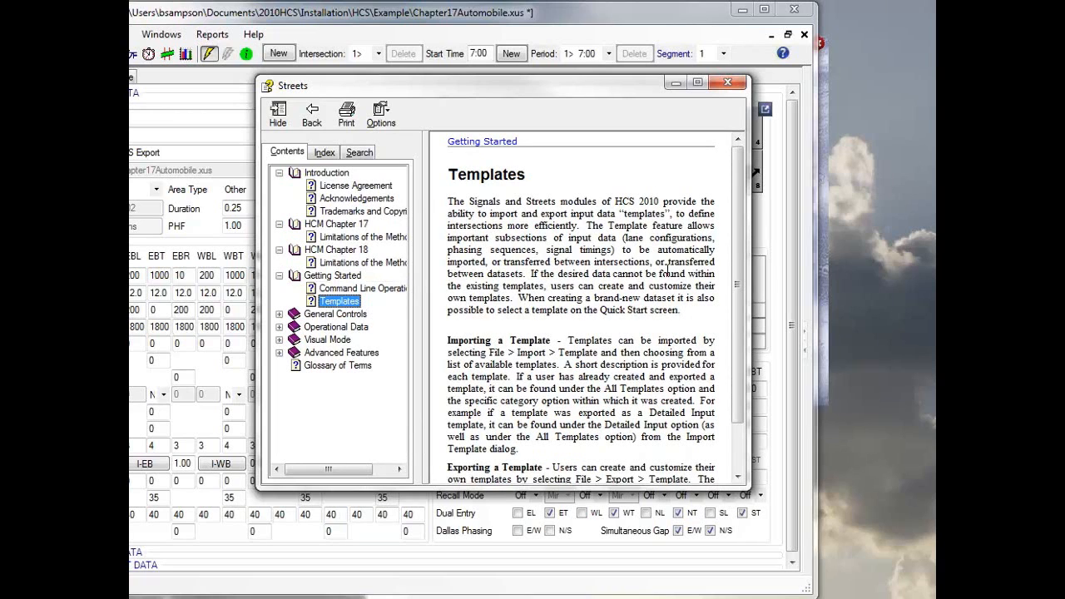
Read the rest of the Templates help topic and the General Controls topics File, View, Edit and Windows
left_click_drag(741, 284, 739, 336)
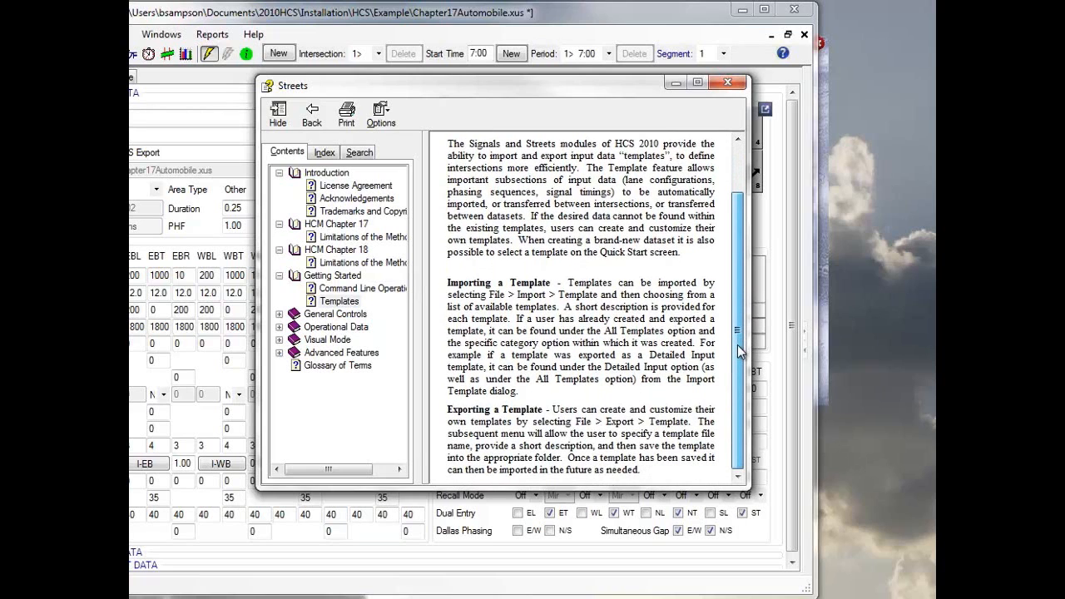
left_click_drag(738, 344, 739, 268)
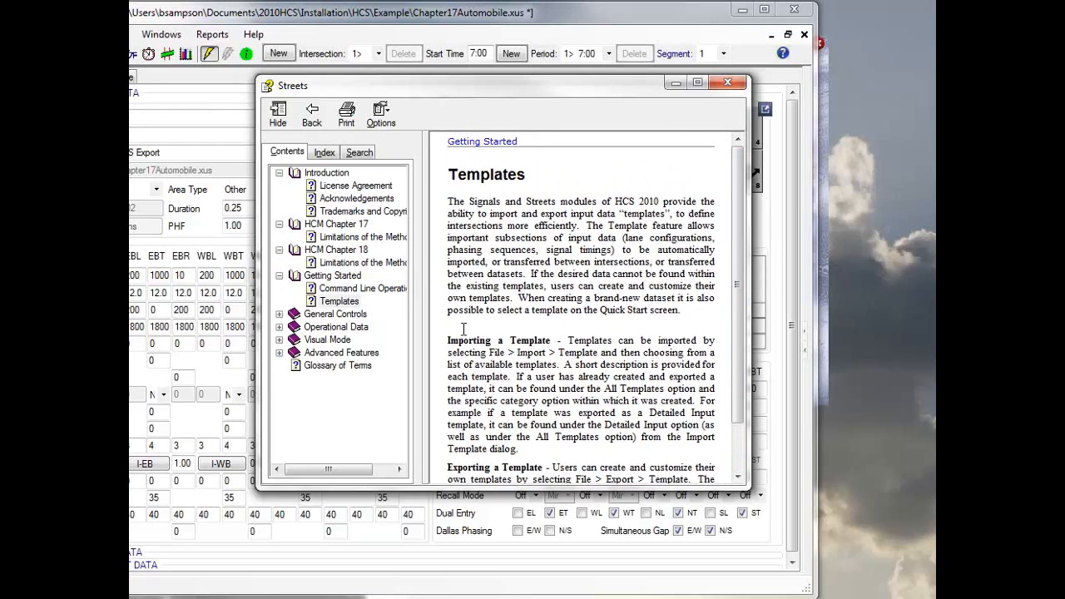
left_click(278, 314)
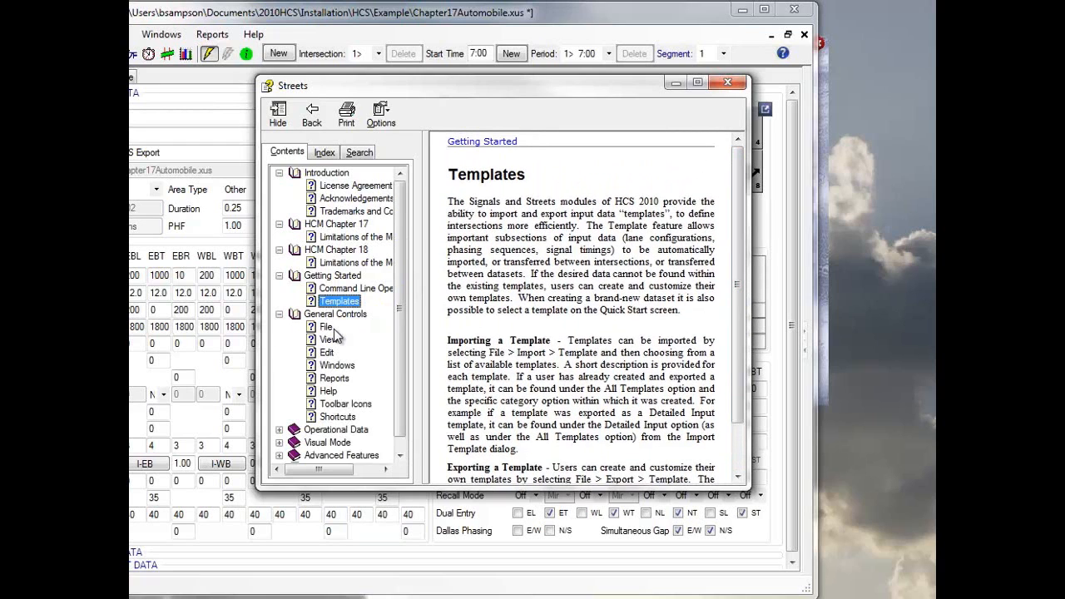
left_click(326, 329)
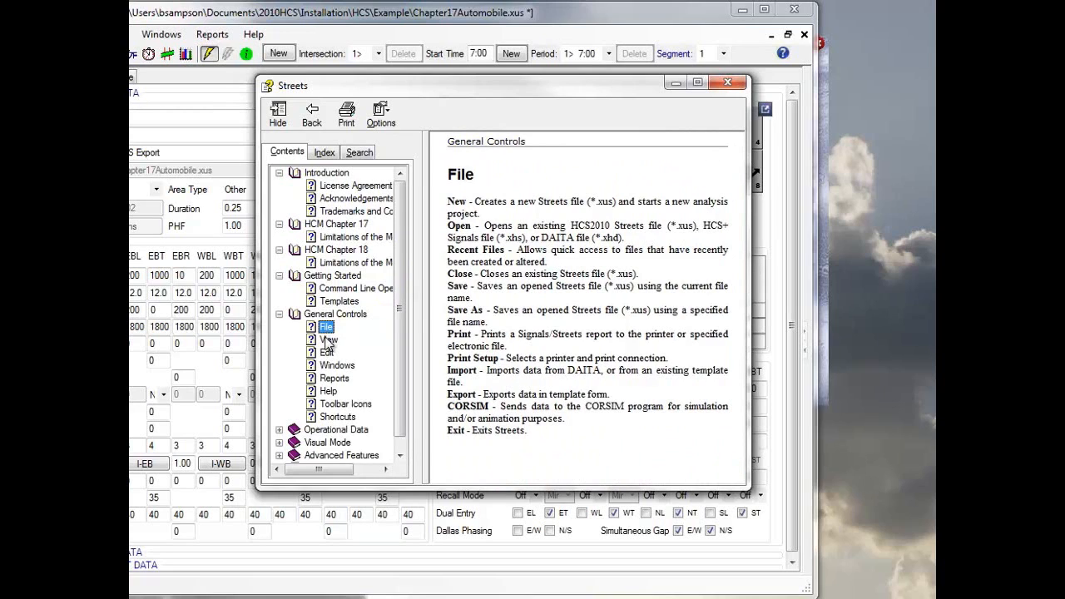
left_click(330, 341)
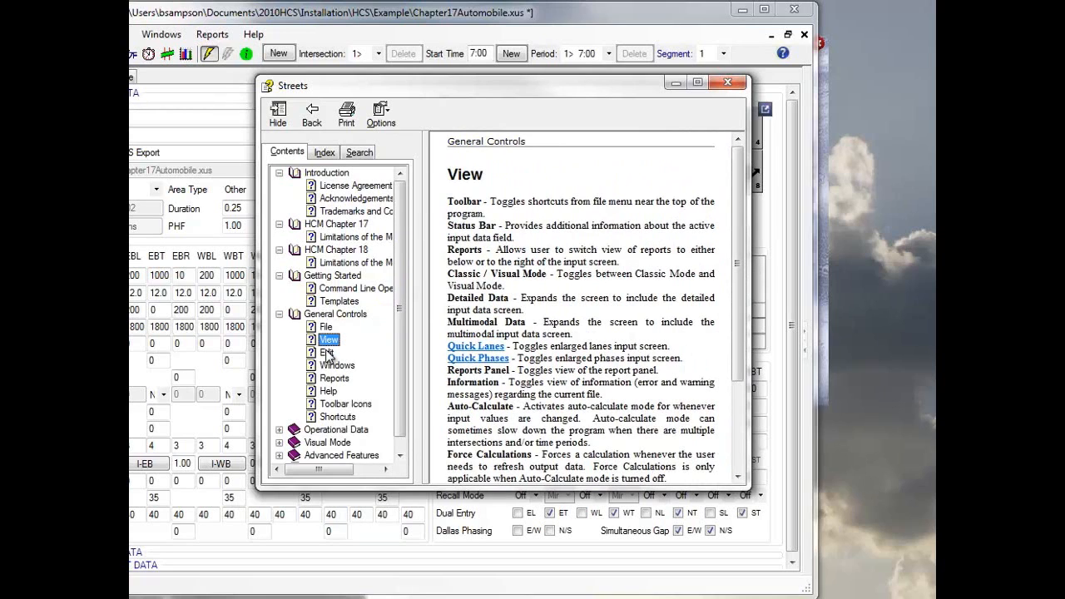
left_click(327, 353)
left_click(333, 367)
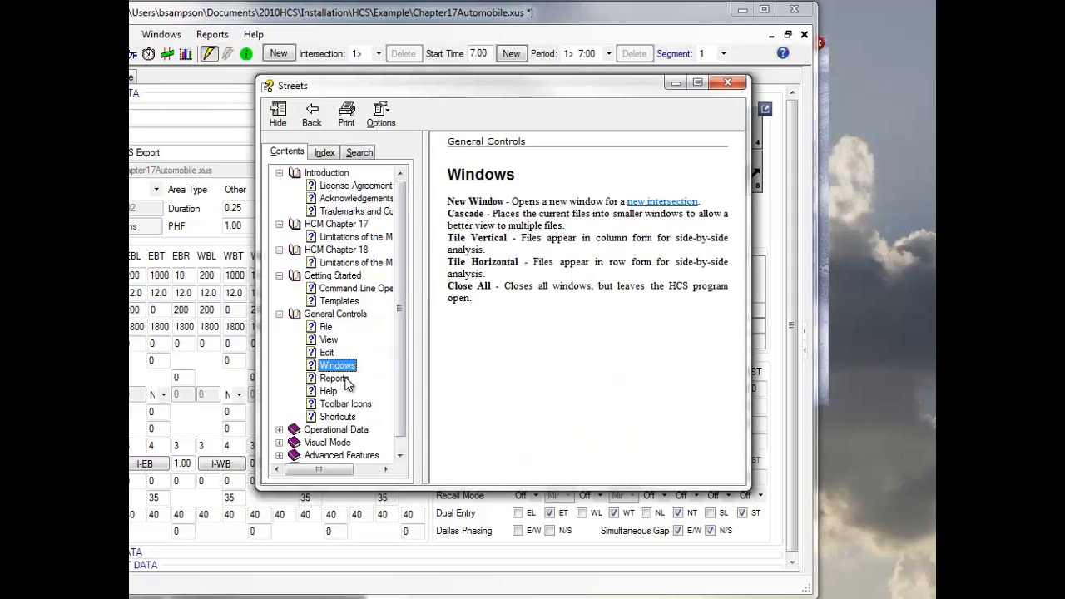
Read the General Controls help topics Reports, Help, Toolbar Icons and Shortcuts
left_click(343, 379)
left_click_drag(741, 276, 743, 351)
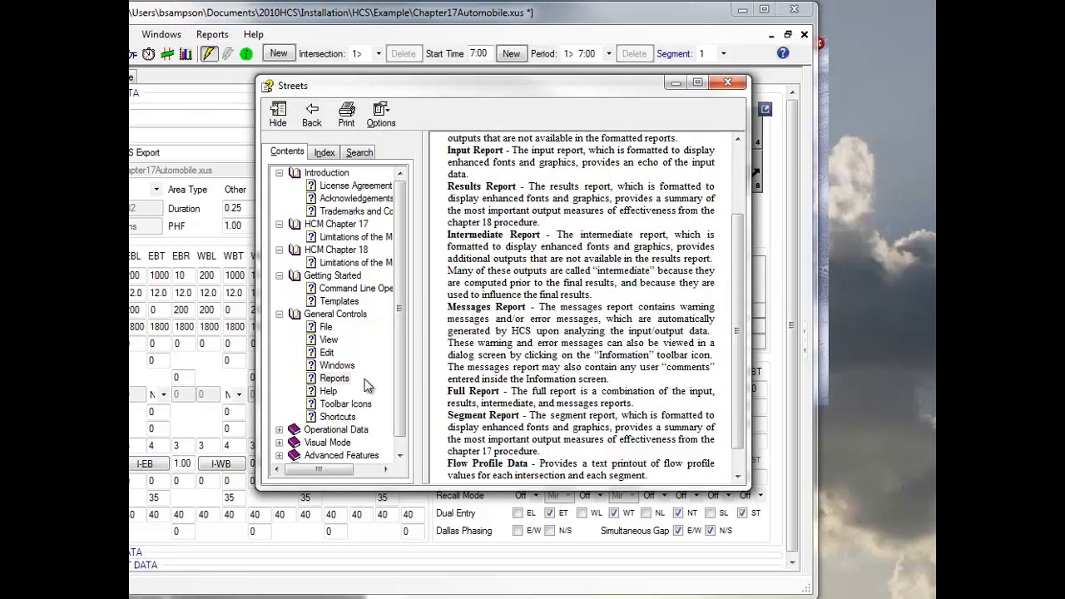
left_click(329, 391)
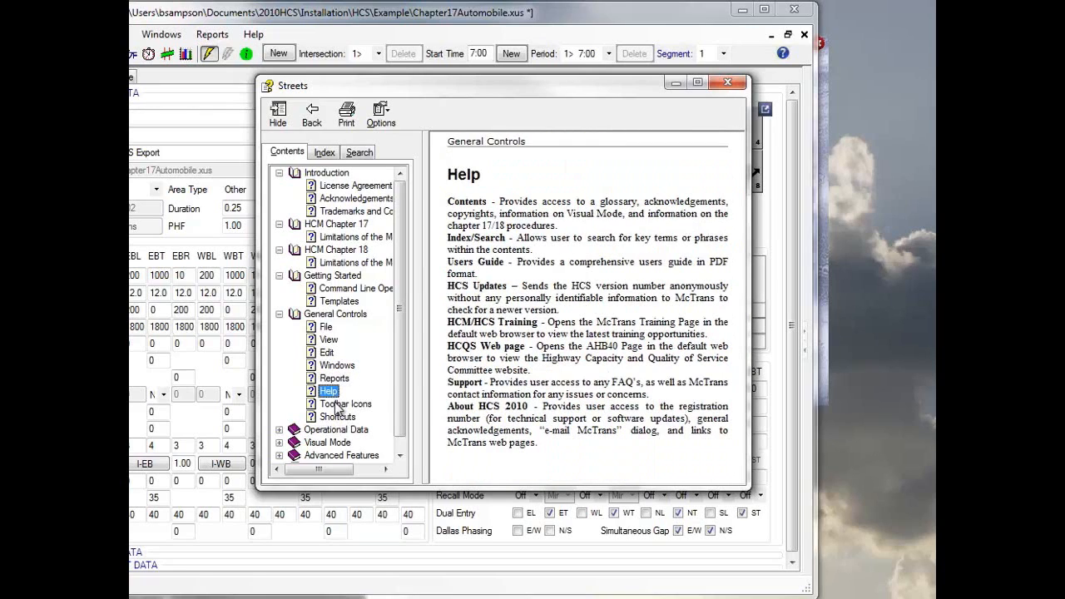
left_click(341, 404)
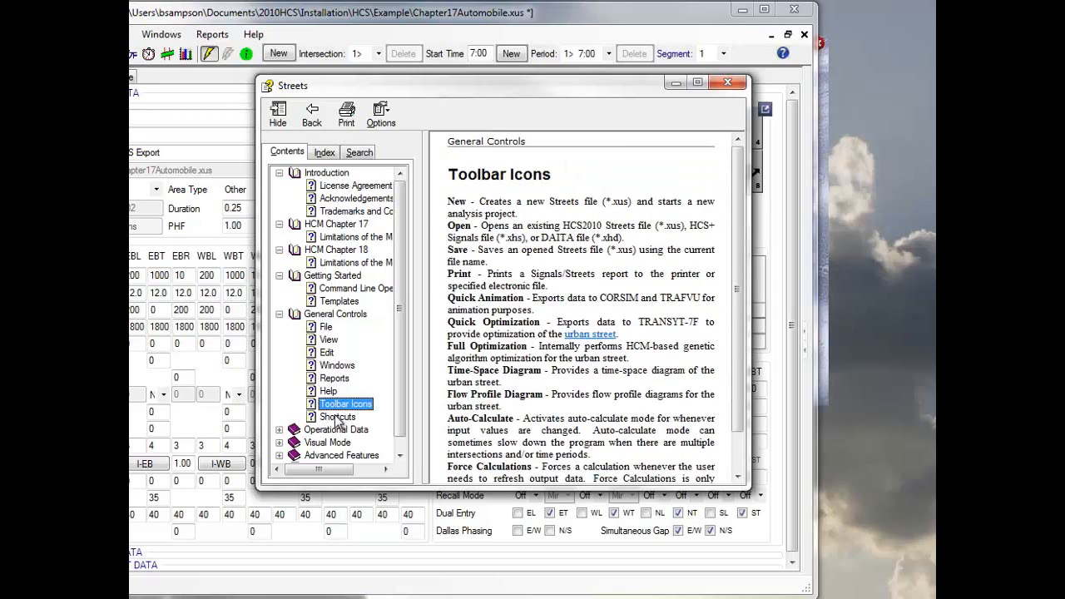
left_click(338, 419)
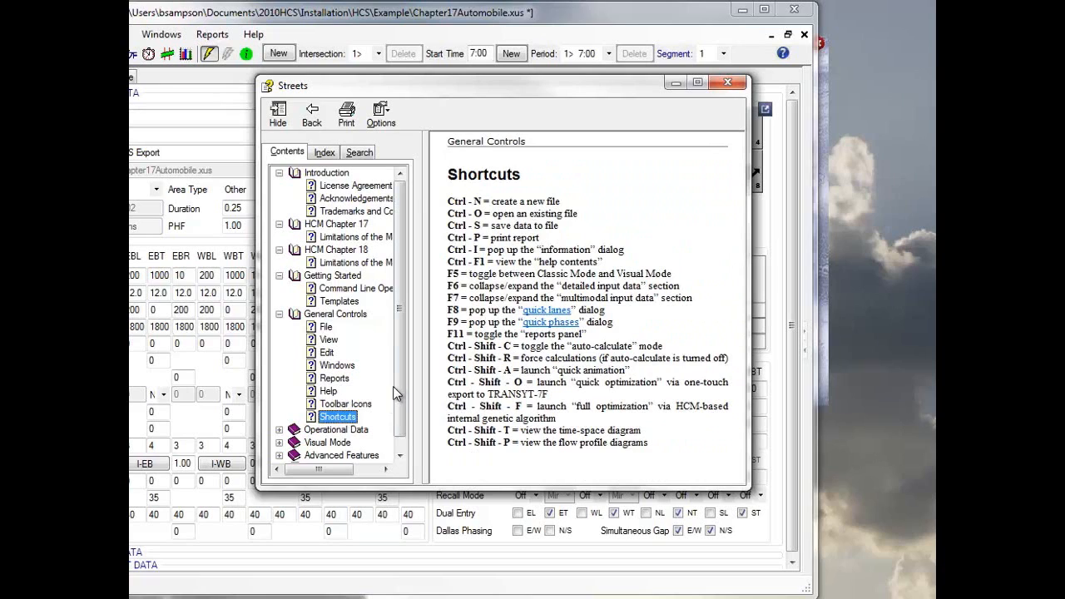
Expand the Operational Data help section and view its Traffic and General topics, ending on General
left_click_drag(399, 384, 403, 408)
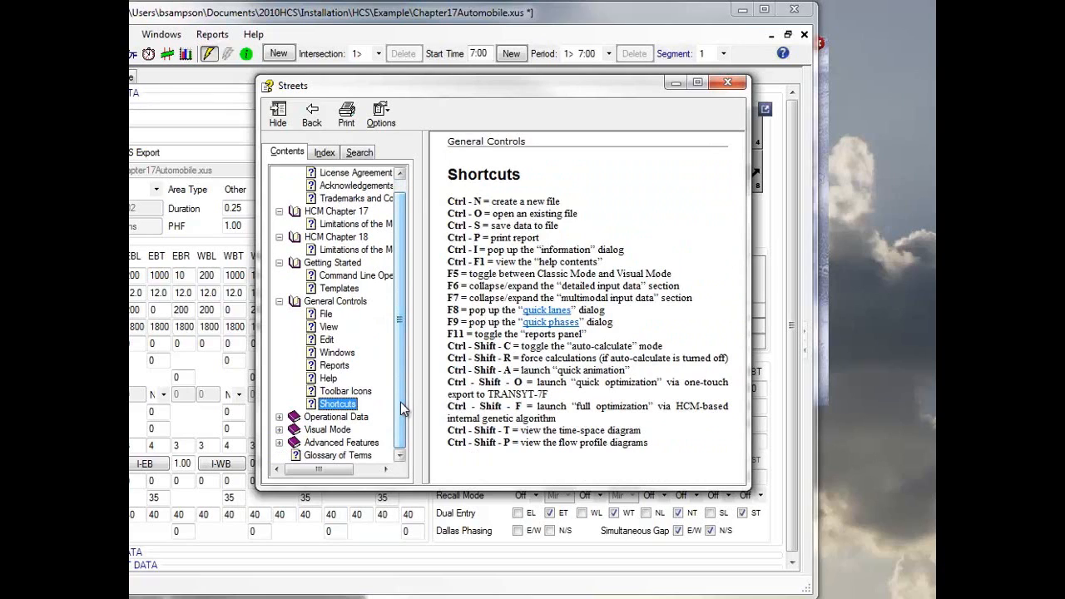
left_click(282, 419)
left_click_drag(396, 366, 405, 413)
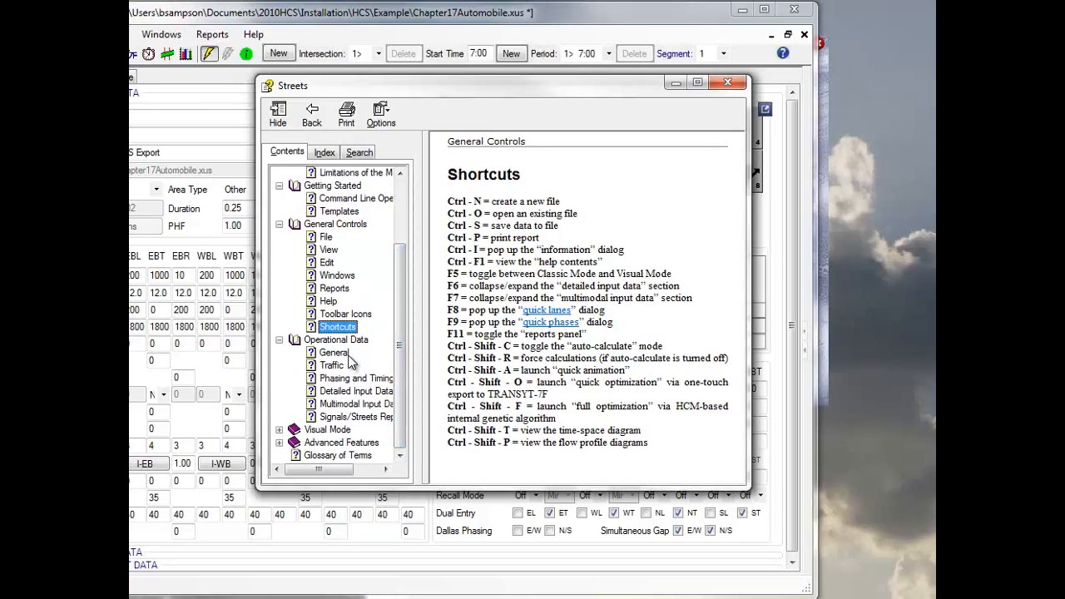
key("Down")
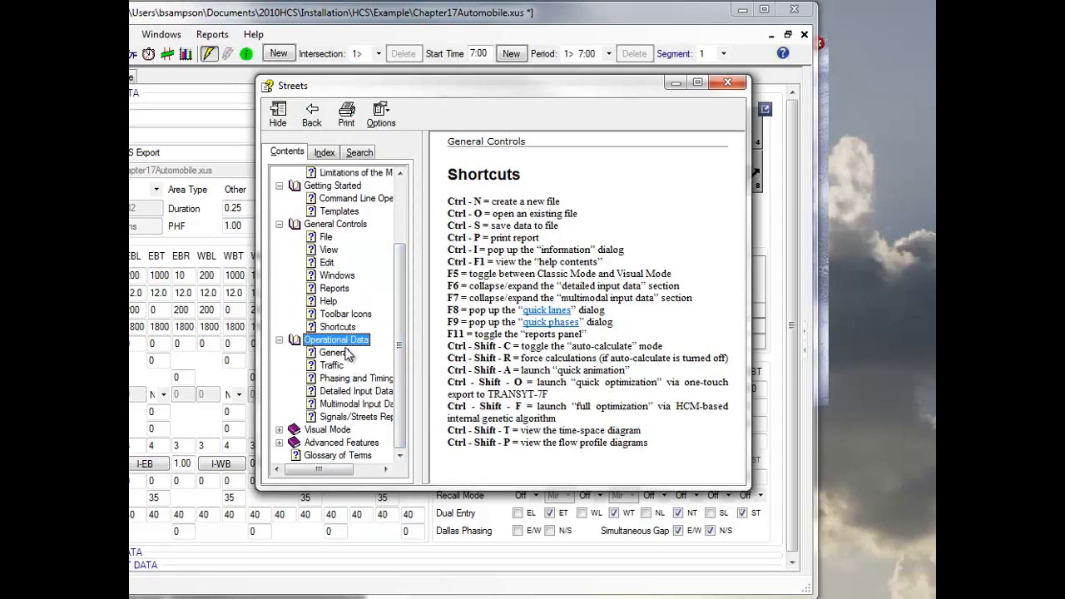
left_click(346, 354)
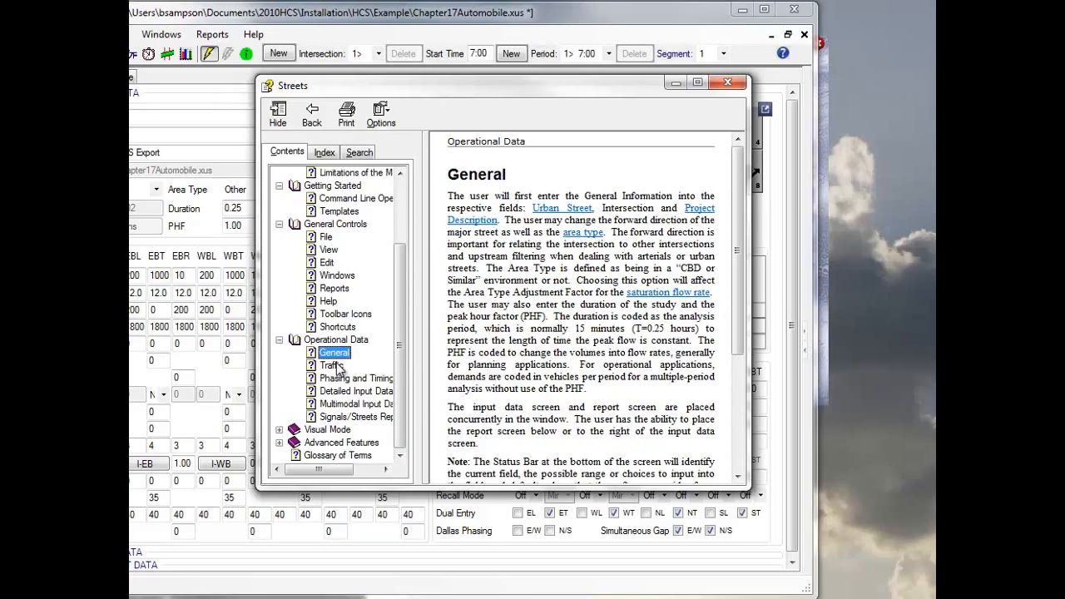
left_click(333, 367)
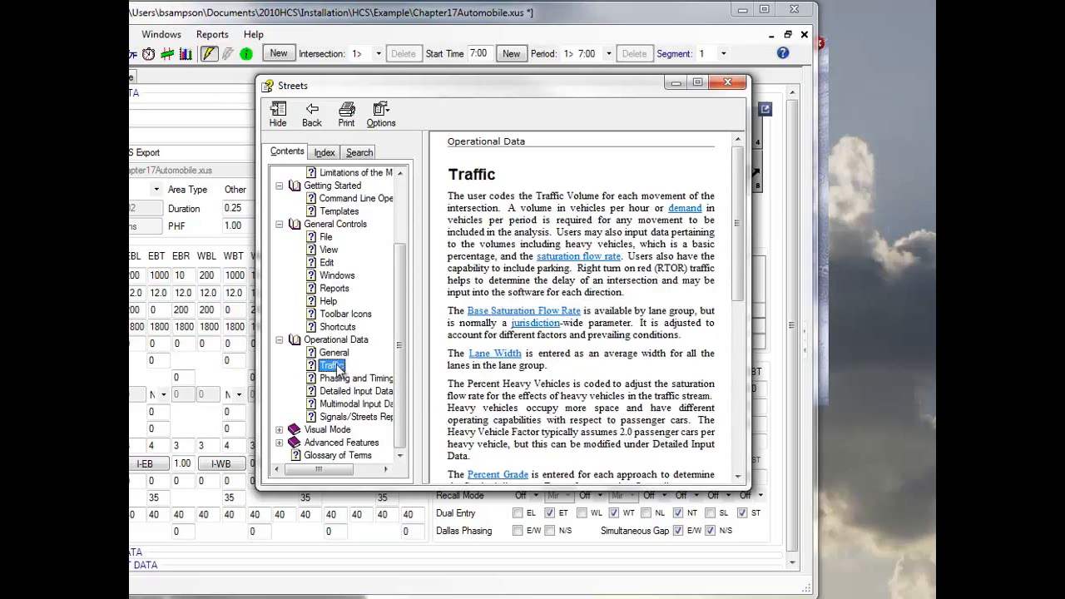
left_click(334, 353)
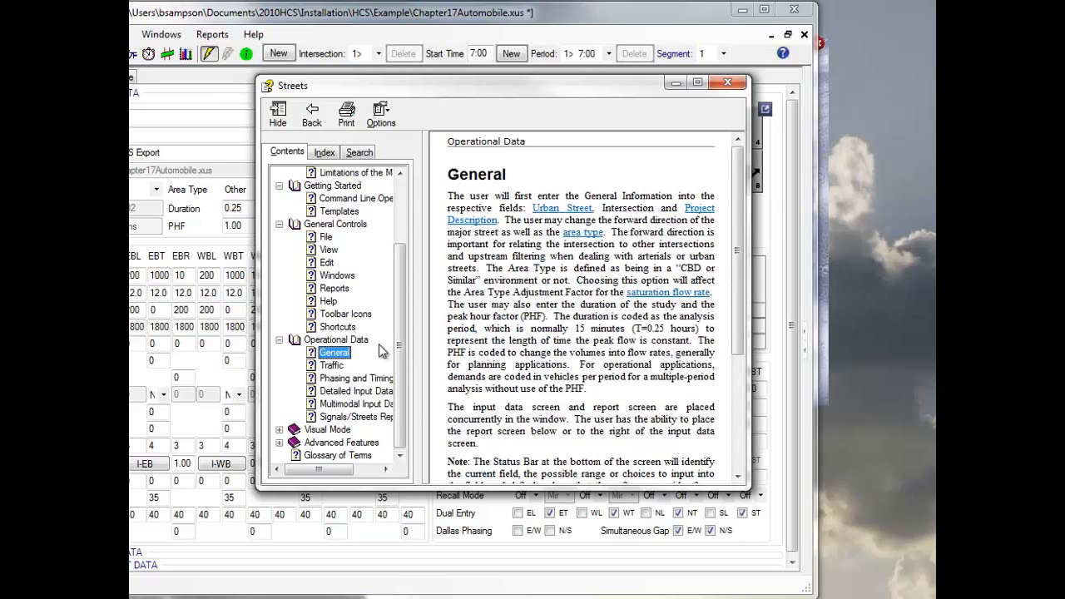
Look up the saturation flow rate definition in the General topic and locate the matching EBL input field, then dismiss the definition
left_click(680, 295)
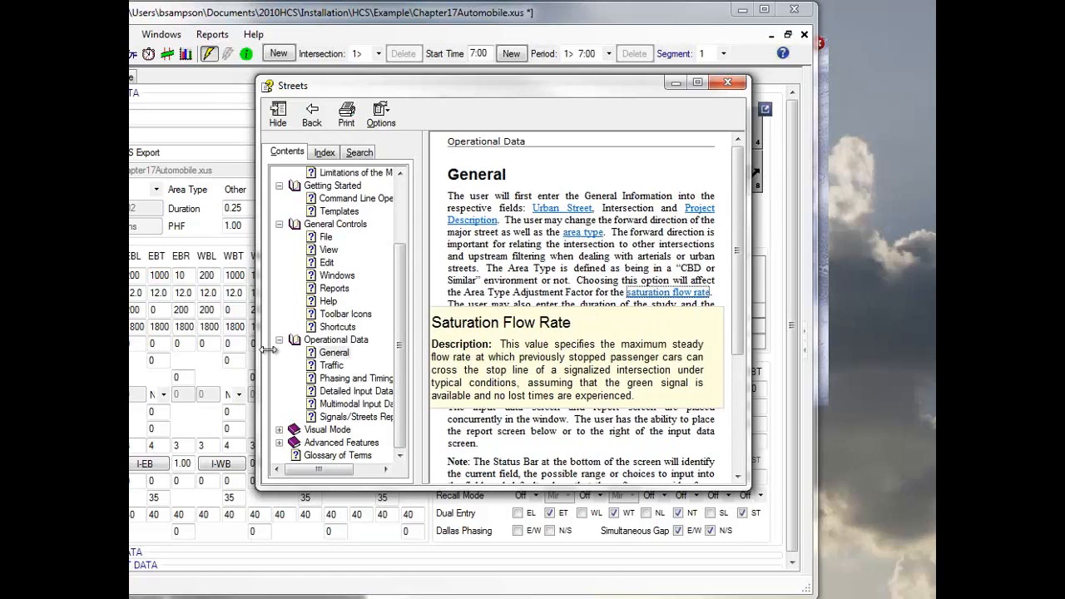
left_click(135, 327)
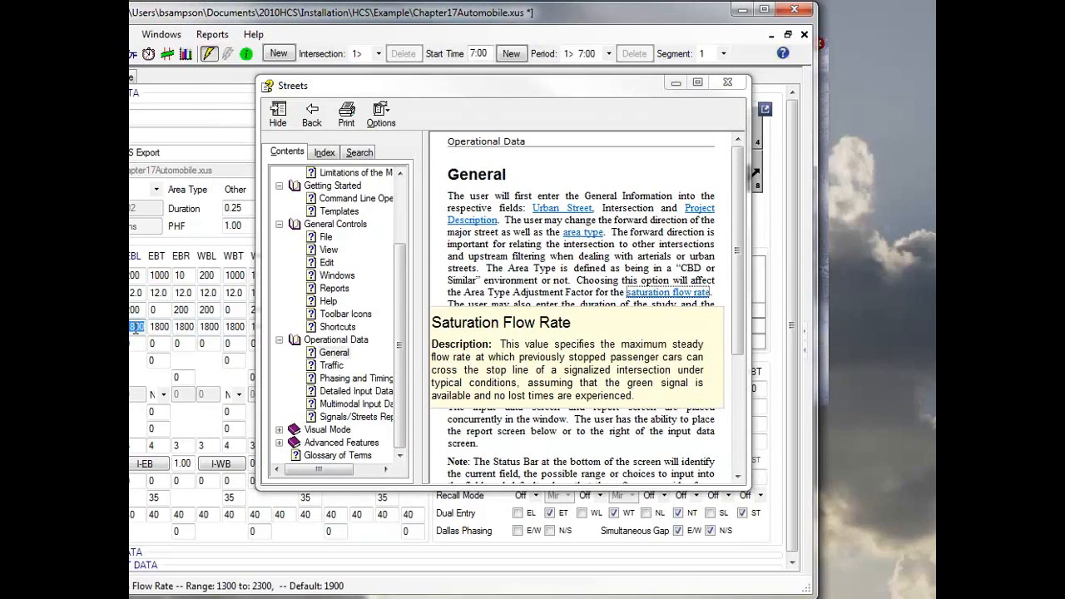
left_click(620, 330)
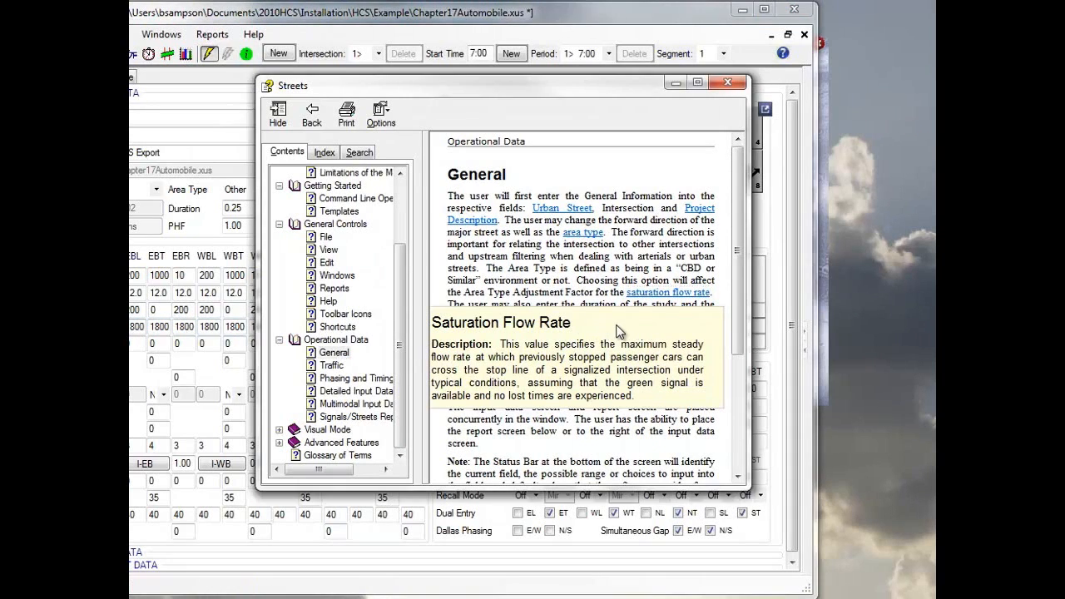
left_click(639, 171)
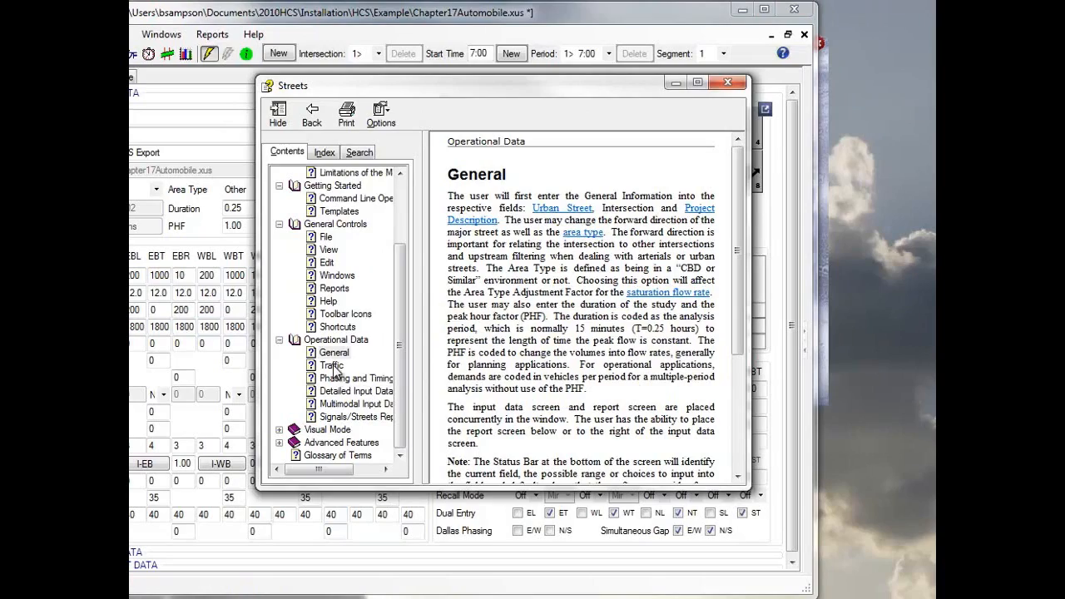
Read the rest of General plus Phasing and Timing, Detailed Input Data, Multimodal Input Data and Signals/Streets Reports, and close the help
left_click_drag(741, 304, 730, 421)
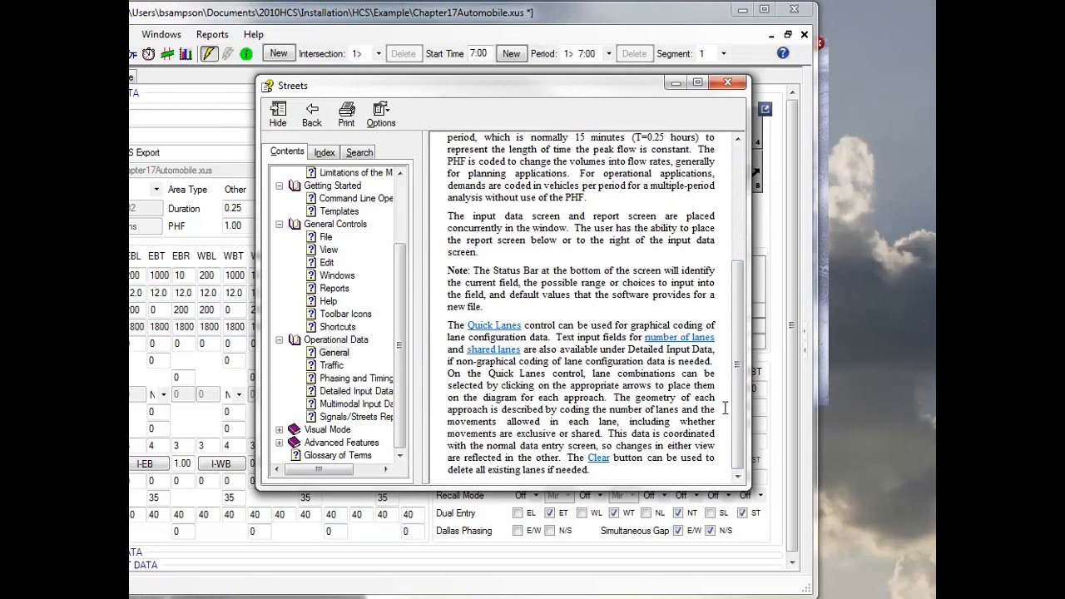
left_click(331, 379)
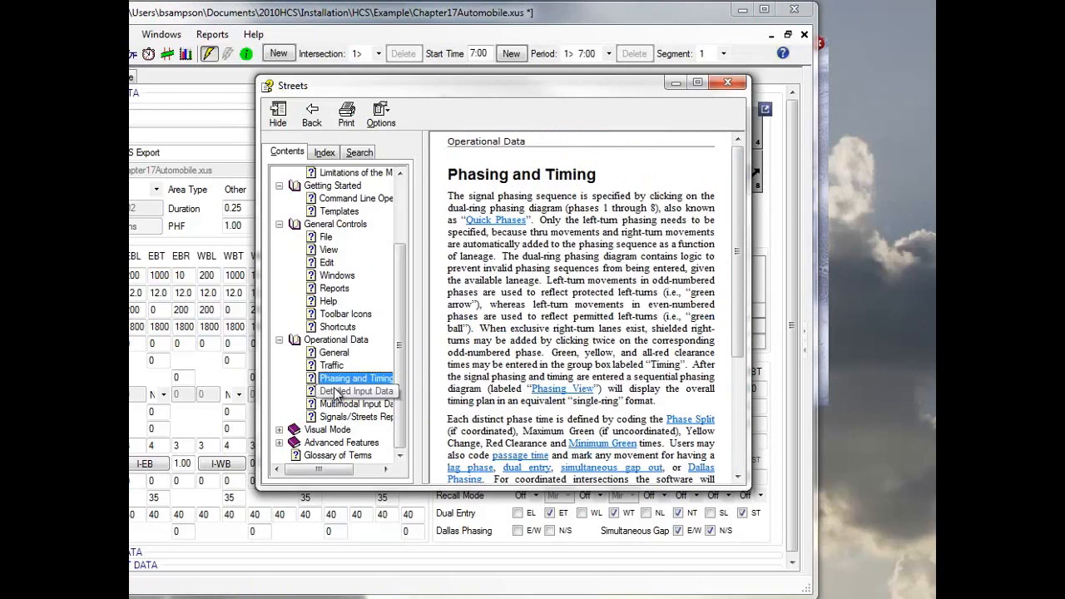
left_click(336, 392)
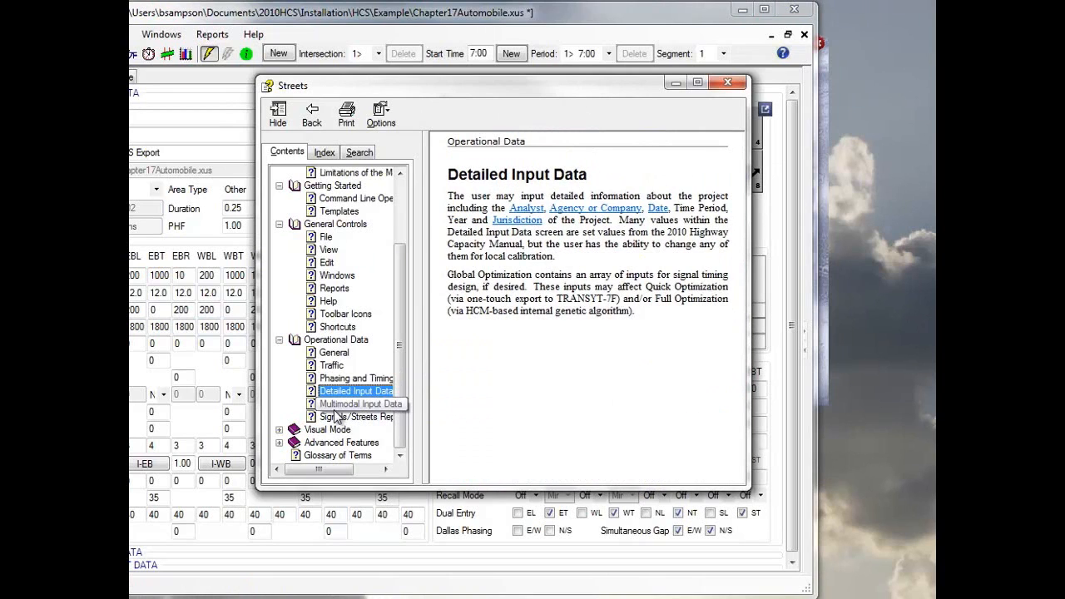
left_click(336, 405)
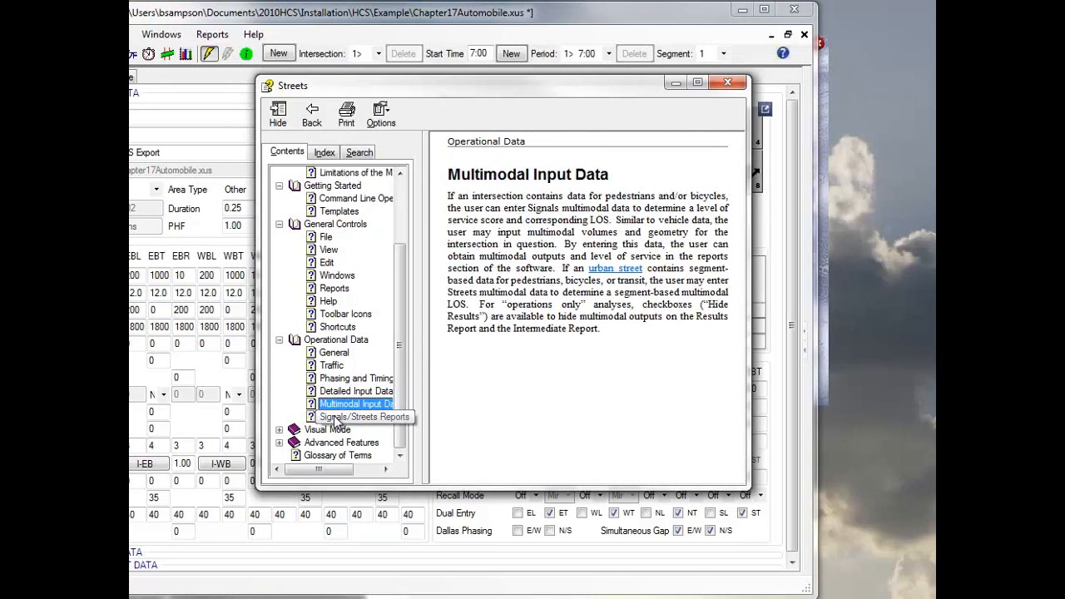
left_click(337, 417)
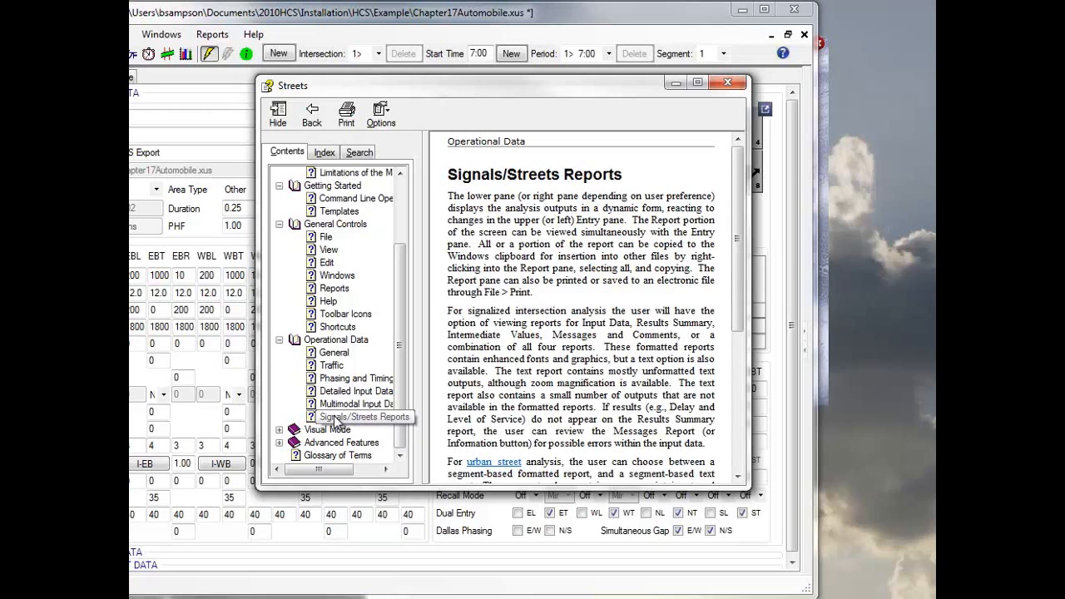
left_click(733, 85)
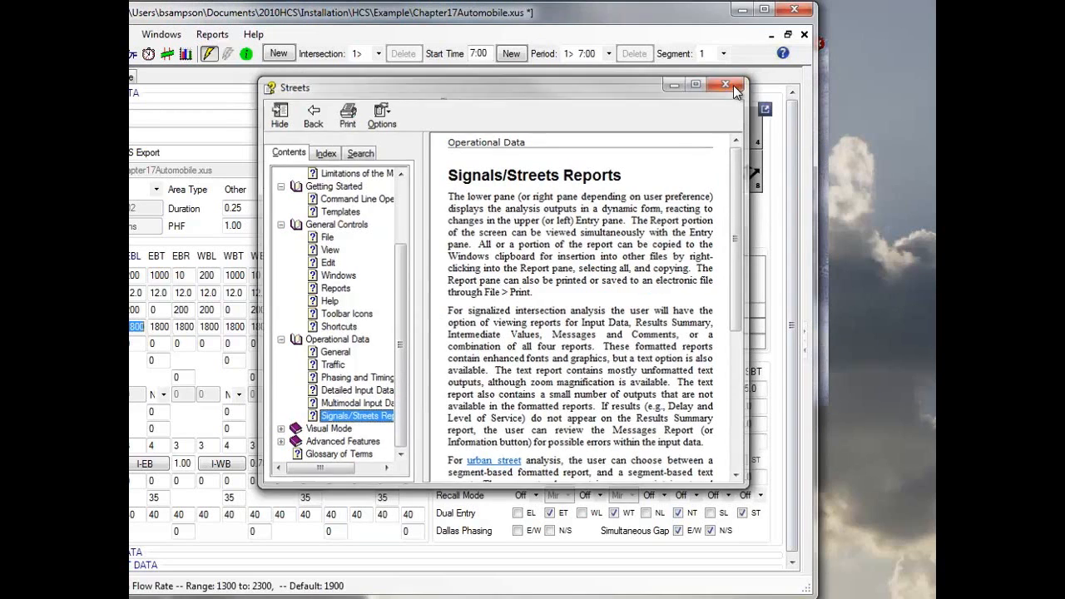
Open the Users Guide PDF, leave full-screen view, browse from the cover to the HCM Chapter 17 and 18 page, and close it
left_click(782, 53)
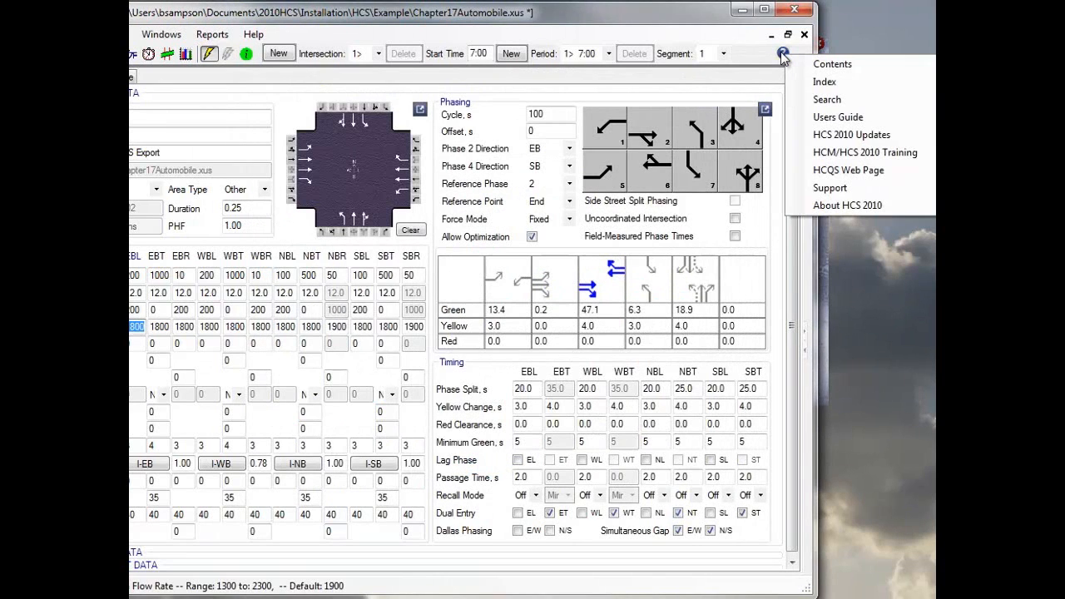
left_click(839, 117)
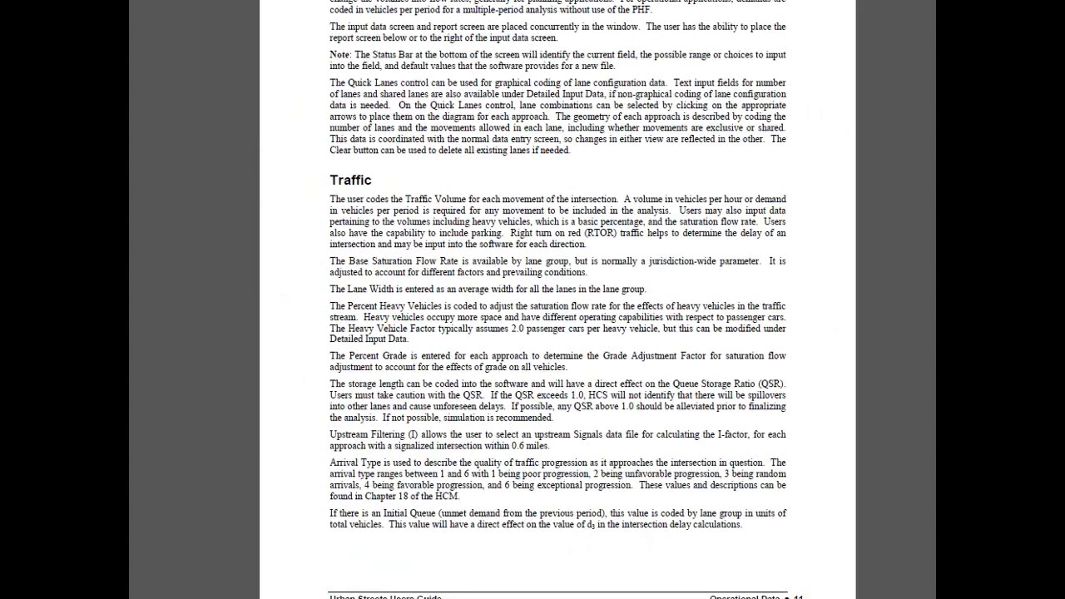
key("Escape")
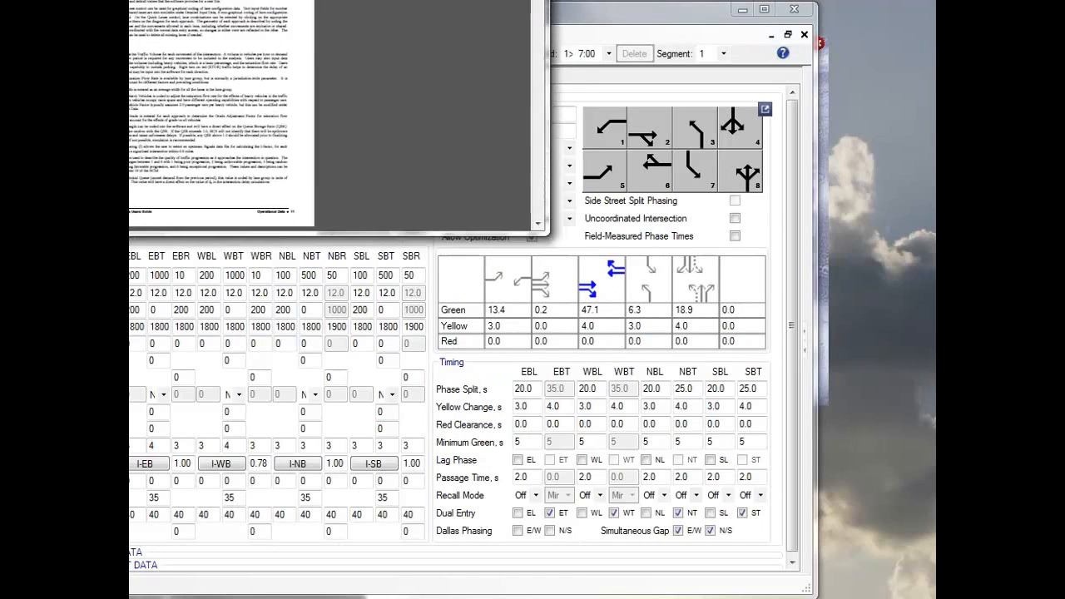
left_click_drag(587, 33, 658, 94)
left_click_drag(800, 221, 804, 164)
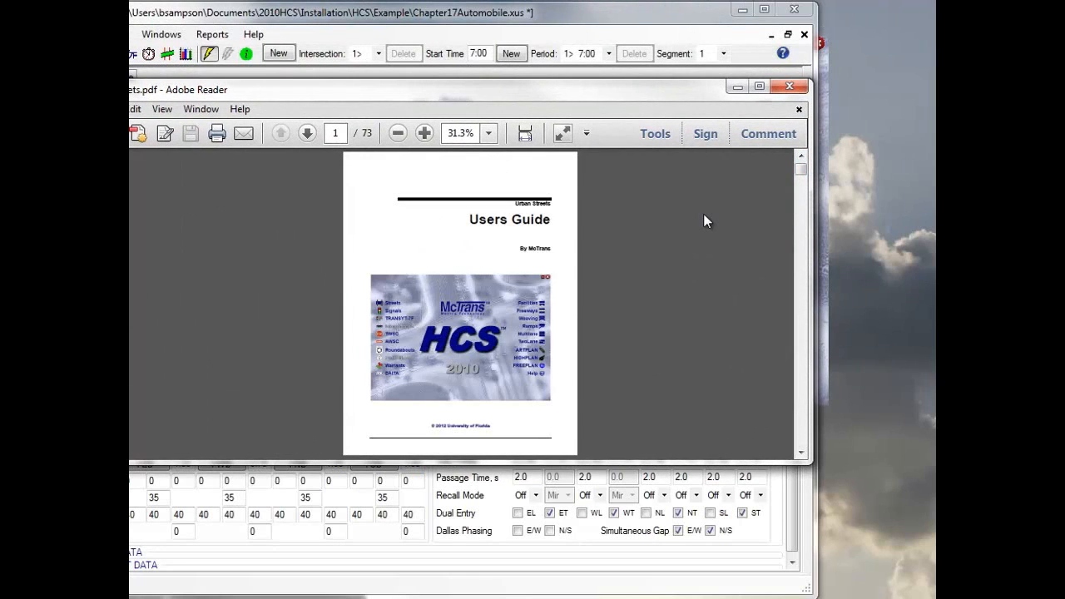
scroll(704, 215, "down", 1)
scroll(704, 215, "down", 4)
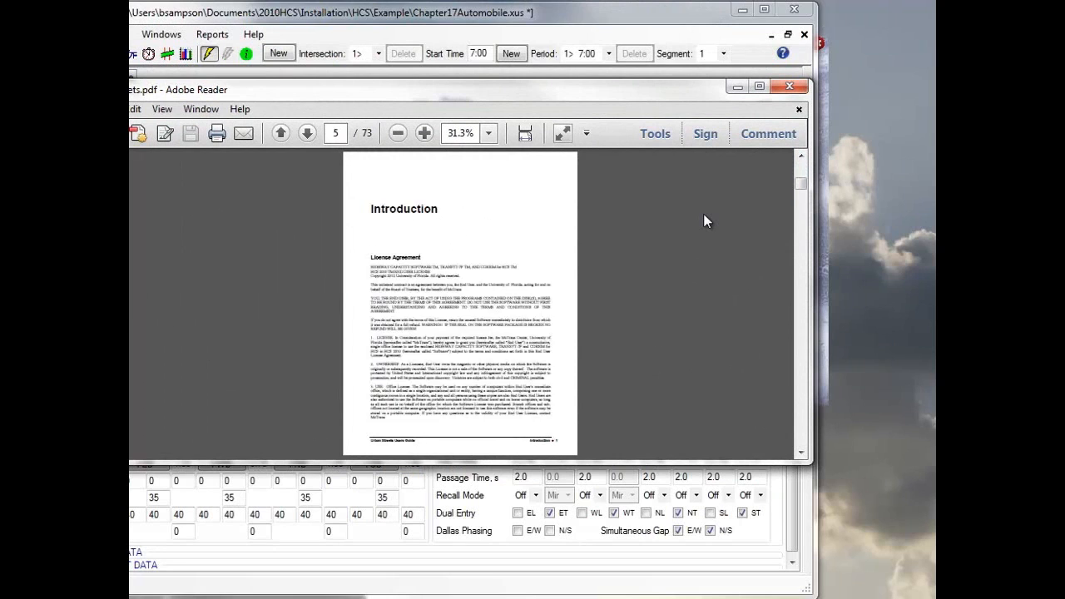
scroll(704, 214, "down", 4)
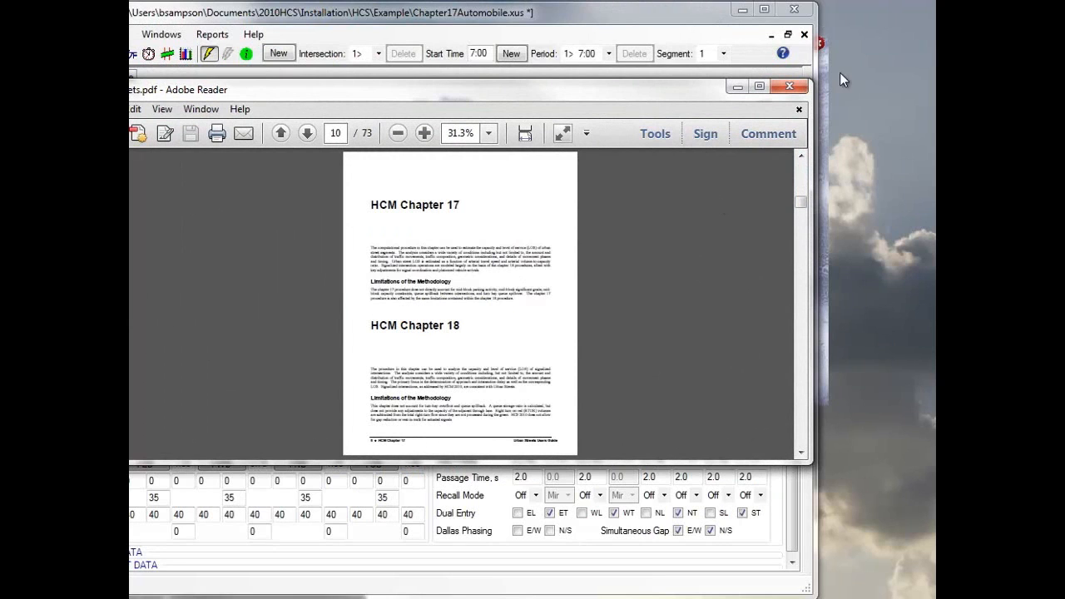
left_click(798, 87)
Reposition the program window so the help options fit on screen, and show the Support options
left_click(783, 53)
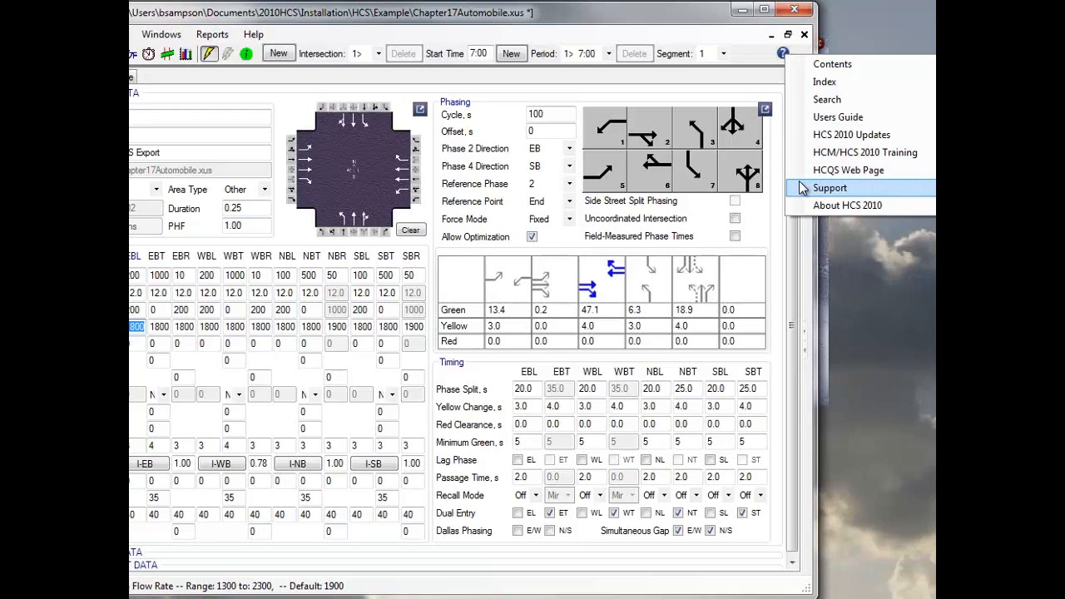
left_click(680, 18)
left_click_drag(680, 18, 555, 17)
left_click(657, 54)
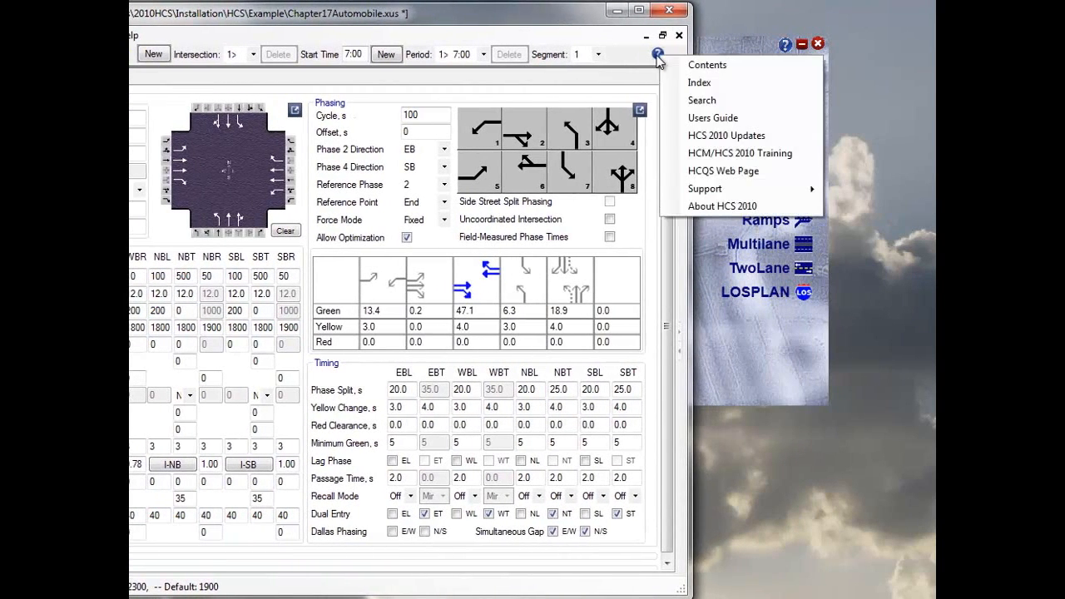
mouse_move(706, 192)
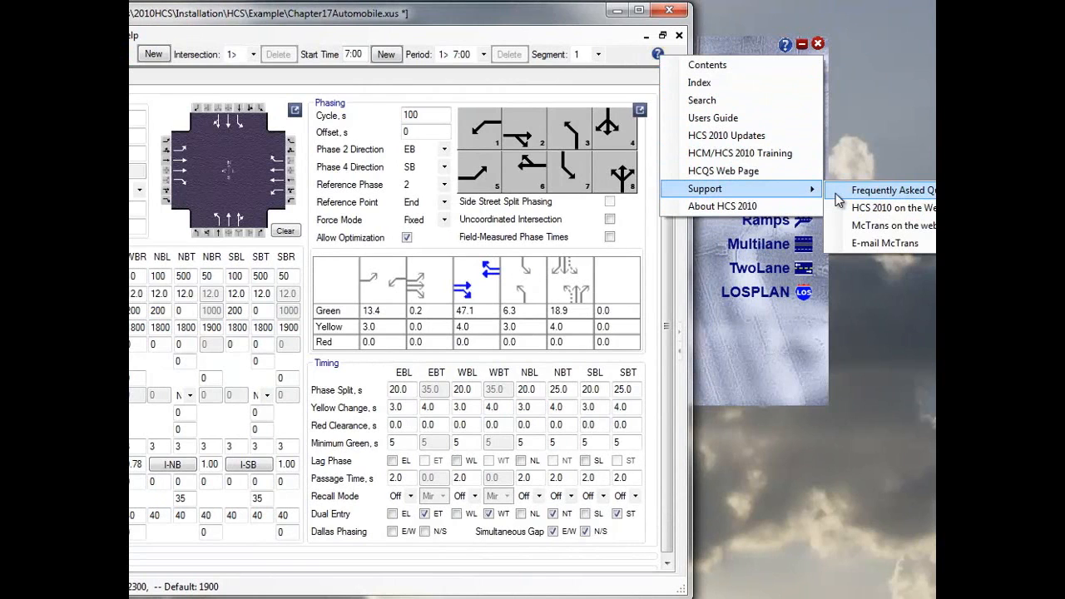
Start an e-mail to McTrans from the Support options, highlight the registration number in the subject, and close the message without saving
left_click_drag(557, 16, 514, 18)
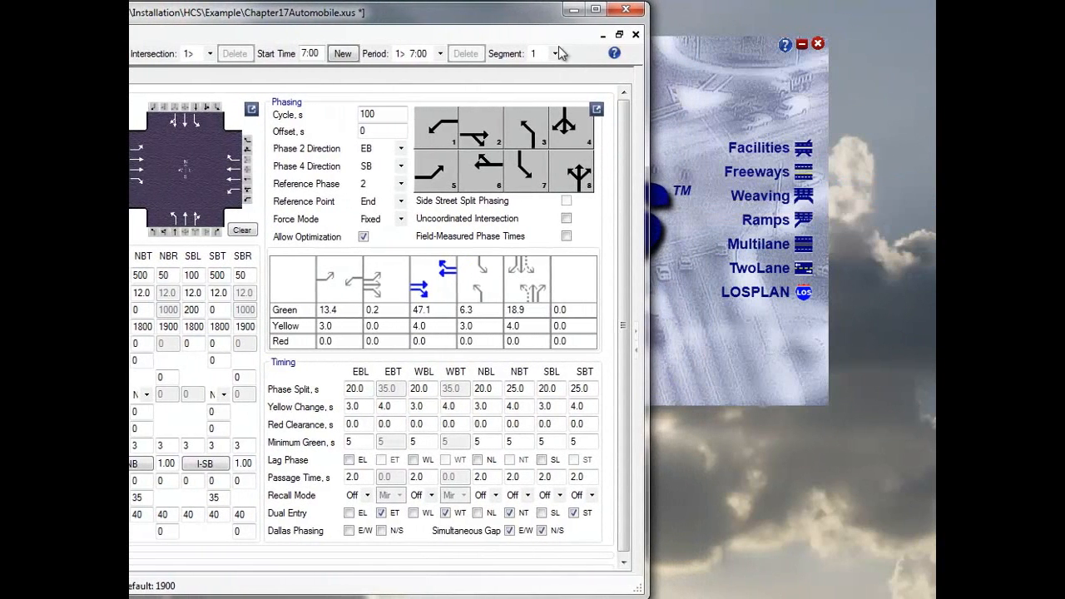
left_click(615, 53)
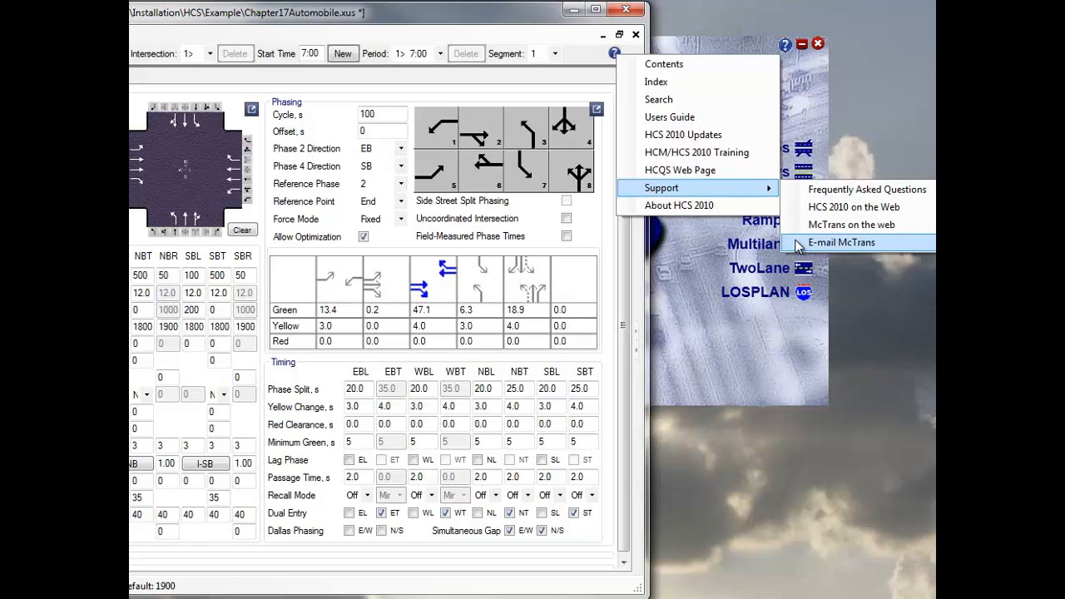
left_click(841, 242)
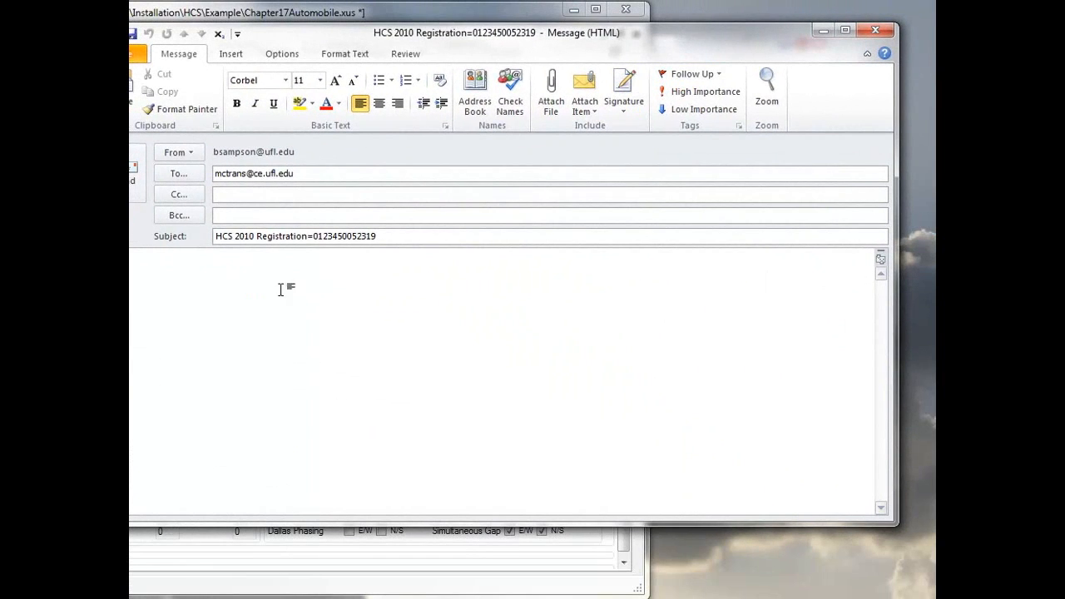
left_click_drag(376, 237, 313, 237)
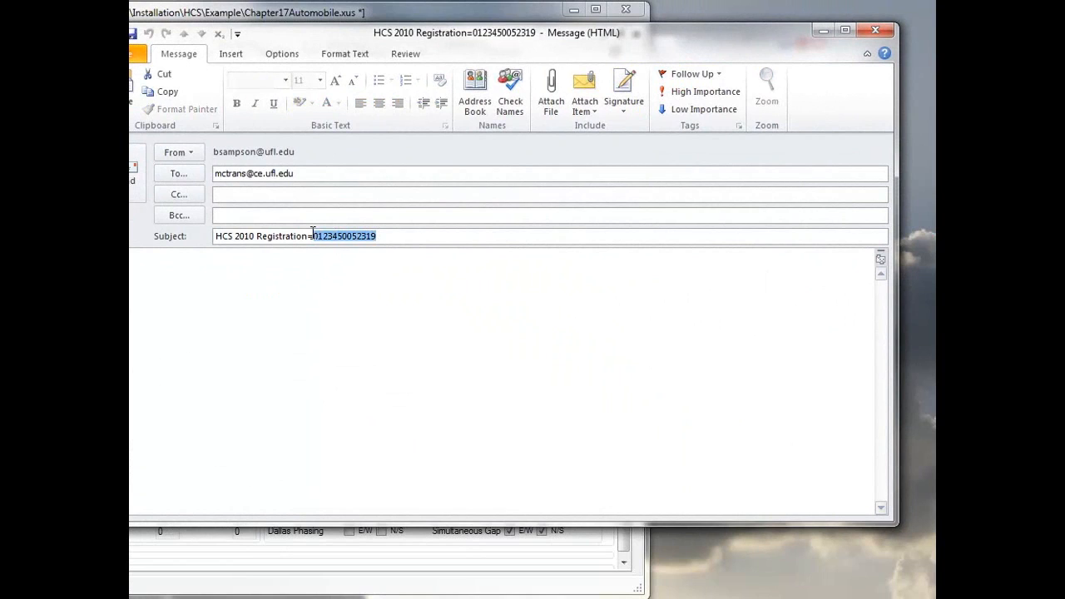
left_click(284, 276)
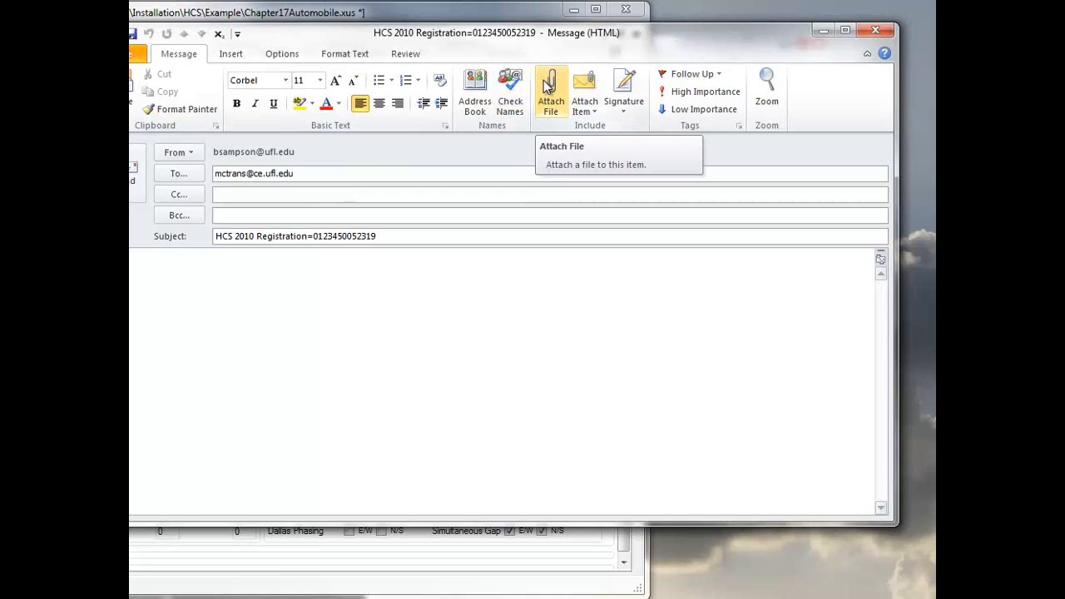
left_click(878, 32)
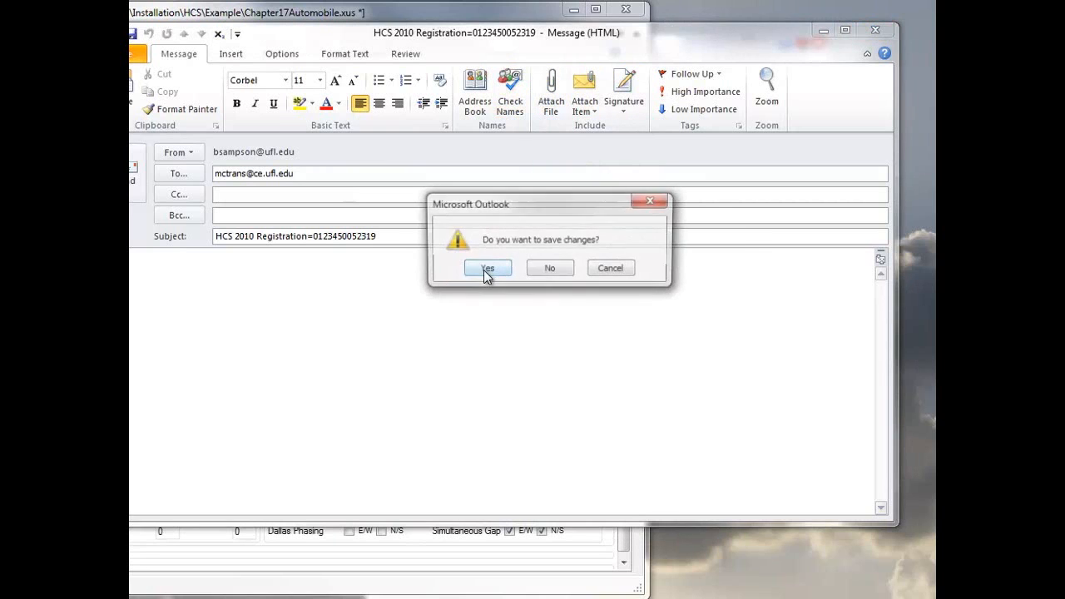
left_click(550, 270)
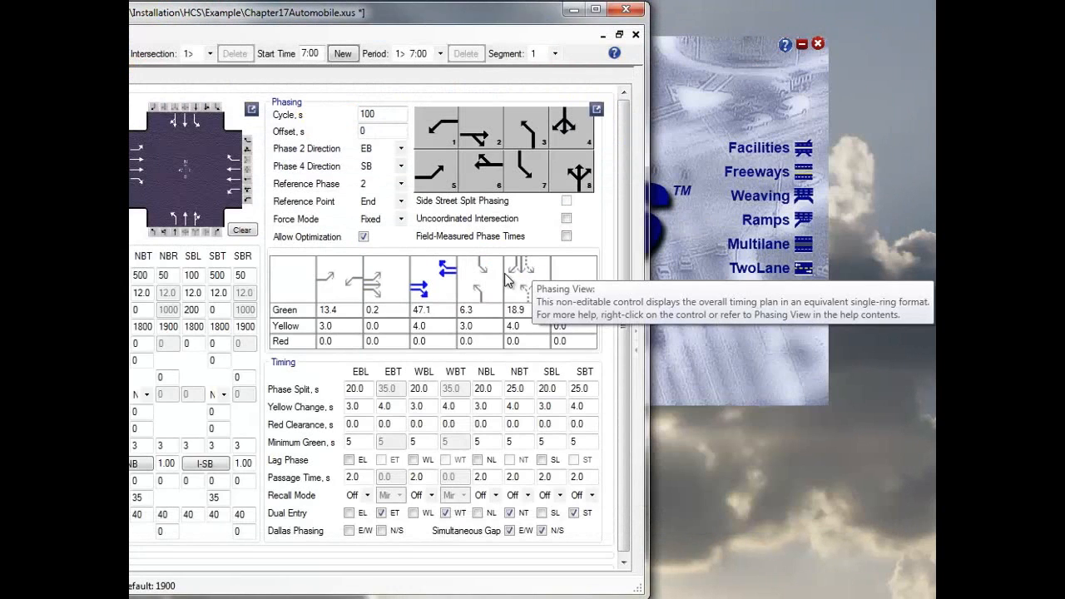
View the About HCS 2010 information, close it, and reposition the program window so the whole input page is visible
left_click(614, 54)
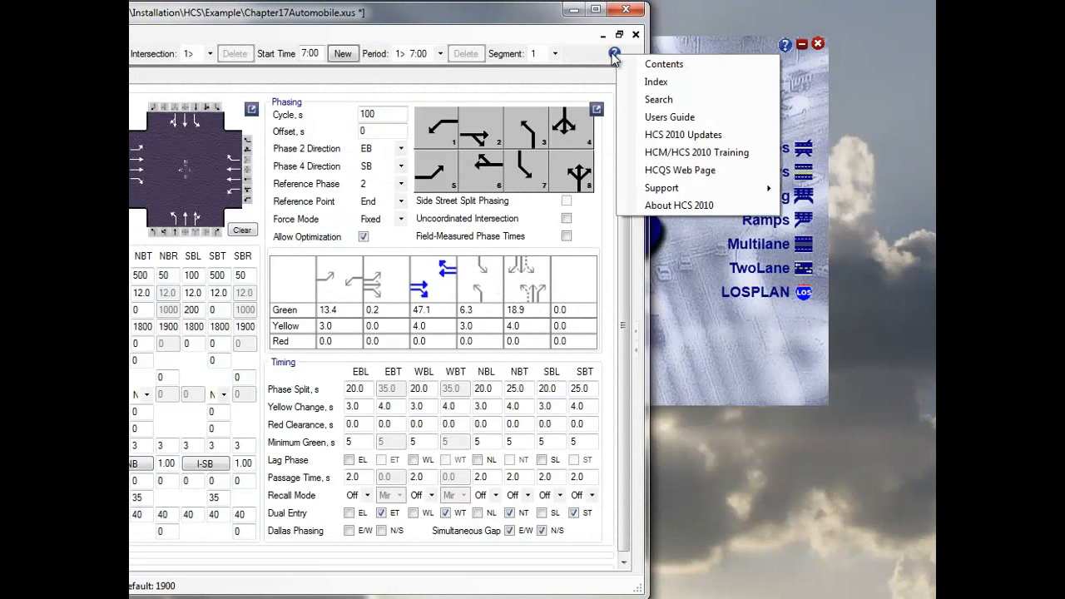
left_click(681, 208)
left_click_drag(497, 2, 496, 39)
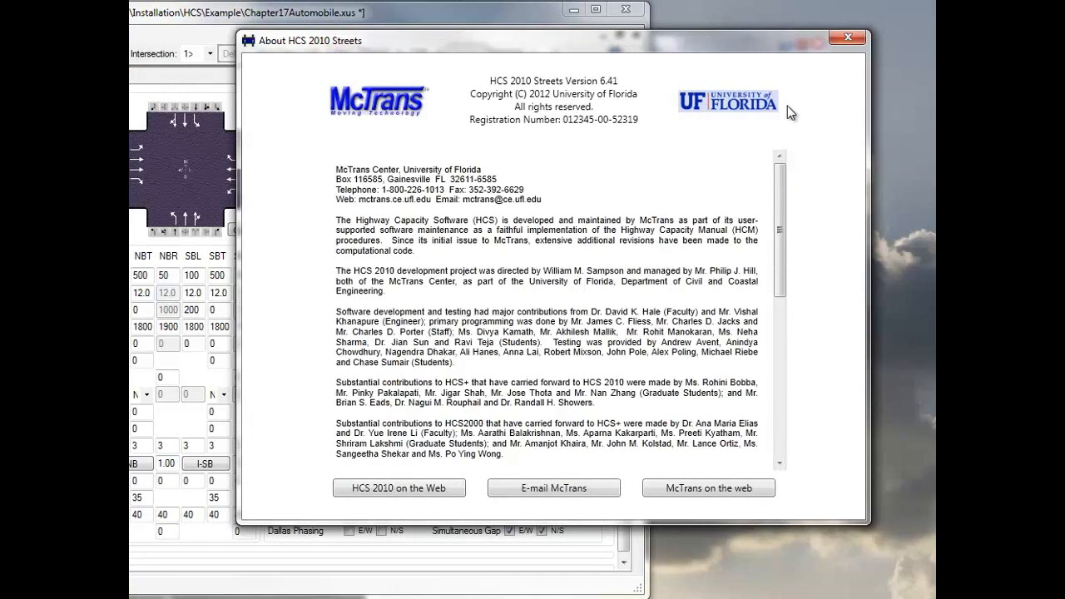
left_click(847, 37)
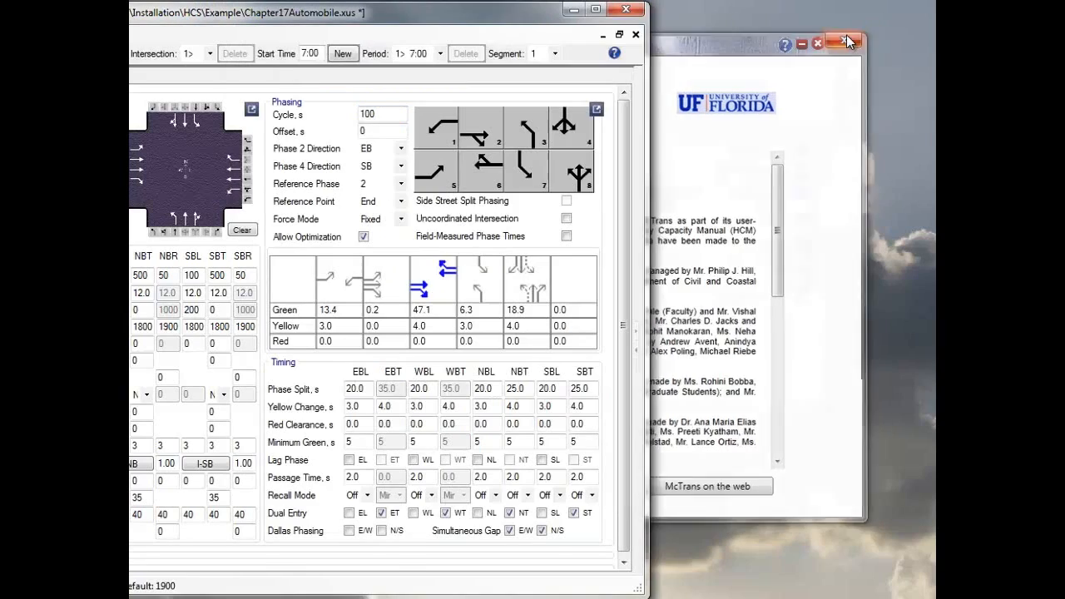
left_click_drag(519, 25, 803, 23)
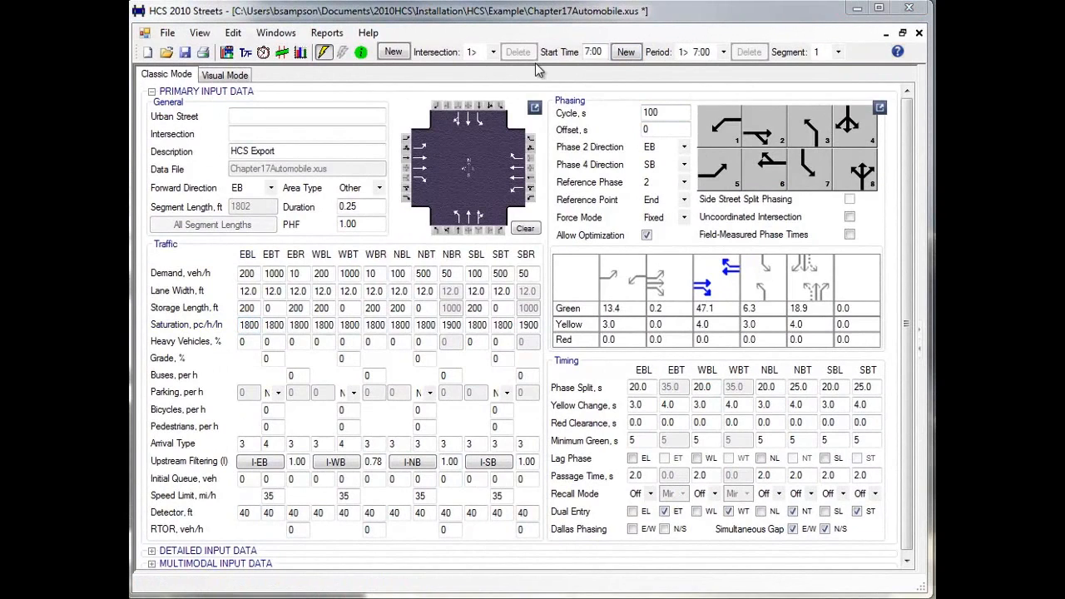
Step through the General fields from Urban Street to Forward Direction
left_click(306, 117)
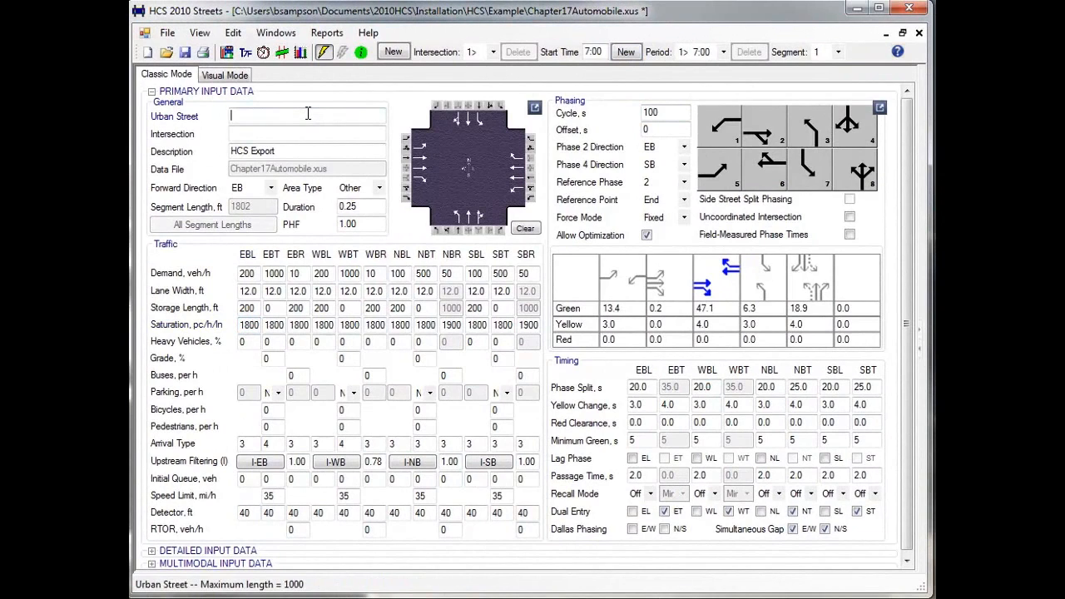
key("Tab")
key("Tab")
key("Tab")
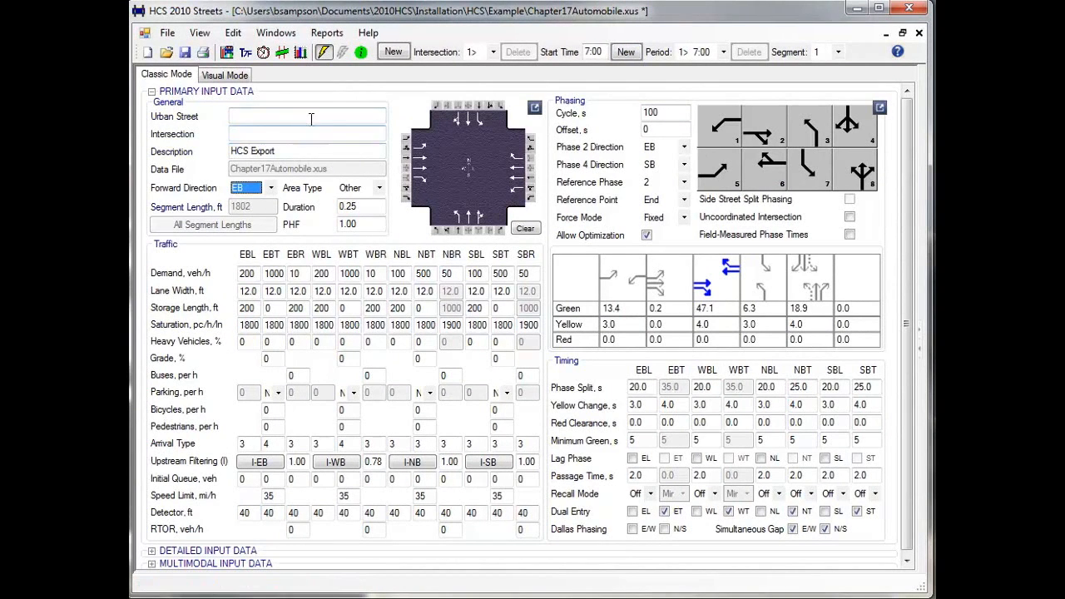
Move cell by cell through the Traffic grid's demand, lane width and storage length rows, from EBL demand to NBL demand and back
left_click(247, 273)
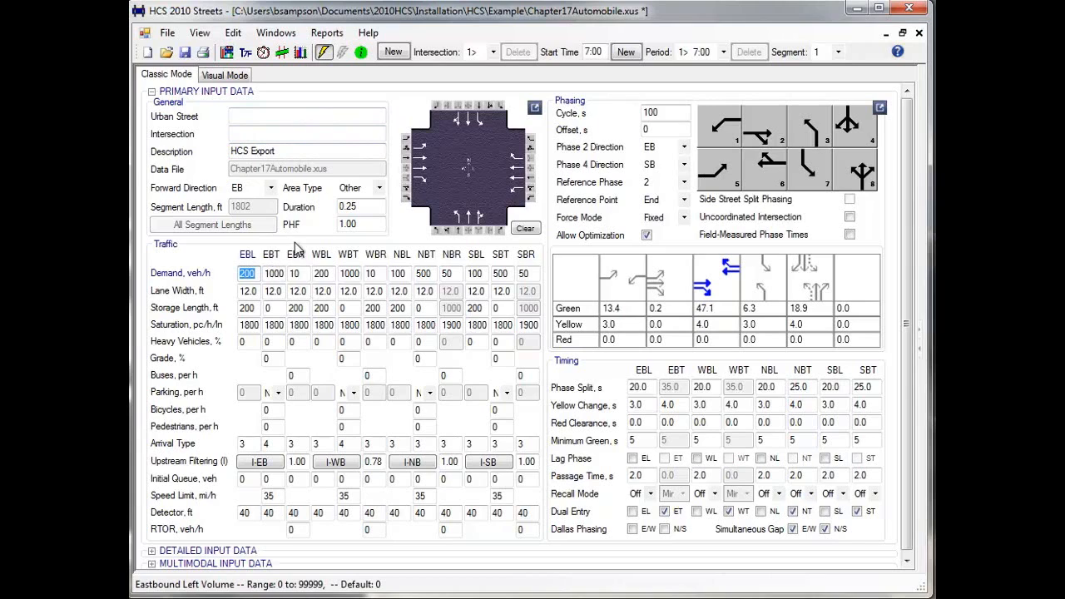
key("Right")
key("Right")
key("Down")
key("Down")
key("Right")
key("Up")
key("Right")
key("Up")
key("Down")
key("Down")
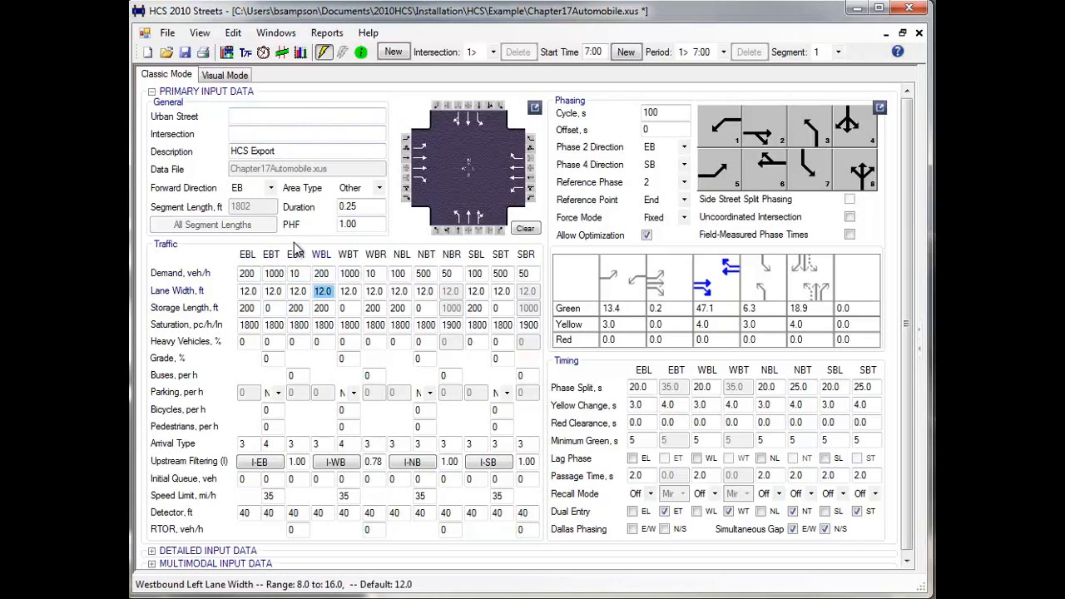
key("Down")
key("Right")
key("Up")
key("Up")
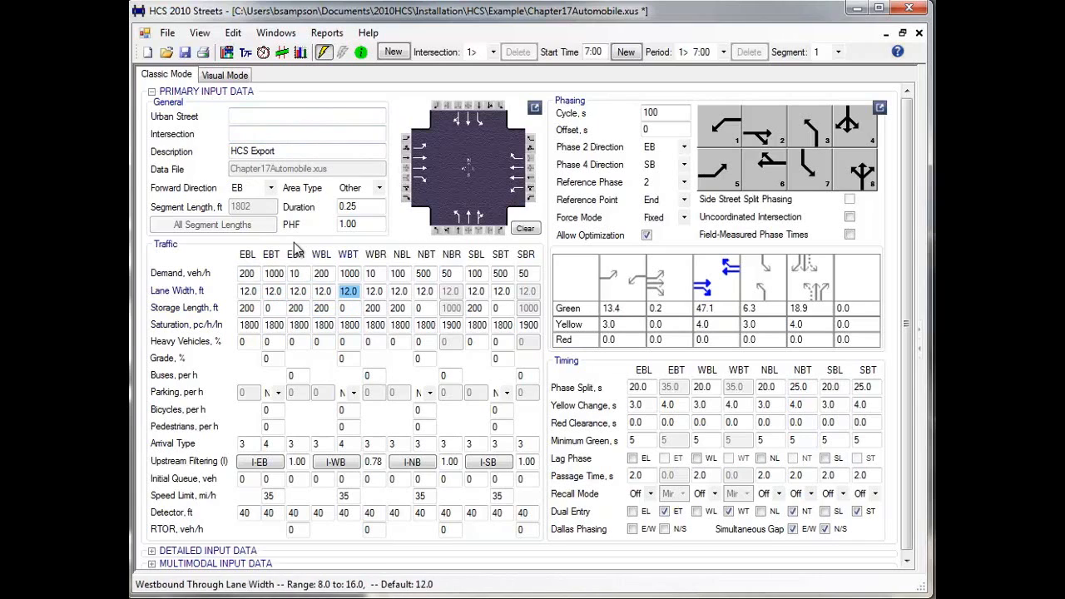
key("Up")
key("Right")
key("Right")
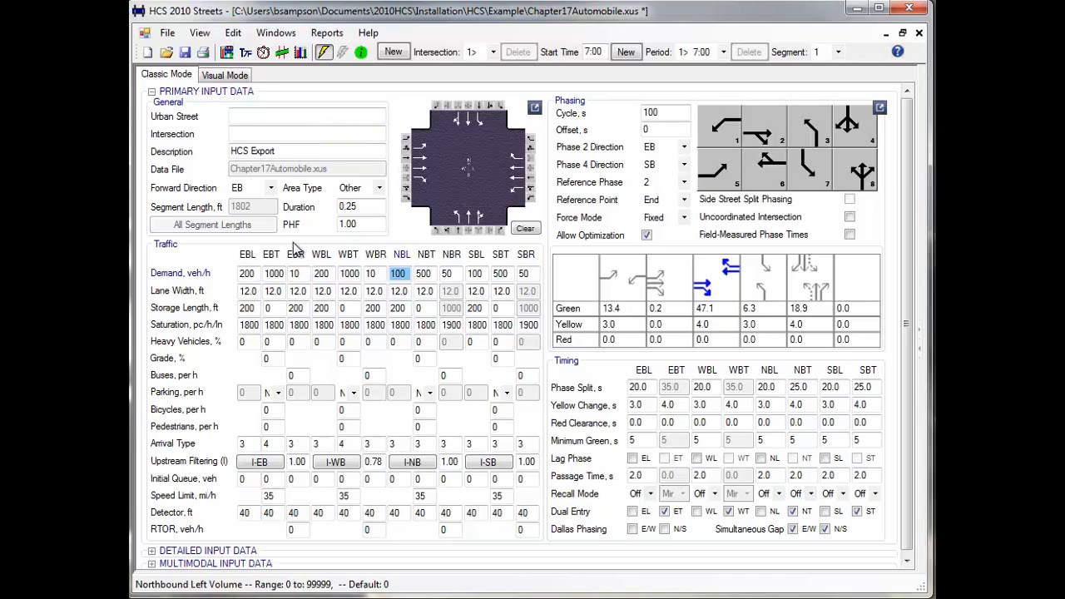
key("Left")
key("Left")
key("Left")
key("Left")
key("Left")
key("Left")
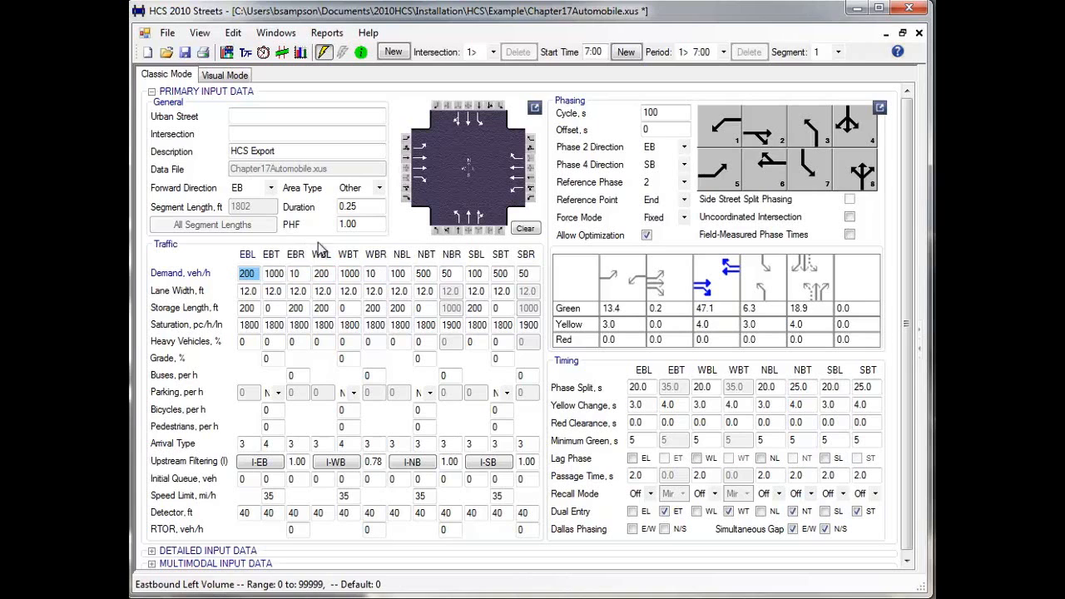
Enlarge Quick Lanes, add a second southbound left-turn lane, remove it again, and close the enlarged view
left_click(535, 108)
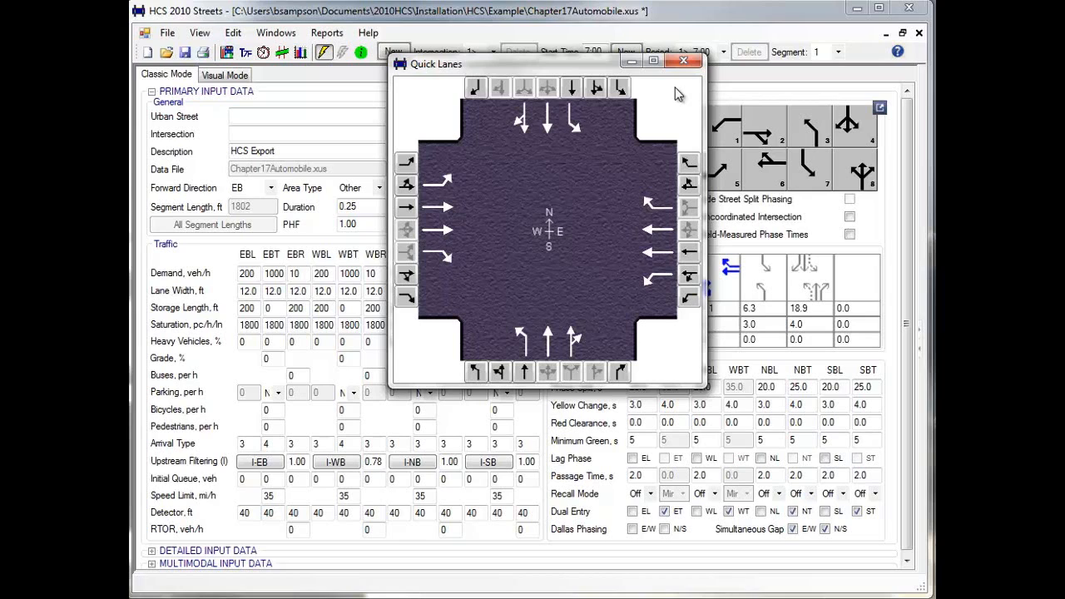
left_click(624, 89)
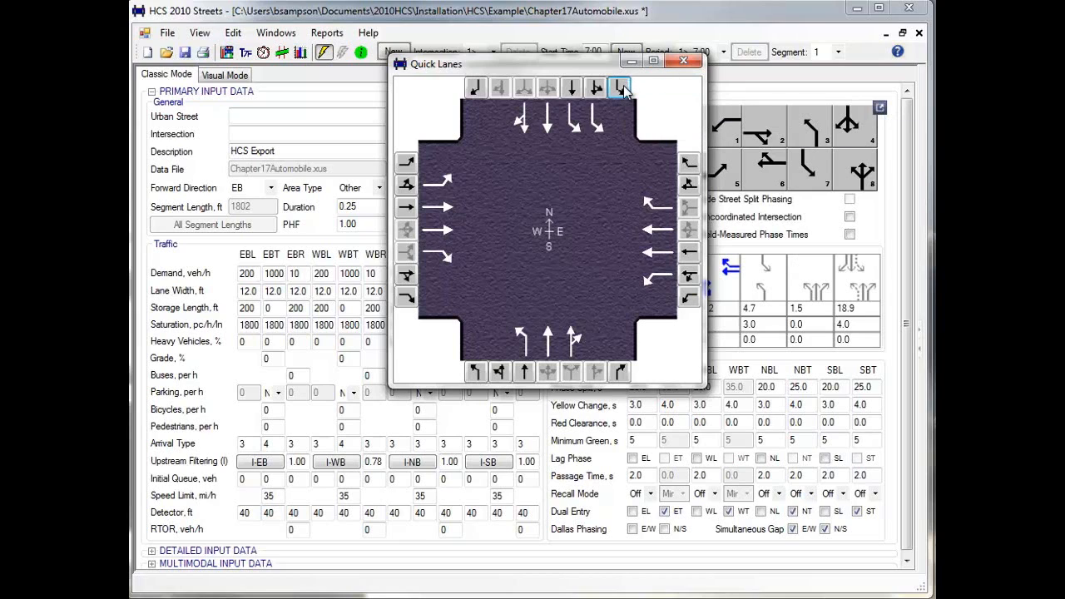
left_click(596, 129)
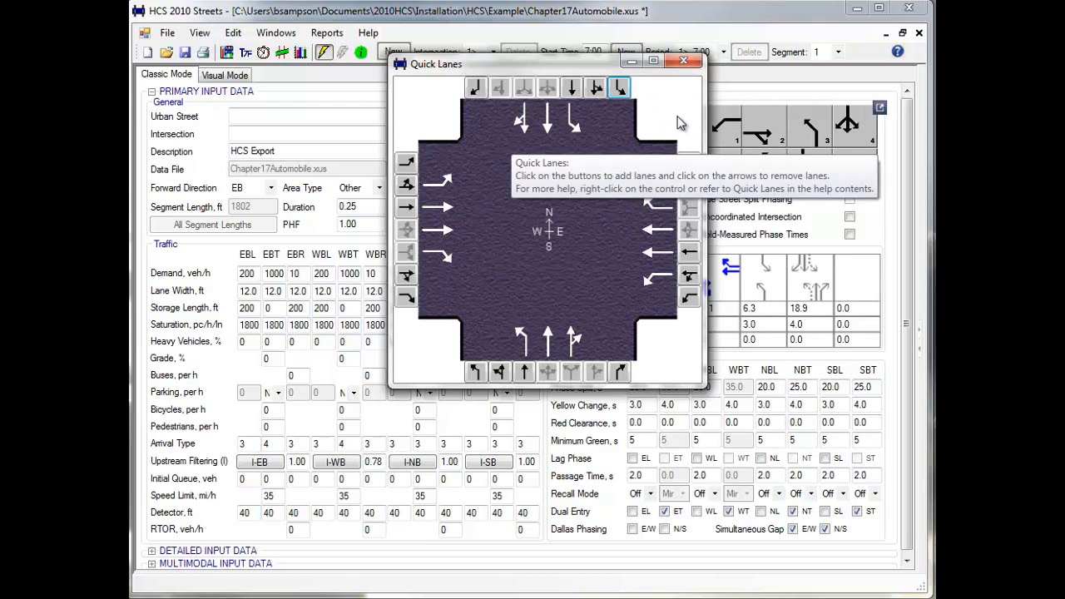
left_click(688, 61)
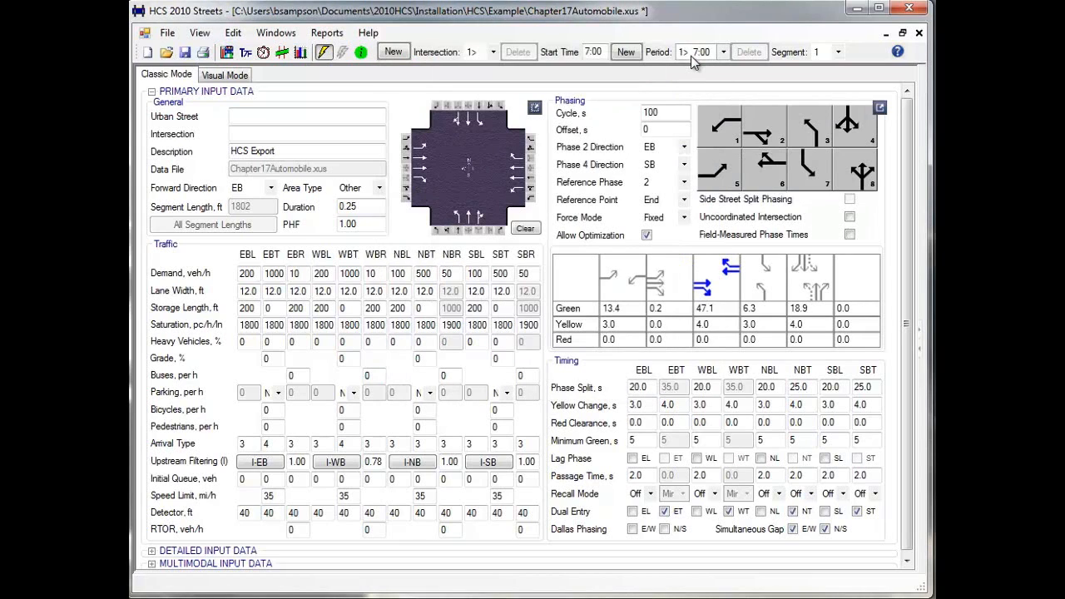
Step through the Demand row in order from EBL to SBL
left_click(247, 273)
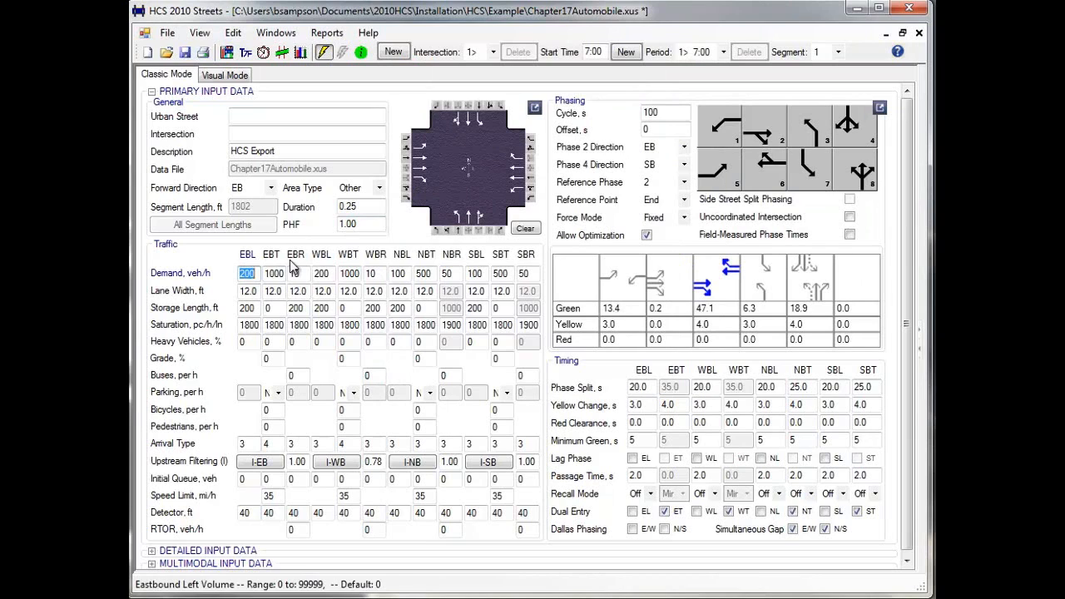
key("Tab")
key("Tab")
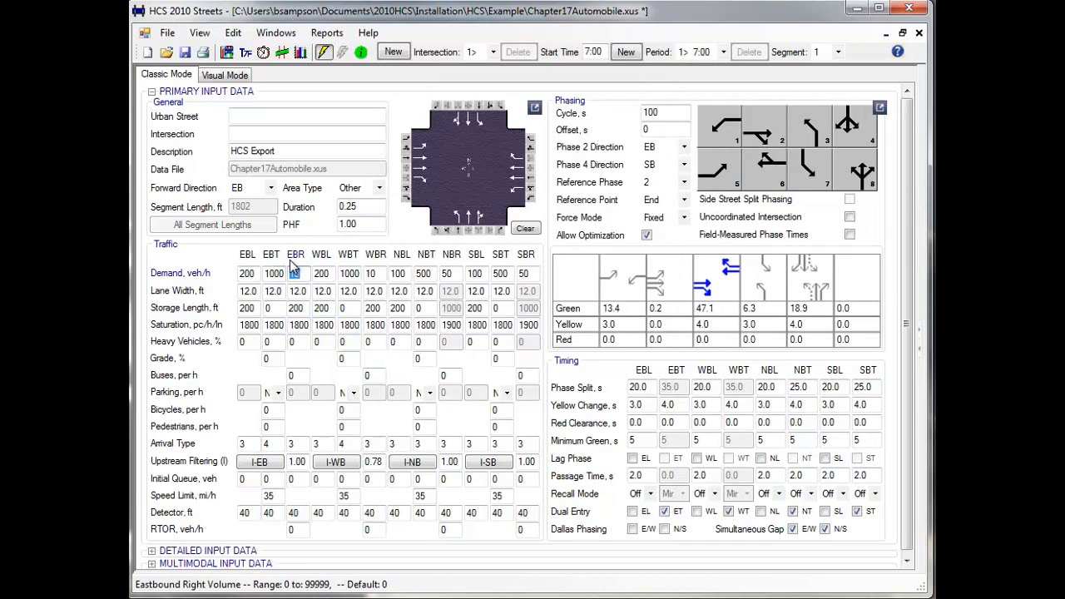
key("Tab")
key("Tab")
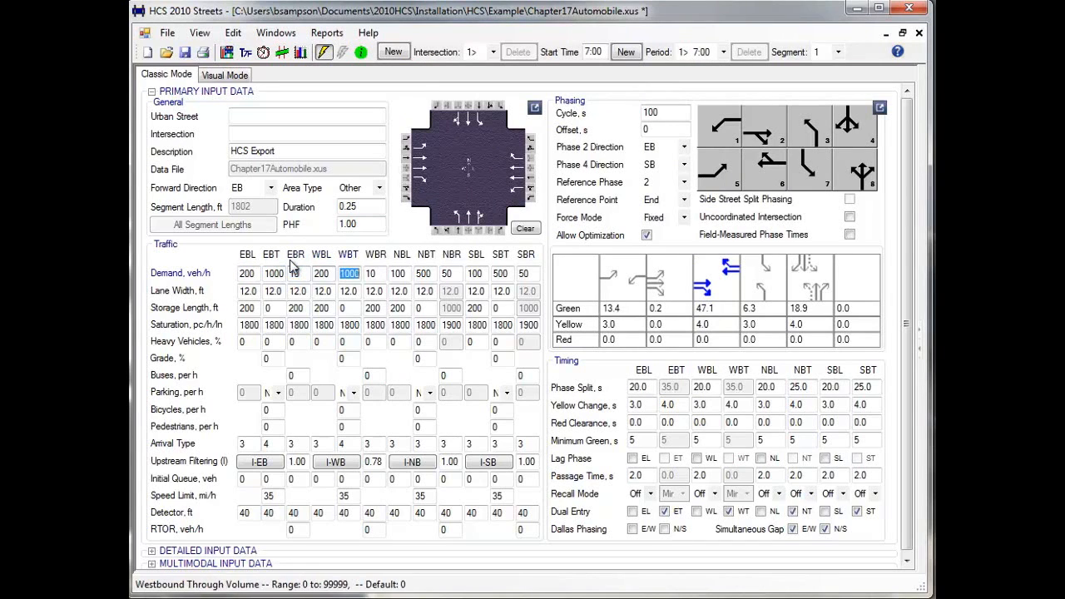
key("Tab")
key("Tab")
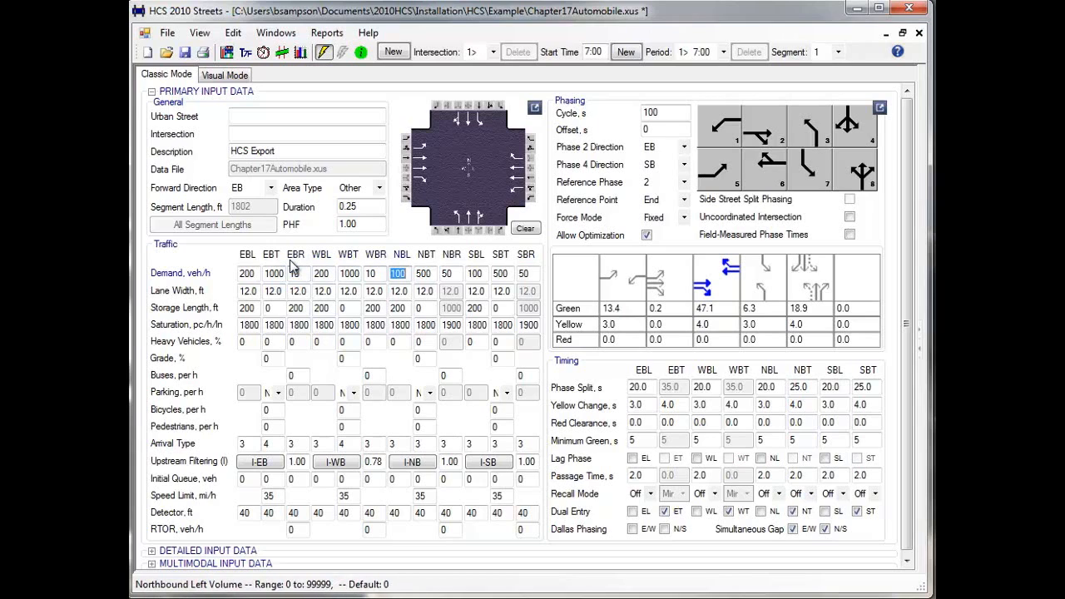
key("Tab")
key("Tab")
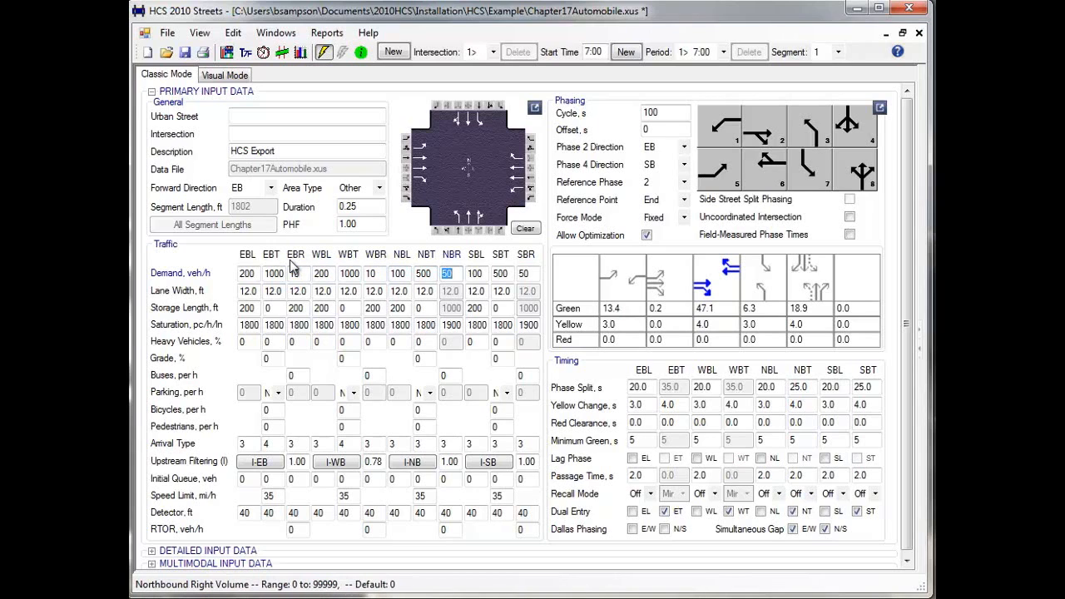
key("Tab")
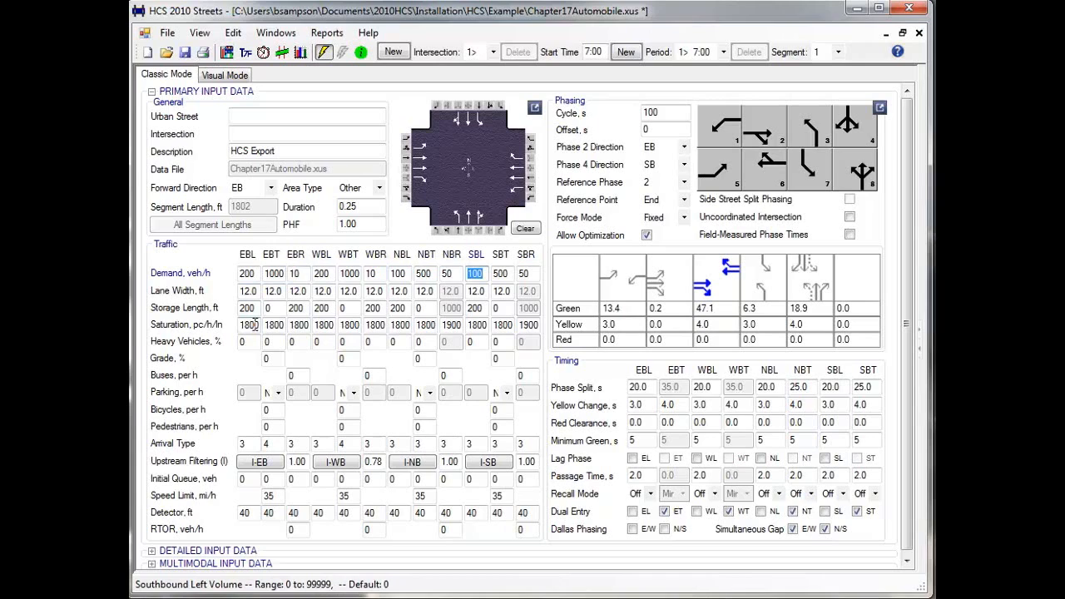
Examine the EBL lane width field and look over the input page, returning to the General section
left_click(260, 291)
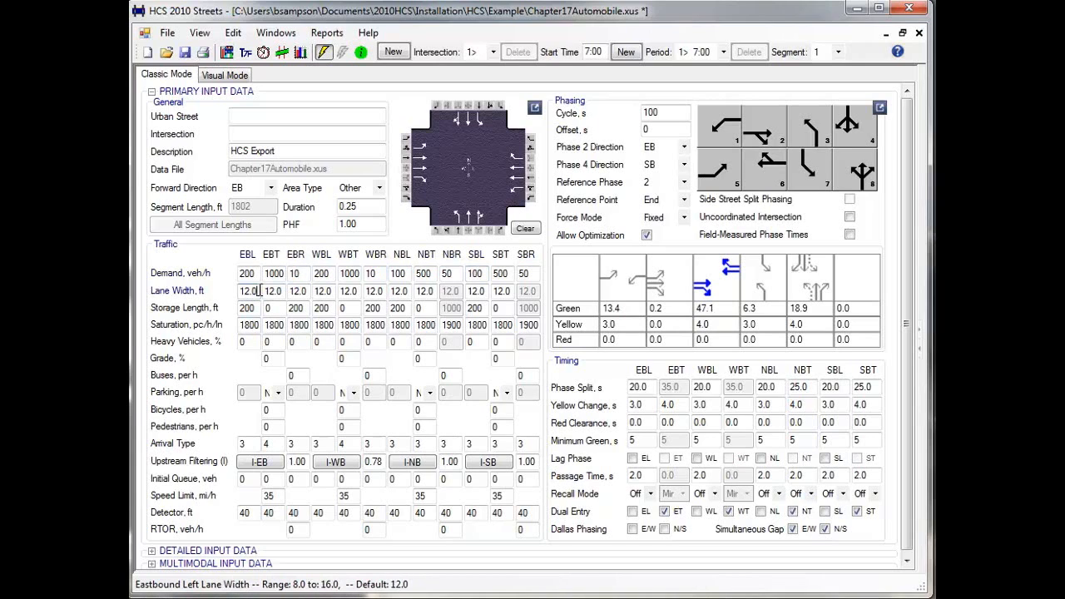
scroll(259, 290, "down", 1)
scroll(258, 291, "down", 1)
scroll(259, 291, "down", 1)
scroll(259, 291, "down", 1)
scroll(259, 291, "down", 1)
scroll(259, 290, "up", 1)
scroll(258, 291, "up", 1)
scroll(259, 290, "up", 1)
scroll(259, 291, "up", 1)
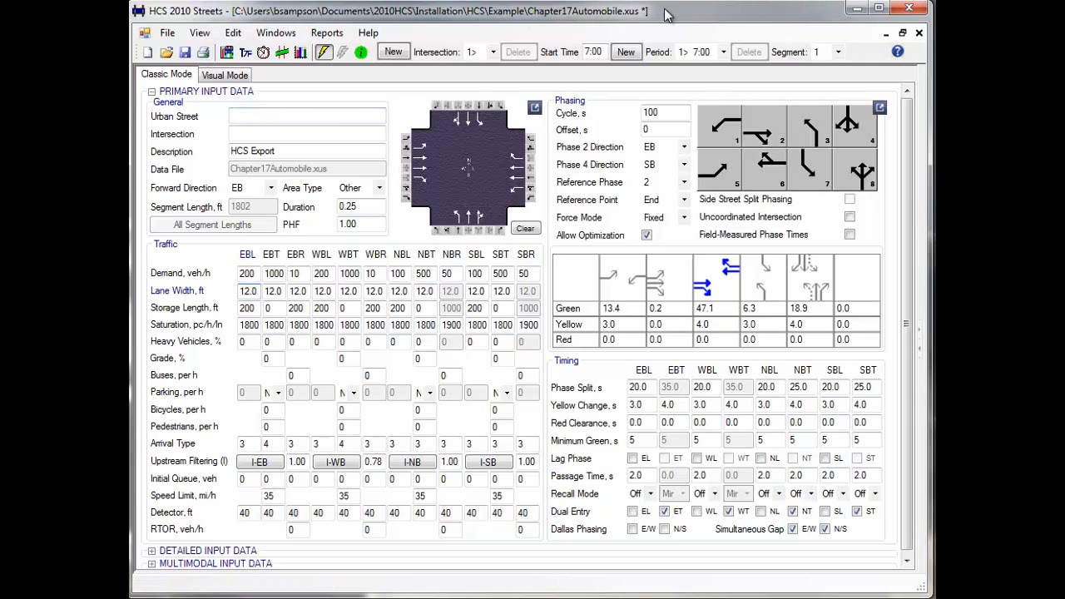
left_click_drag(666, 11, 669, 11)
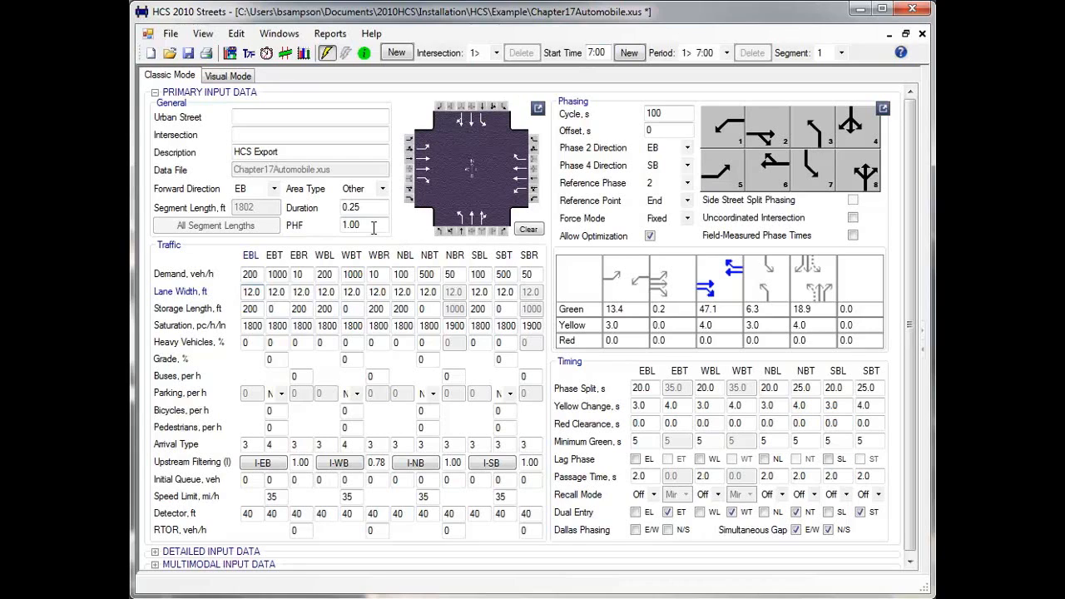
Examine the peak hour factor field and the left-turn phases in the phasing diagram
left_click(374, 226)
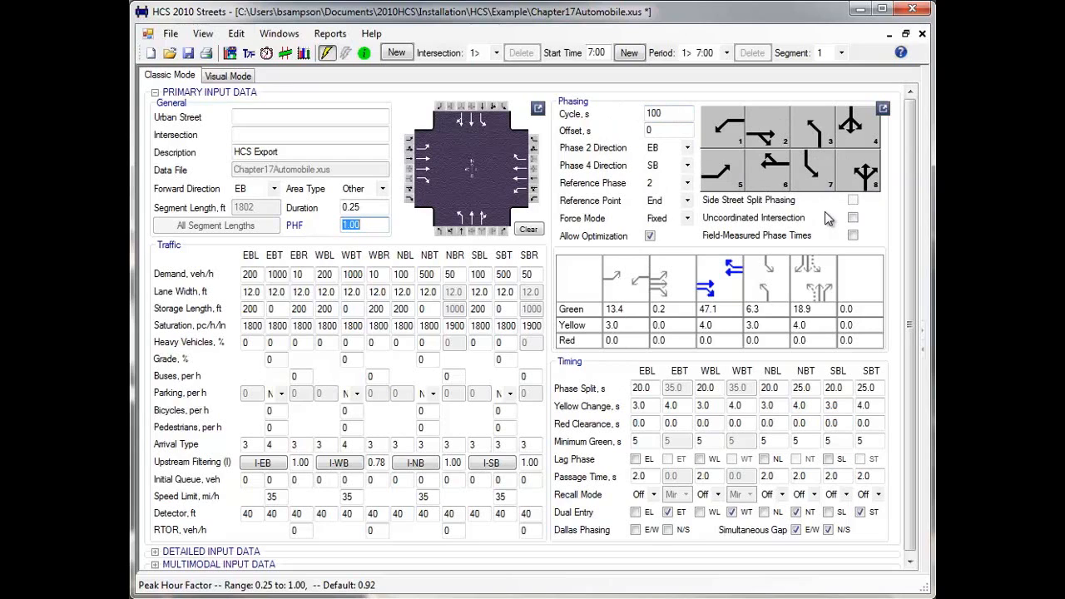
left_click(716, 127)
left_click(716, 126)
left_click(811, 140)
left_click(813, 150)
left_click(813, 150)
Examine the cycle and offset fields and the available force mode choices in the Phasing section
left_click(668, 117)
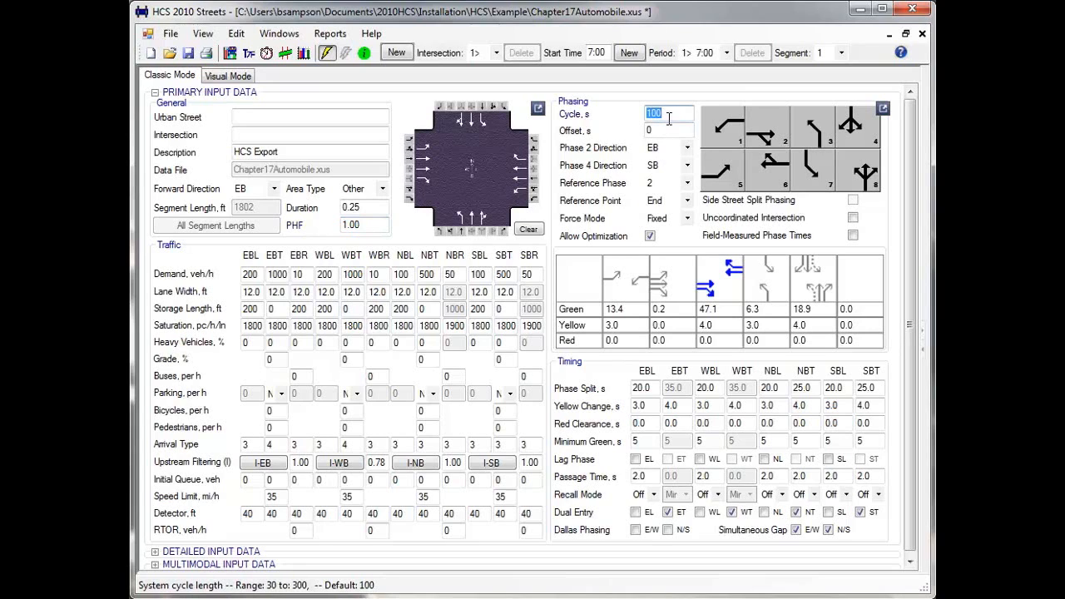
left_click(669, 127)
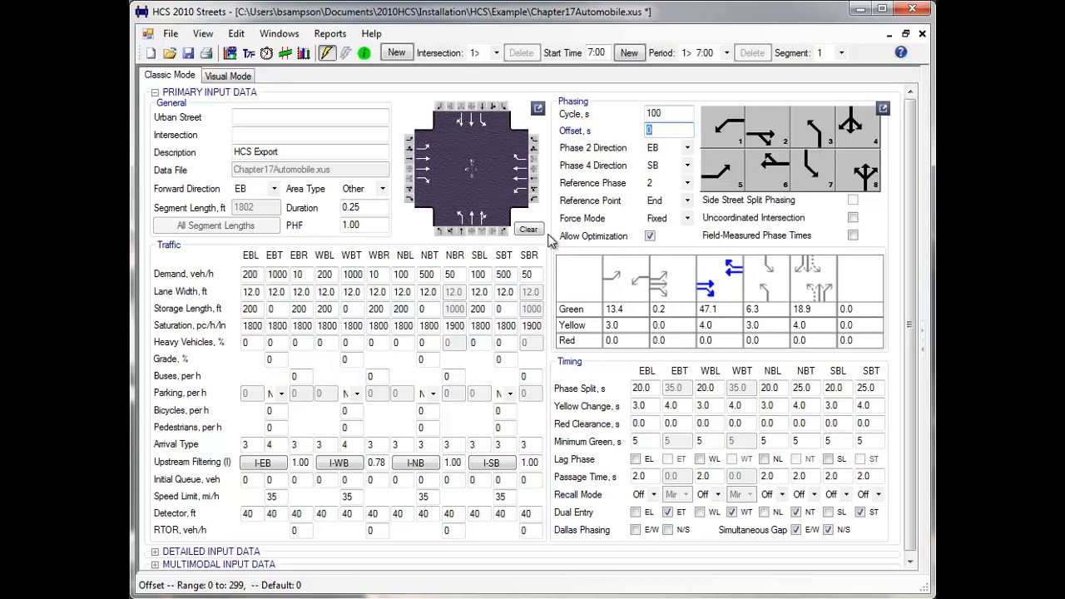
left_click(687, 219)
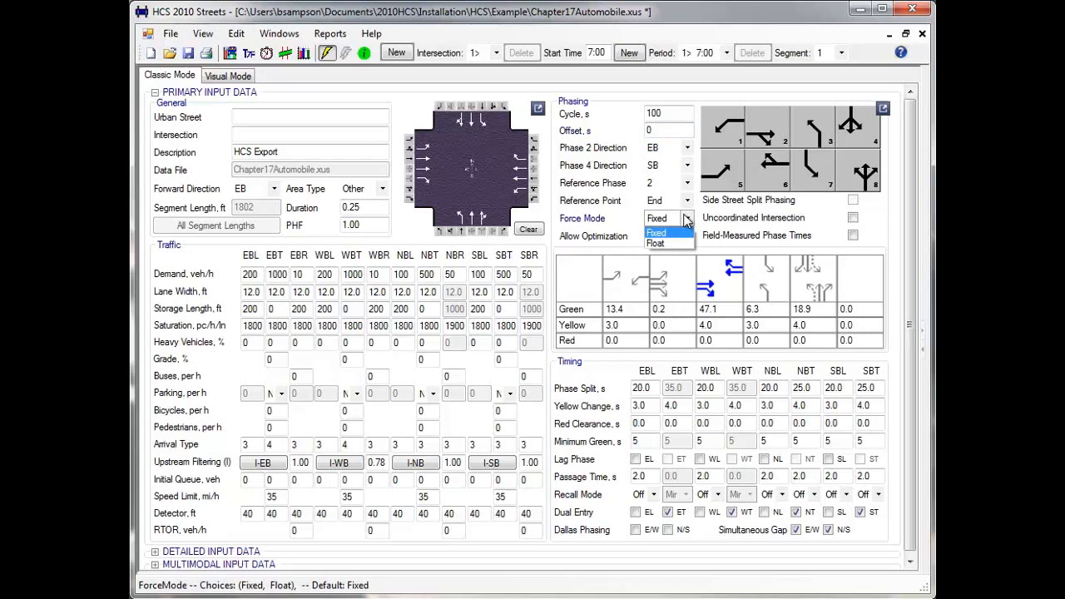
left_click(686, 219)
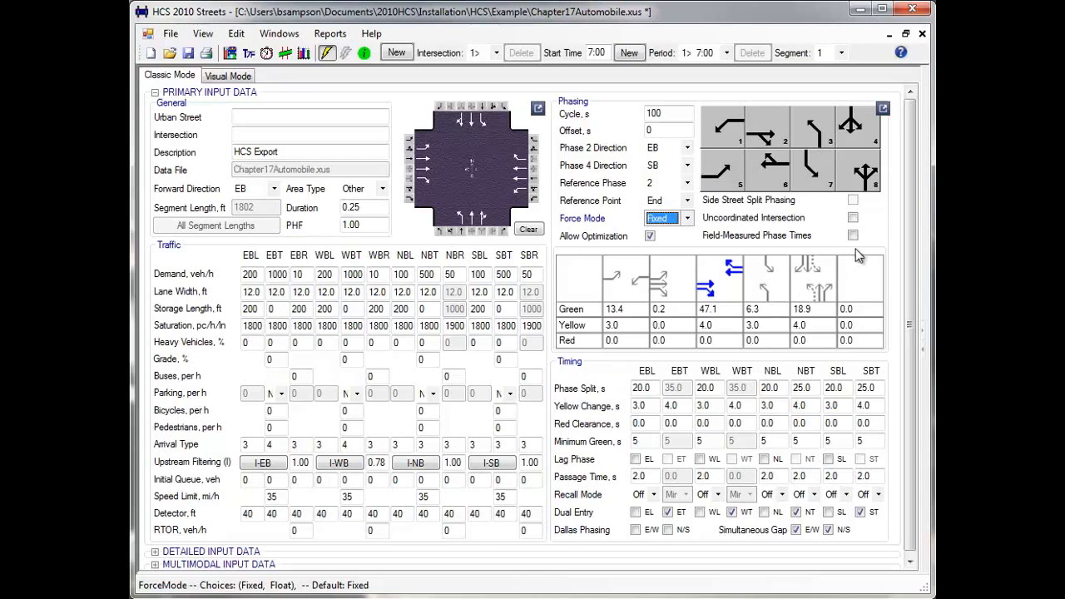
Enable Uncoordinated Intersection and Field-Measured Phase Times, and check the EBL recall mode choices, keeping Off
left_click(854, 217)
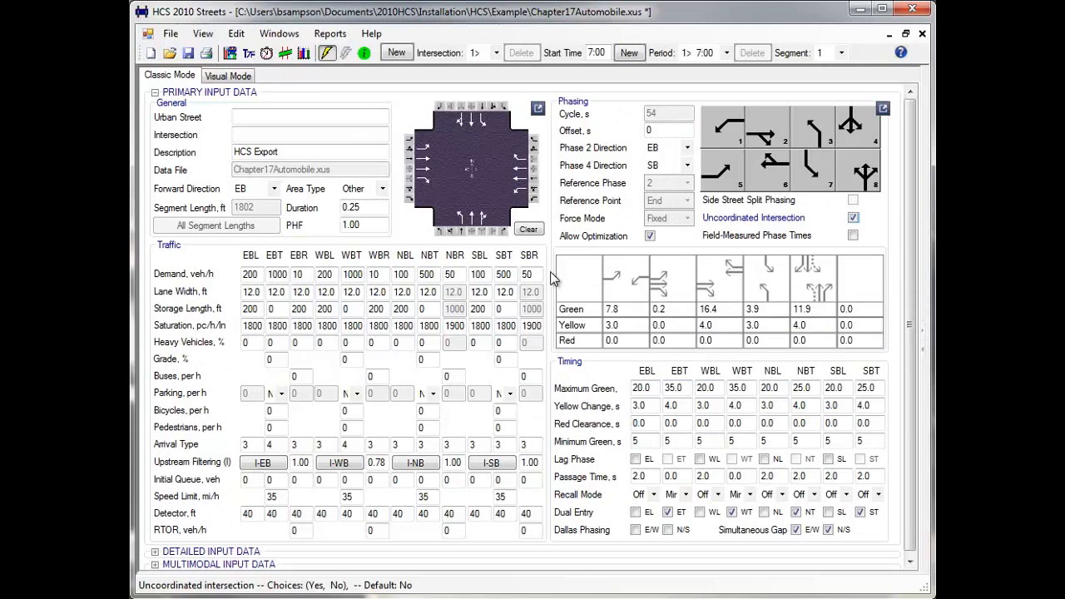
left_click(853, 238)
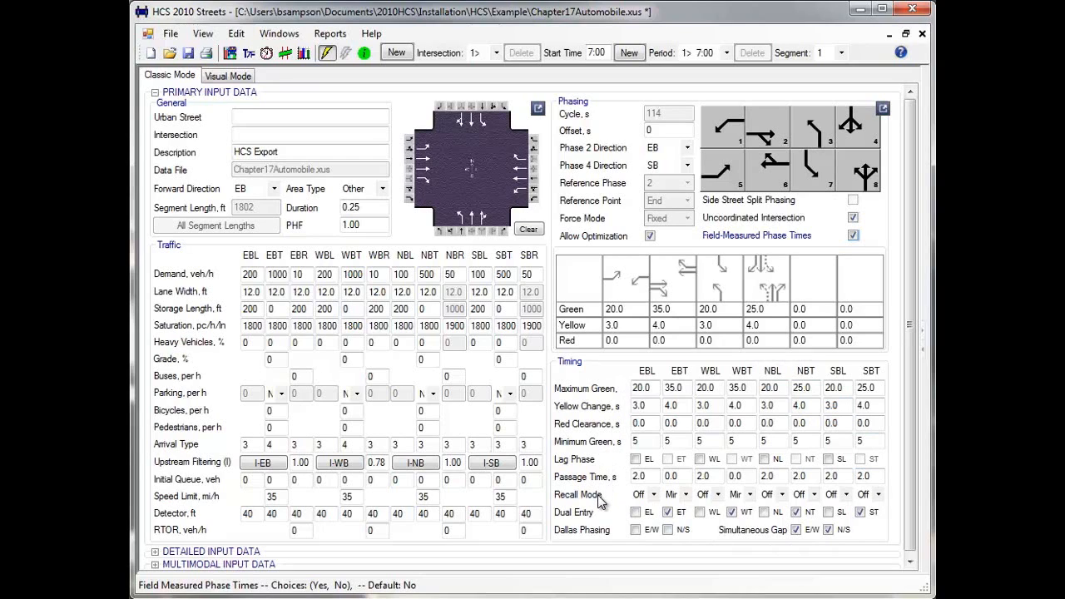
left_click(655, 495)
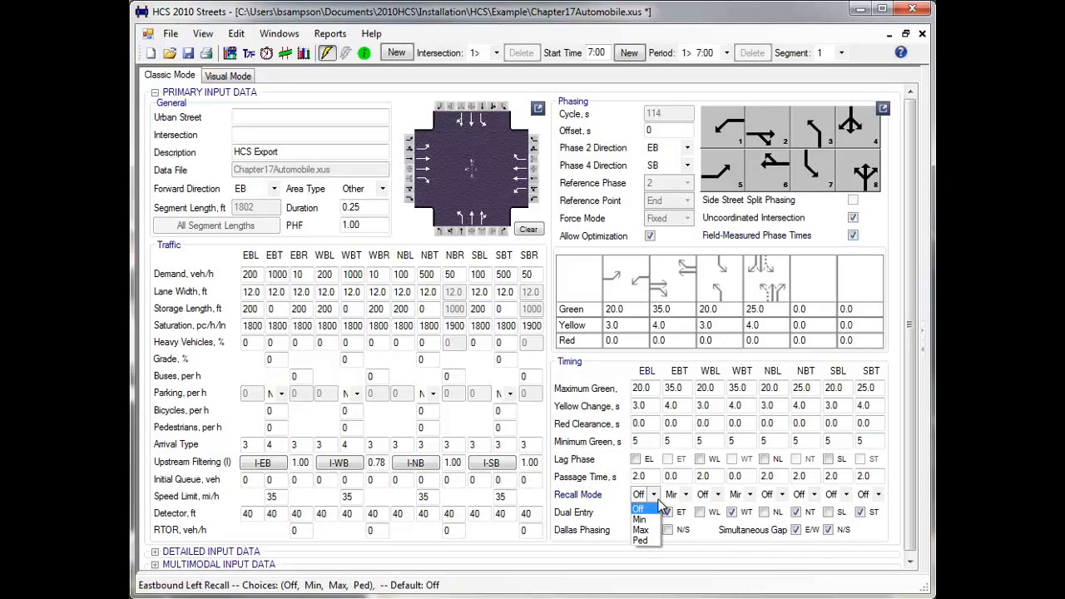
left_click(659, 505)
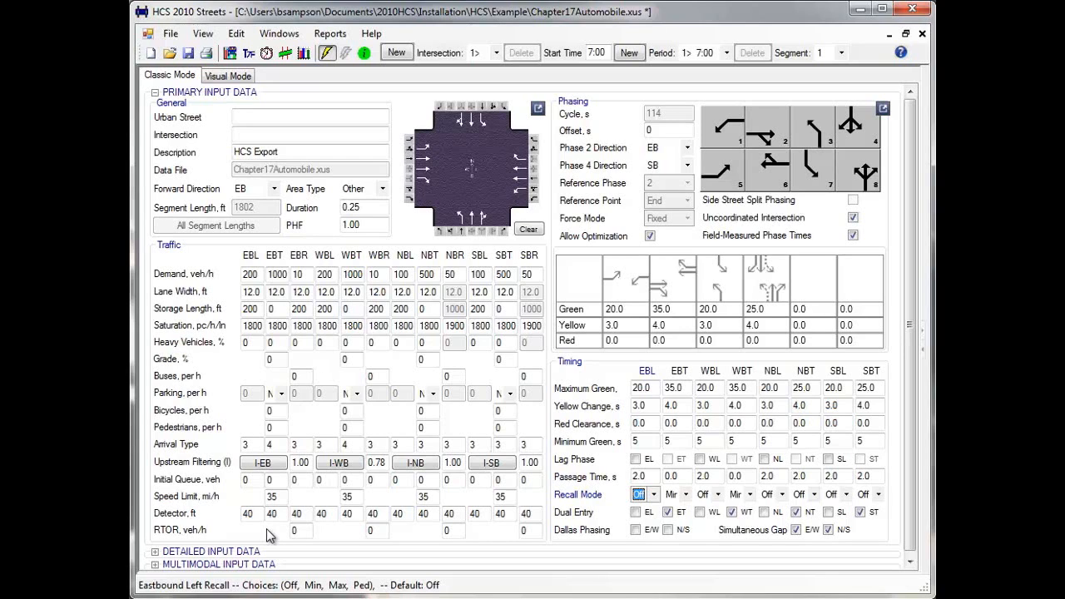
Expand Detailed Input Data and examine the EBR bus blockage and parking maneuver times, turn equivalency factors, critical merge gap and sneakers per cycle
left_click(155, 552)
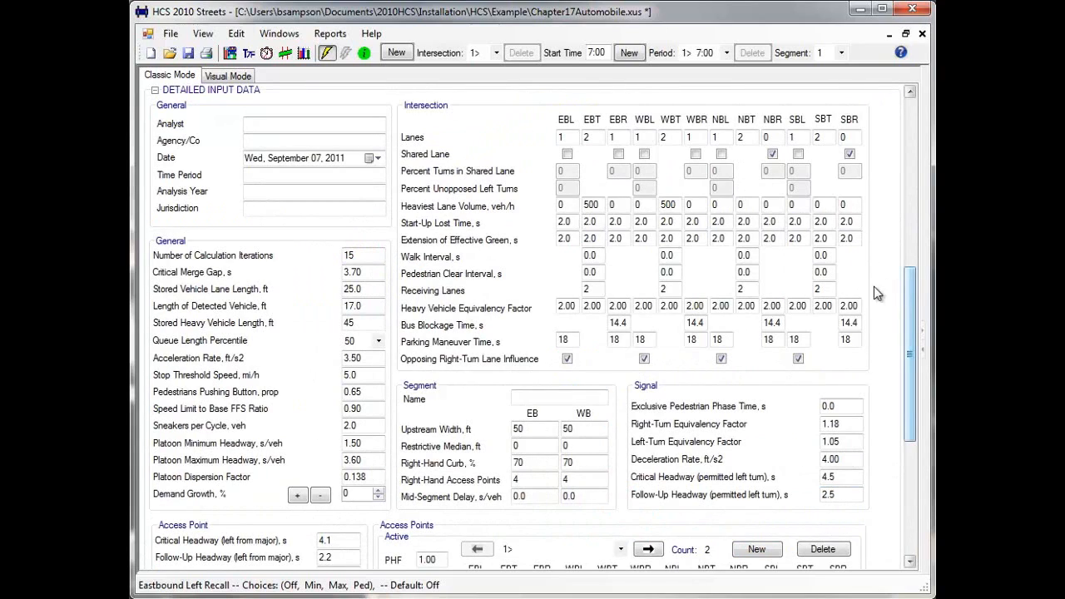
left_click(620, 323)
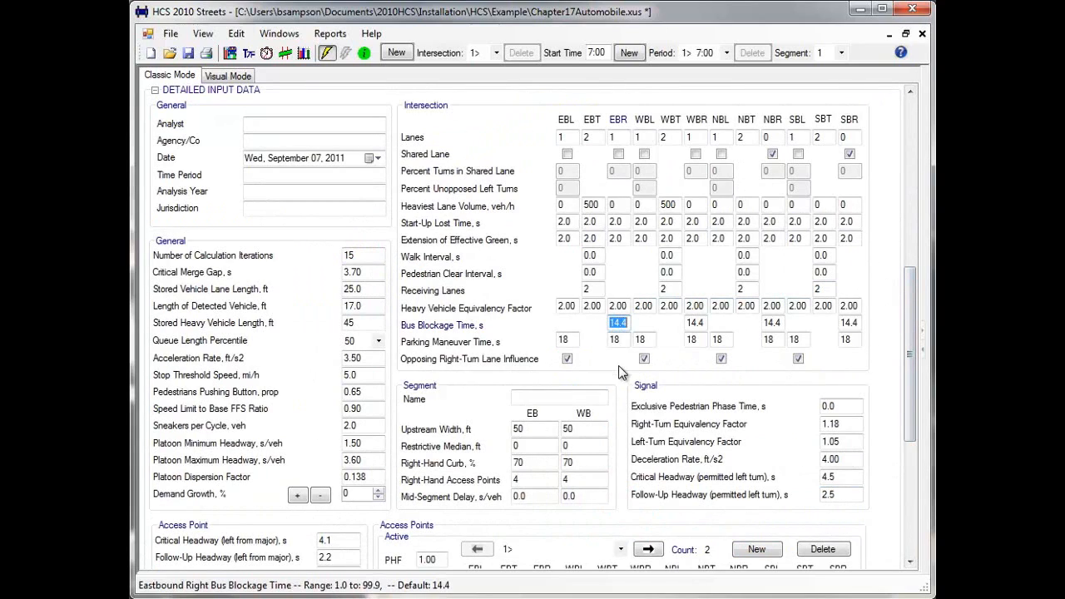
left_click(620, 340)
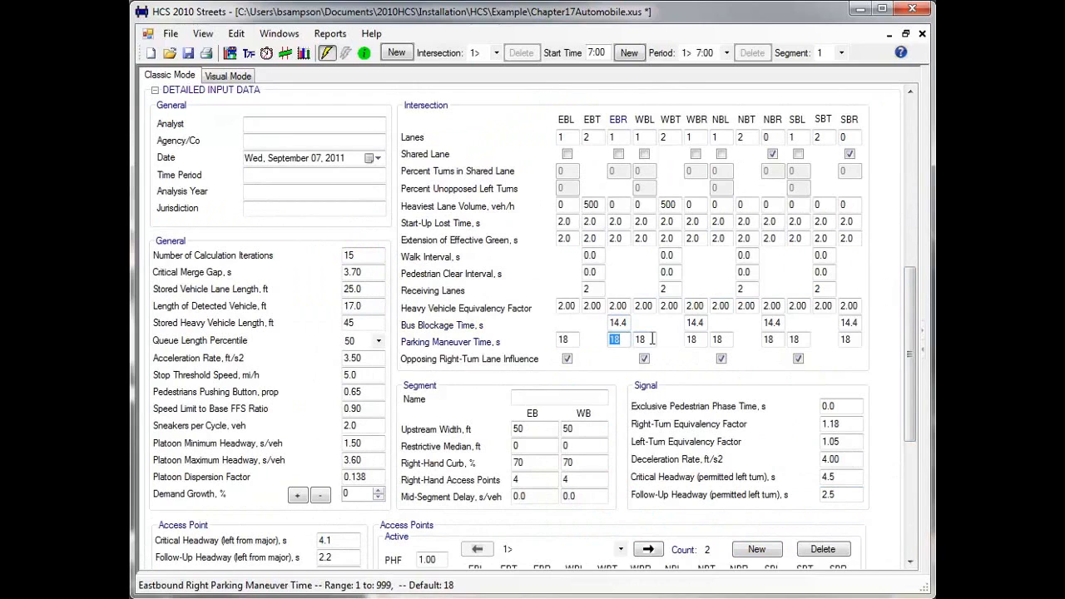
left_click(845, 424)
left_click(851, 442)
double_click(852, 443)
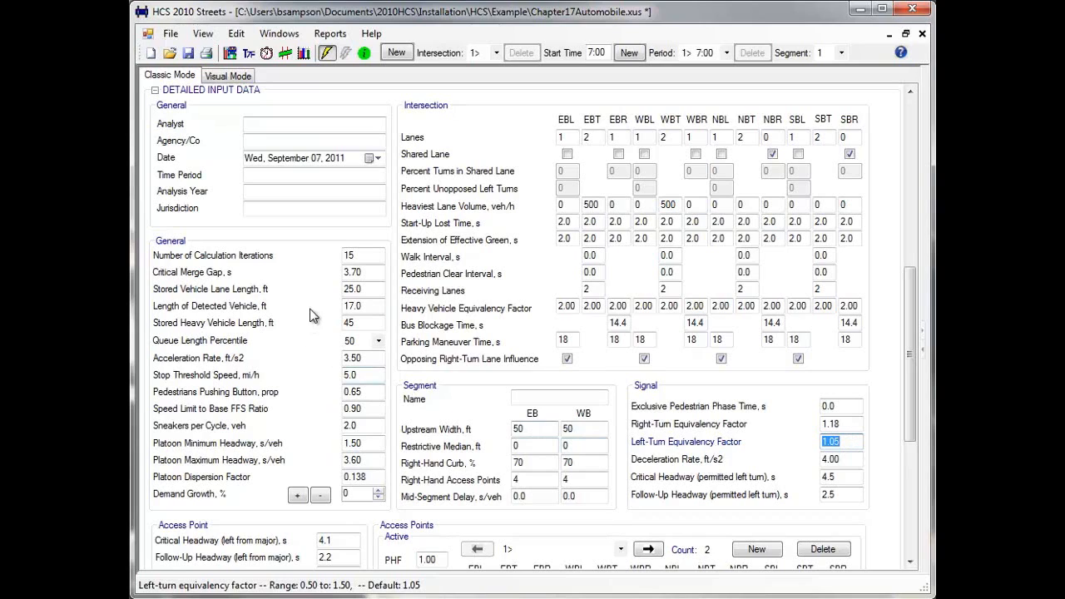
double_click(351, 275)
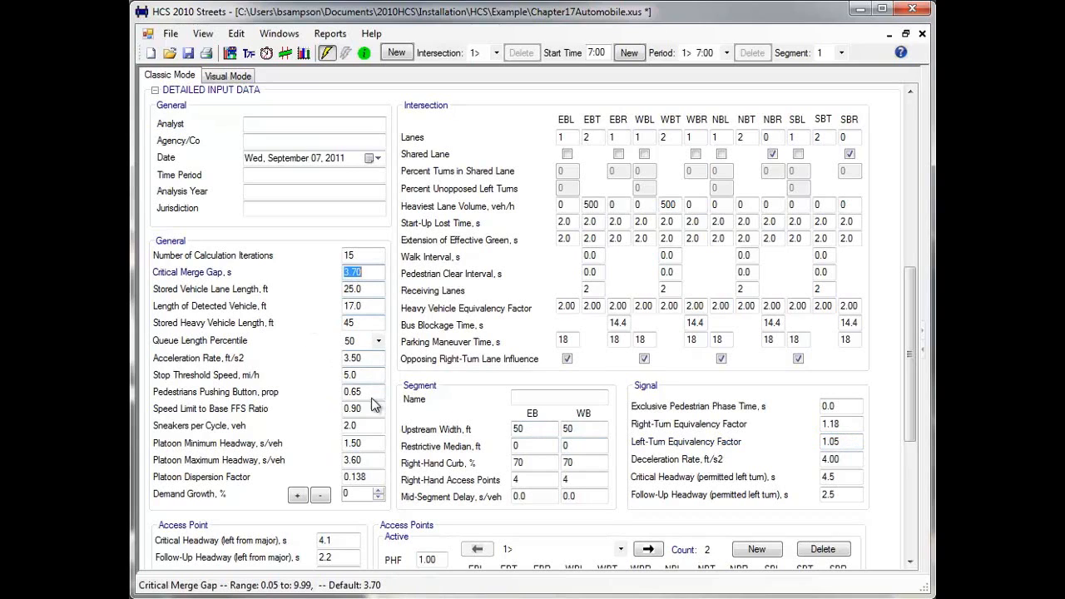
double_click(366, 426)
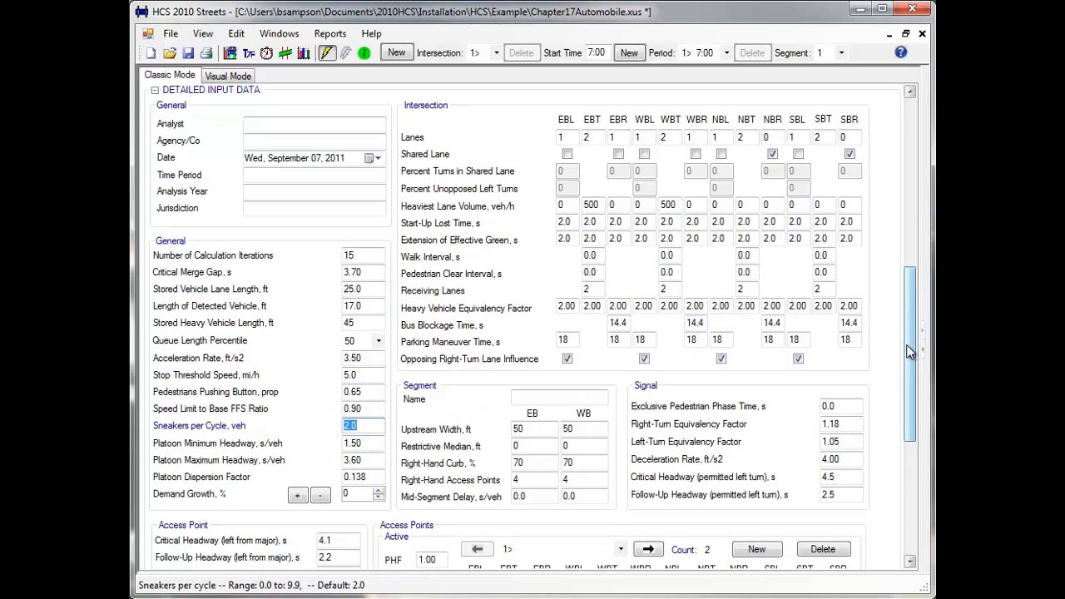
Examine the access point location field and the list of access points, keeping the first one active
left_click_drag(910, 352, 912, 464)
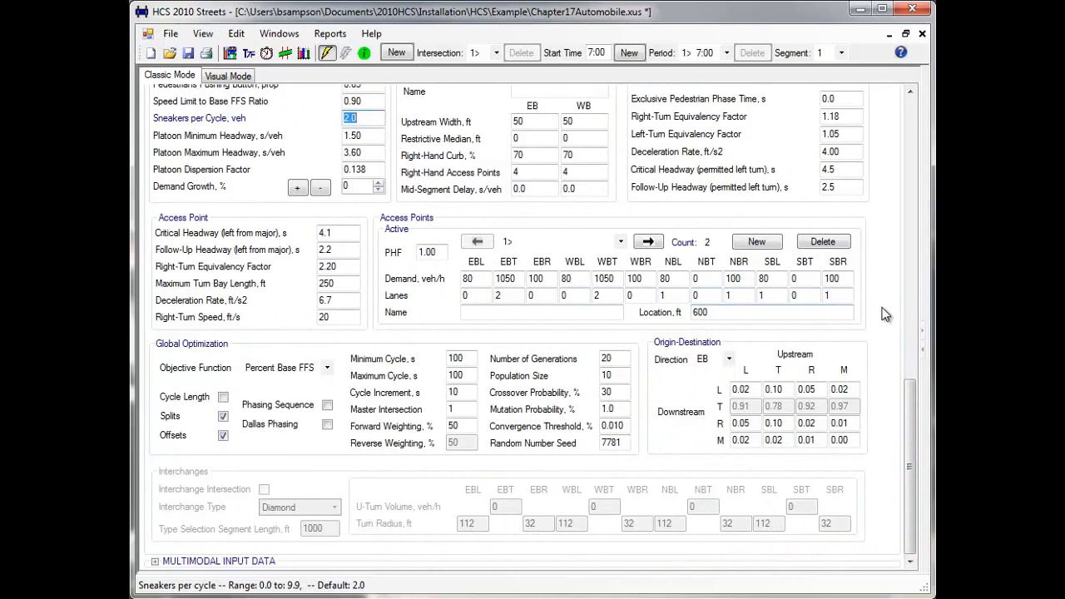
left_click(804, 313)
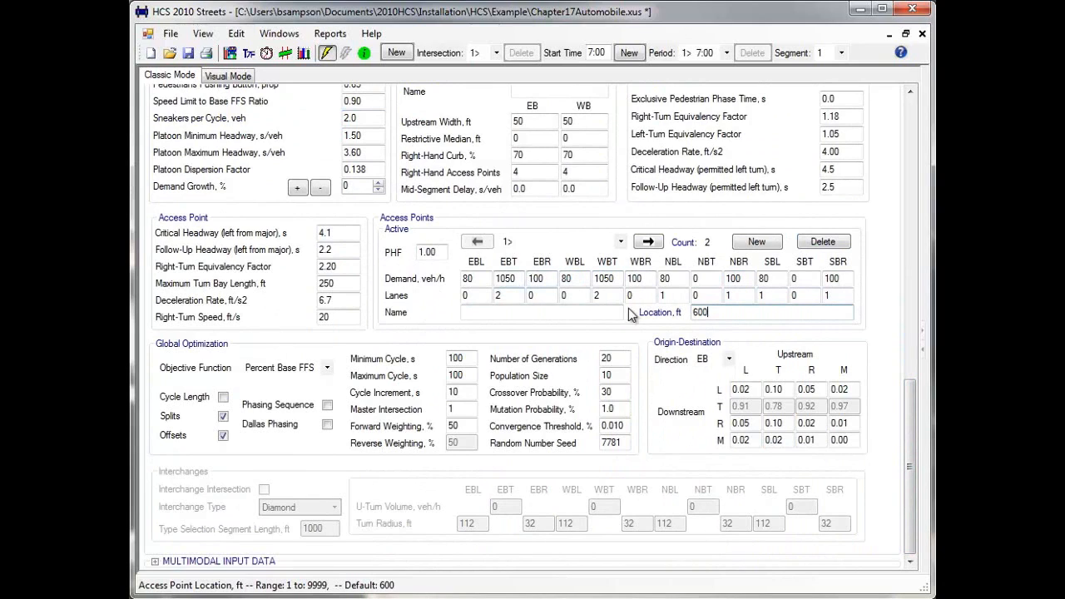
double_click(733, 311)
left_click(621, 243)
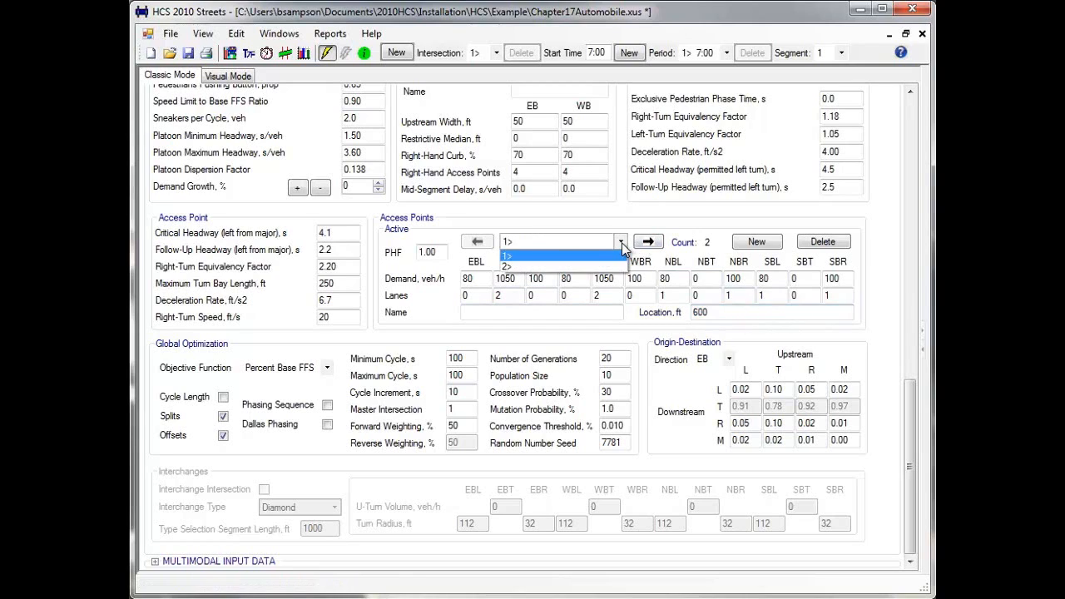
left_click(621, 246)
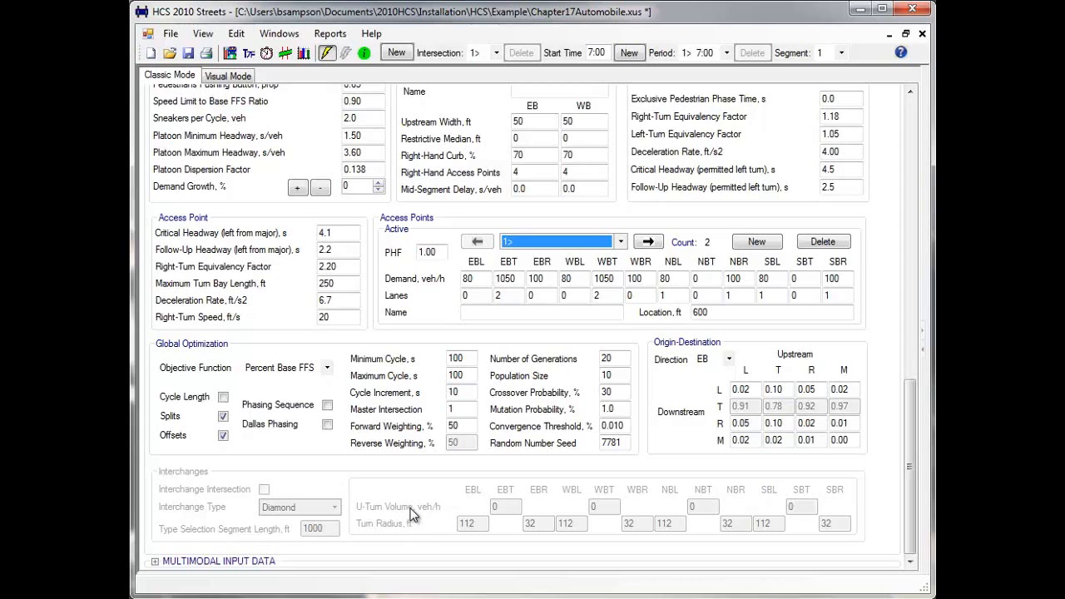
Expand Multimodal Input Data, look through its mode sections, and switch Hide Results for Transit Mode - Streets on and off again
left_click(155, 563)
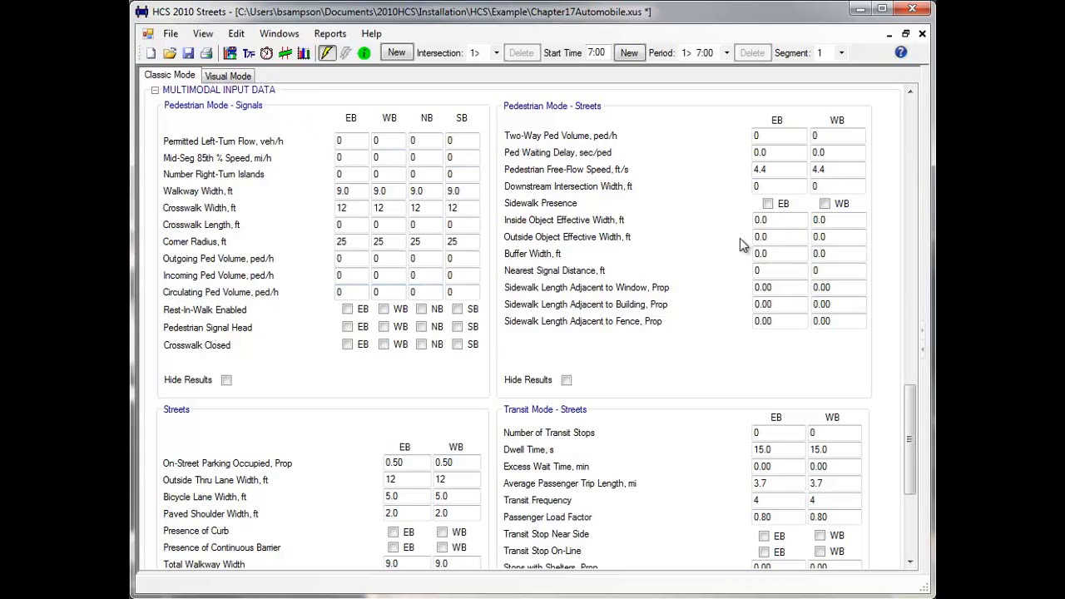
left_click_drag(909, 418, 908, 476)
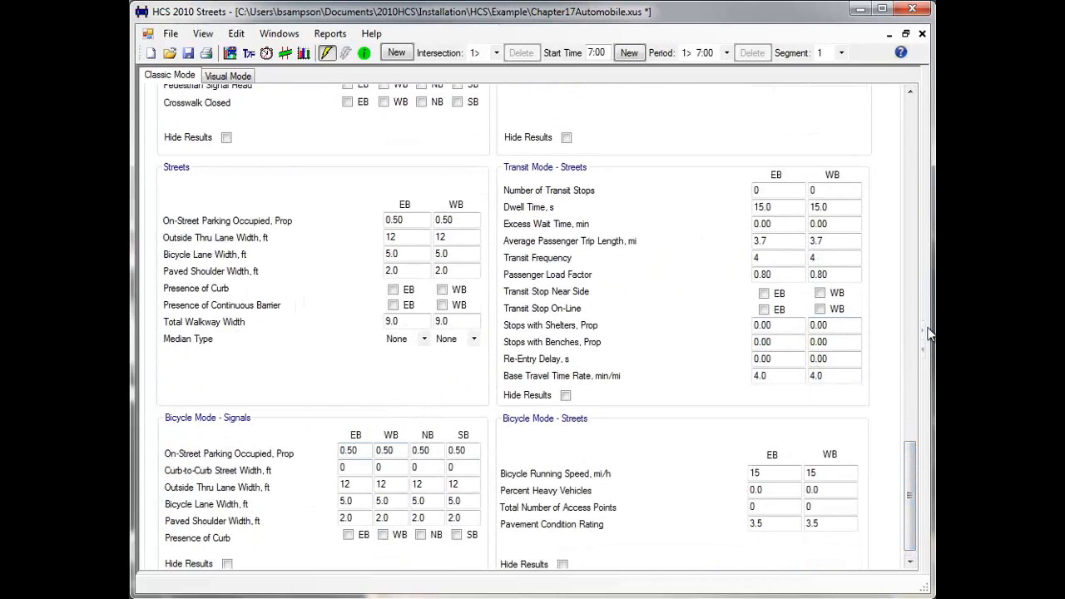
left_click(910, 93)
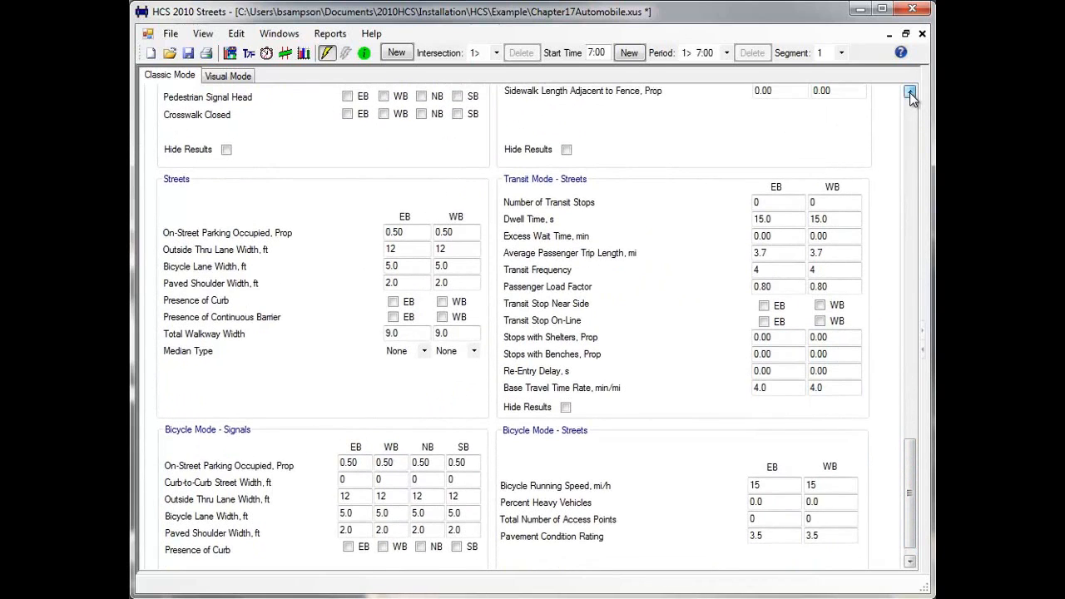
left_click_drag(910, 92, 909, 92)
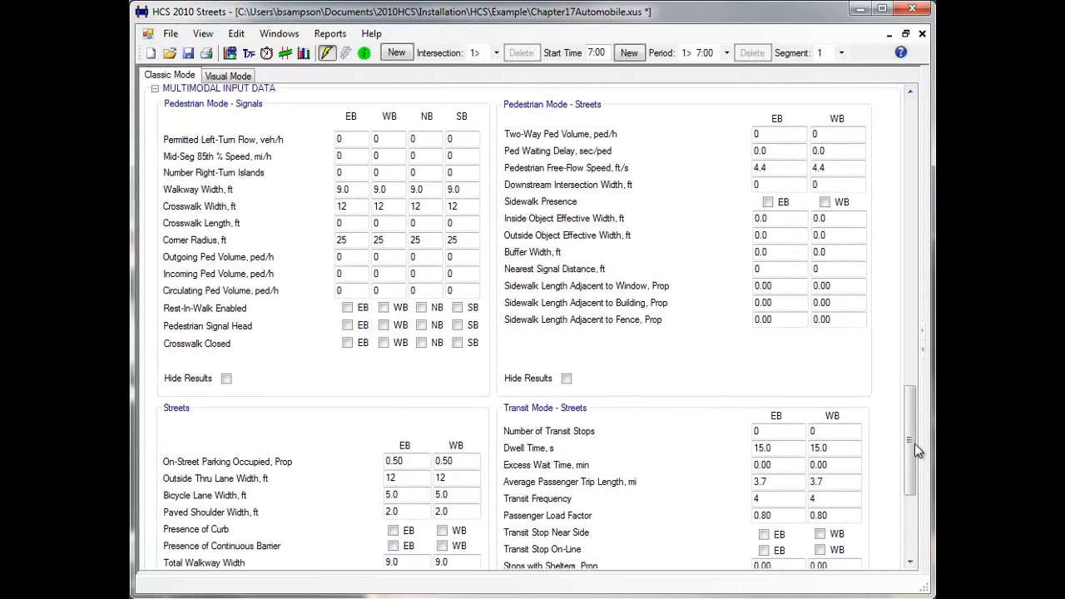
left_click(916, 526)
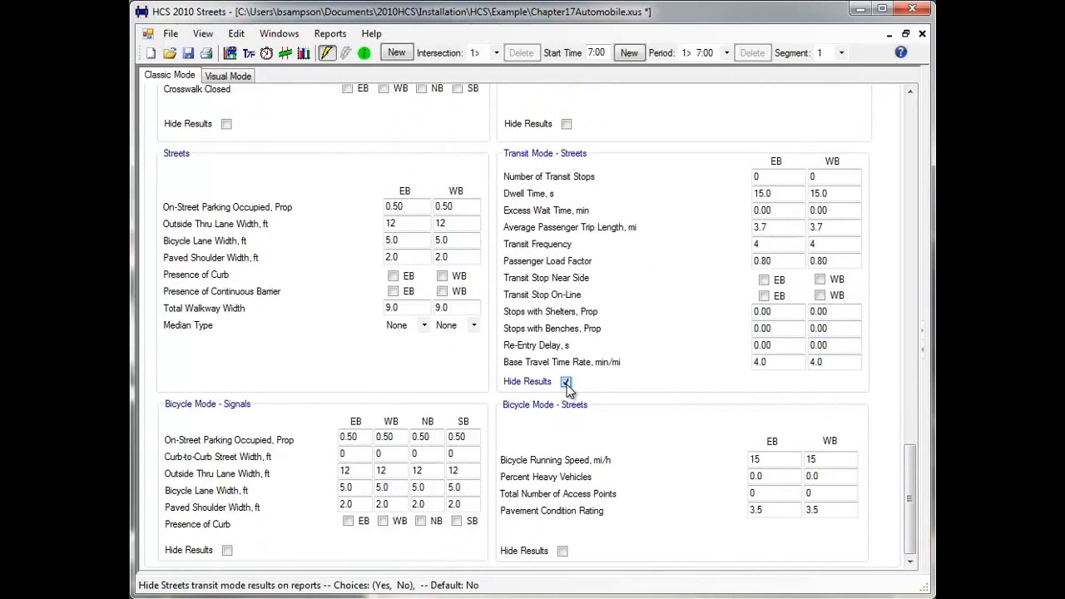
left_click(567, 386)
Collapse the Multimodal Input Data and Detailed Input Data sections, returning to the primary inputs
left_click(914, 129)
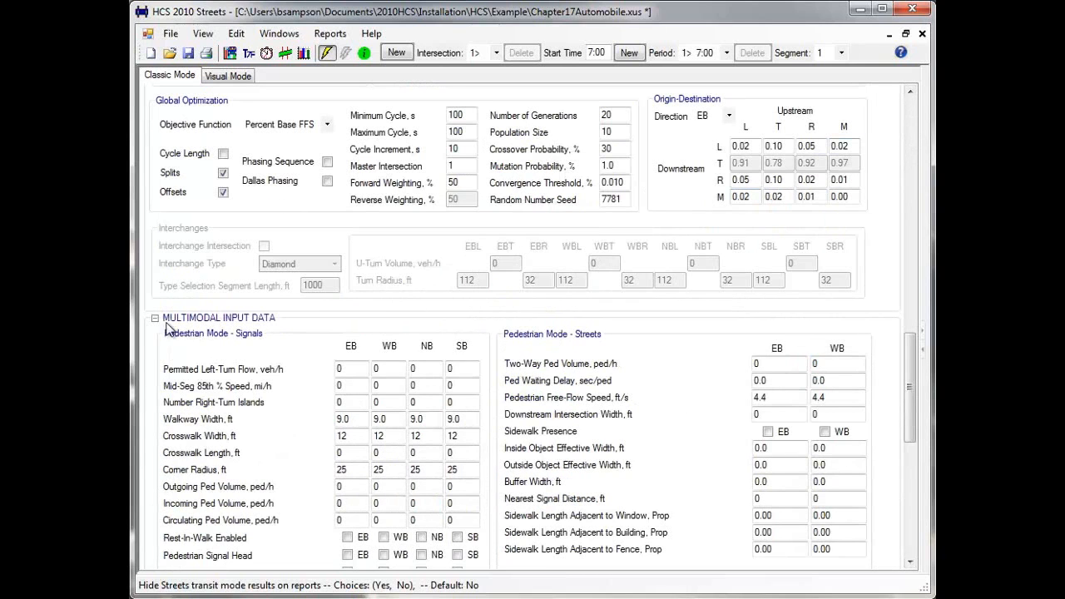
left_click(155, 318)
left_click(911, 140)
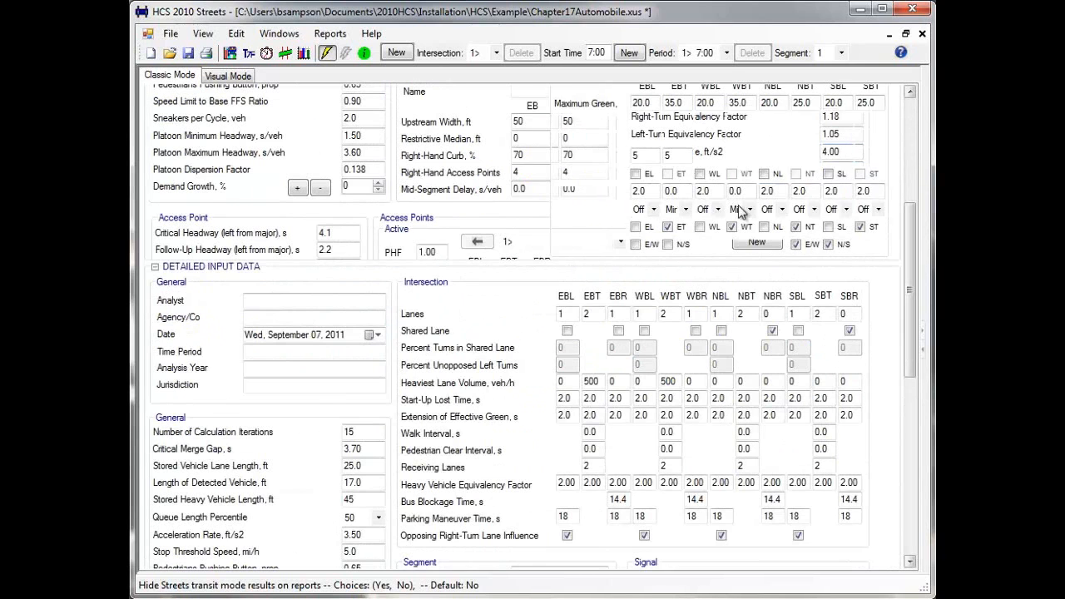
left_click(156, 269)
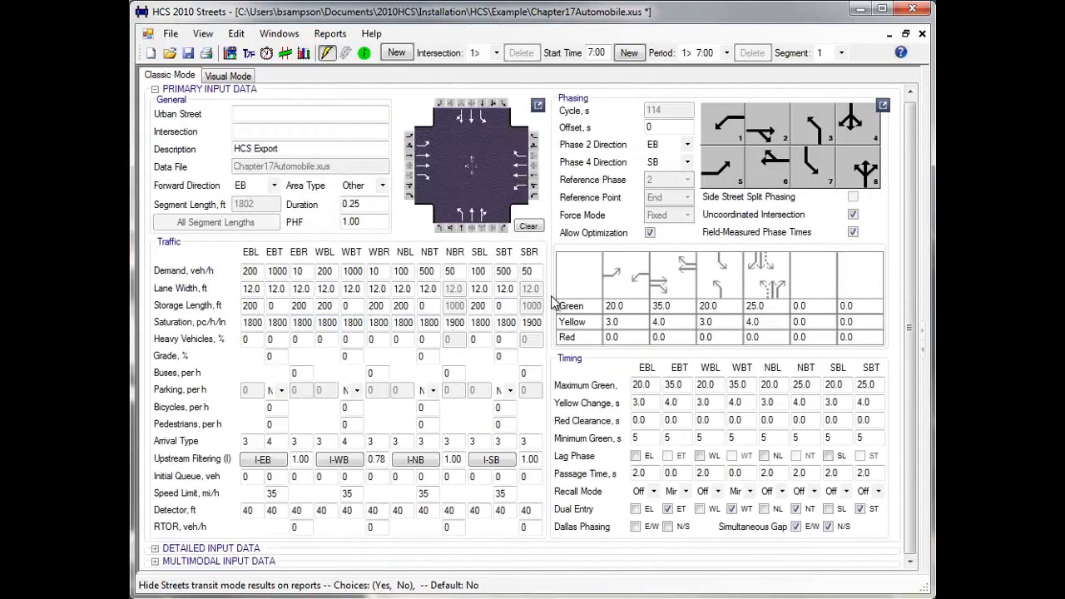
Open the Results Report, close it, and reopen it beside the input data
left_click(330, 33)
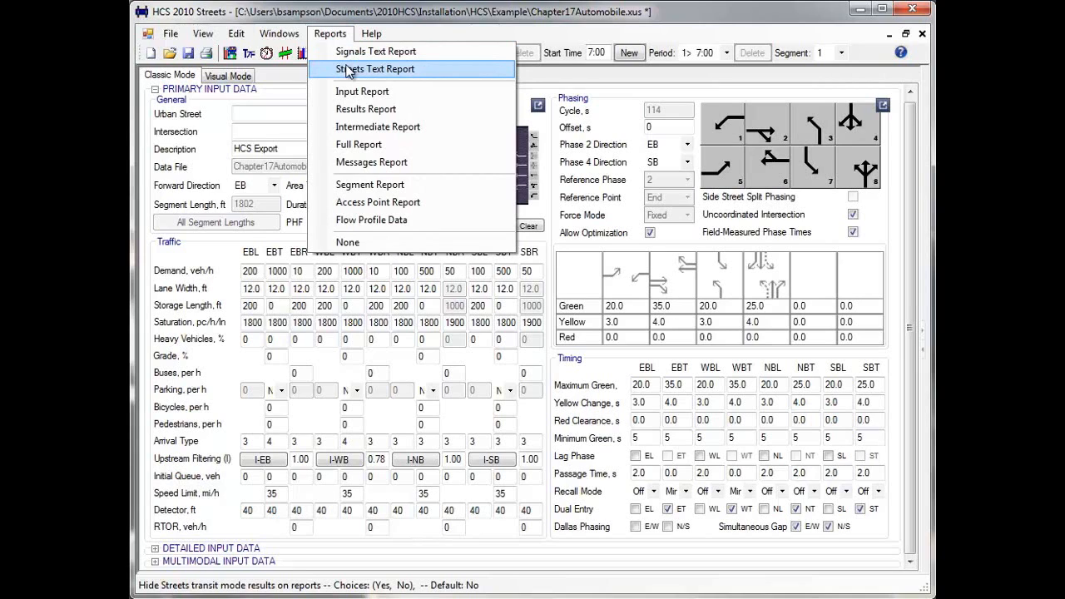
left_click(358, 110)
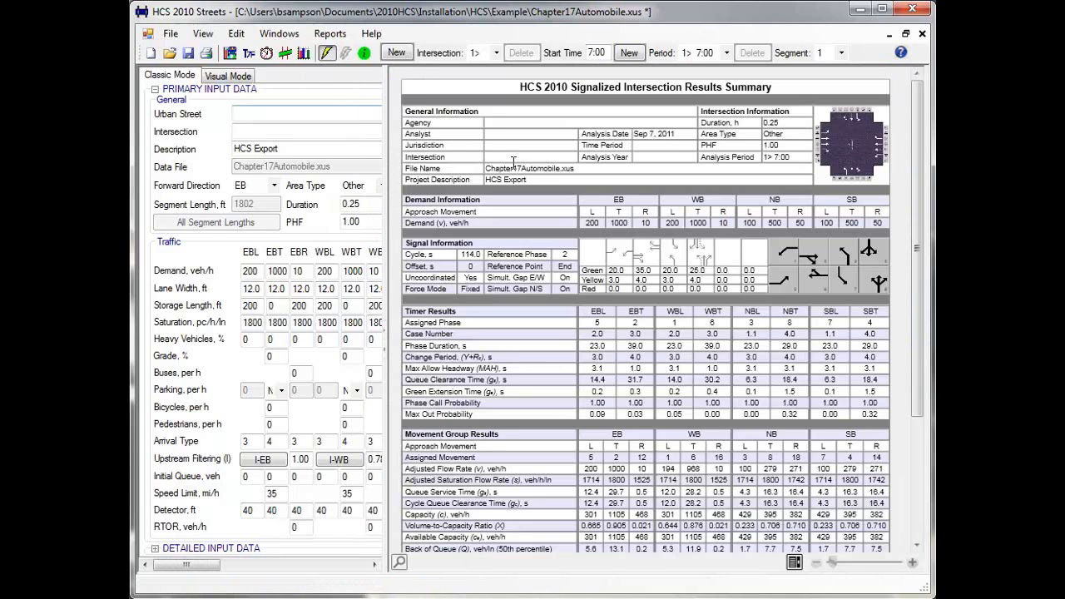
key("Escape")
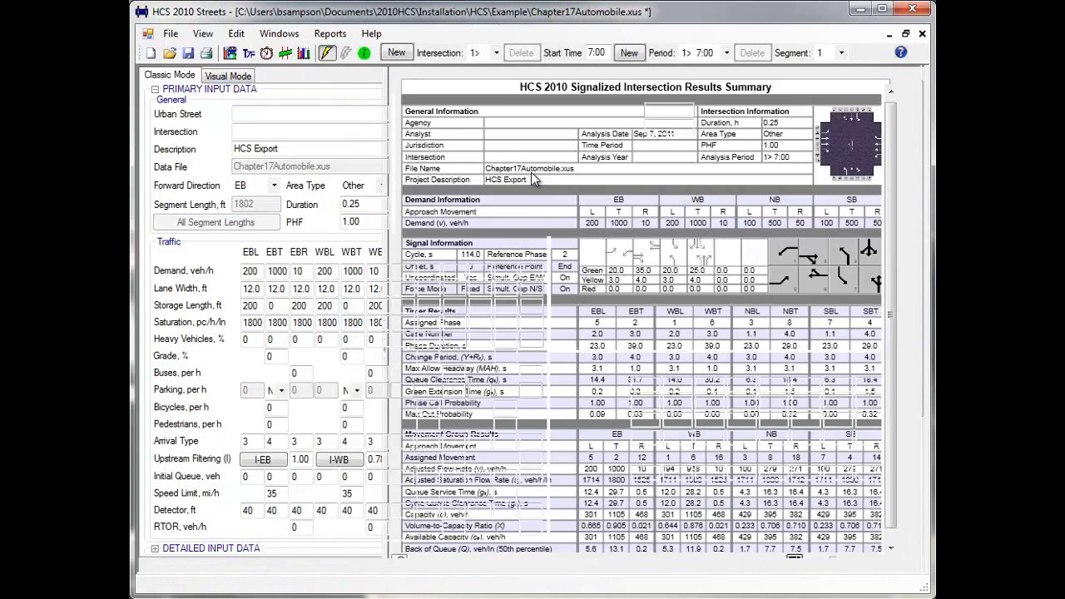
key("F9")
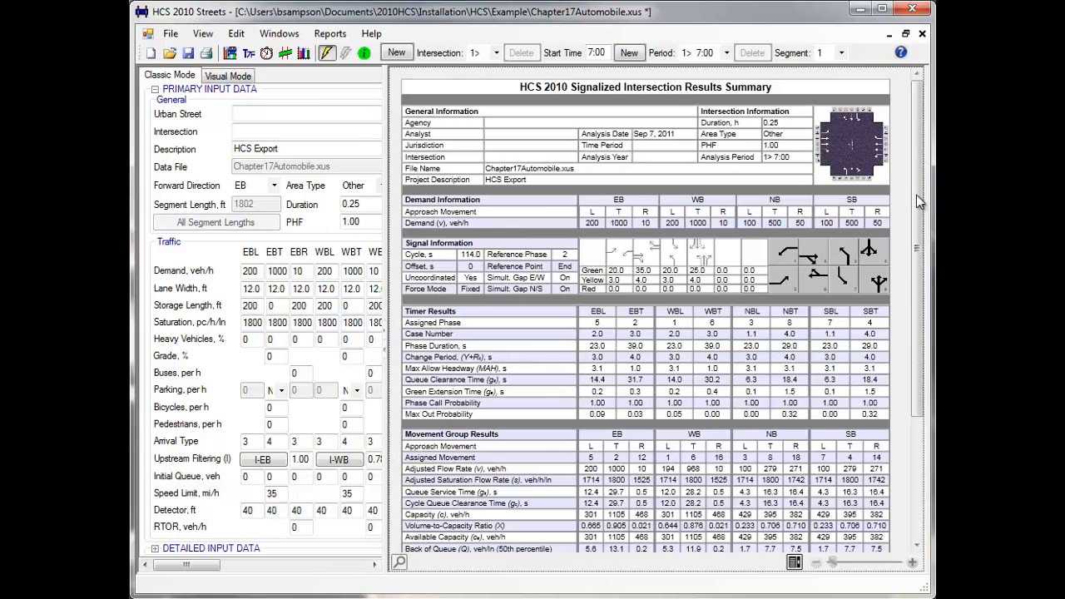
Examine the saturation flow, queue service time, capacity, volume-to-capacity ratio and back of queue rows in the Movement Group Results
left_click_drag(919, 193, 919, 318)
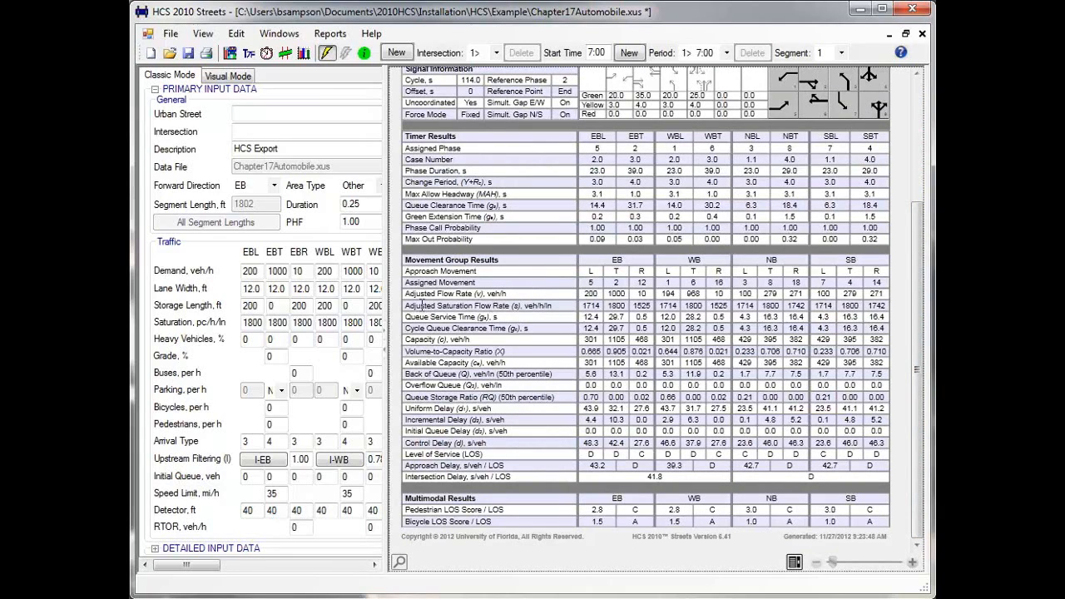
left_click_drag(408, 306, 541, 318)
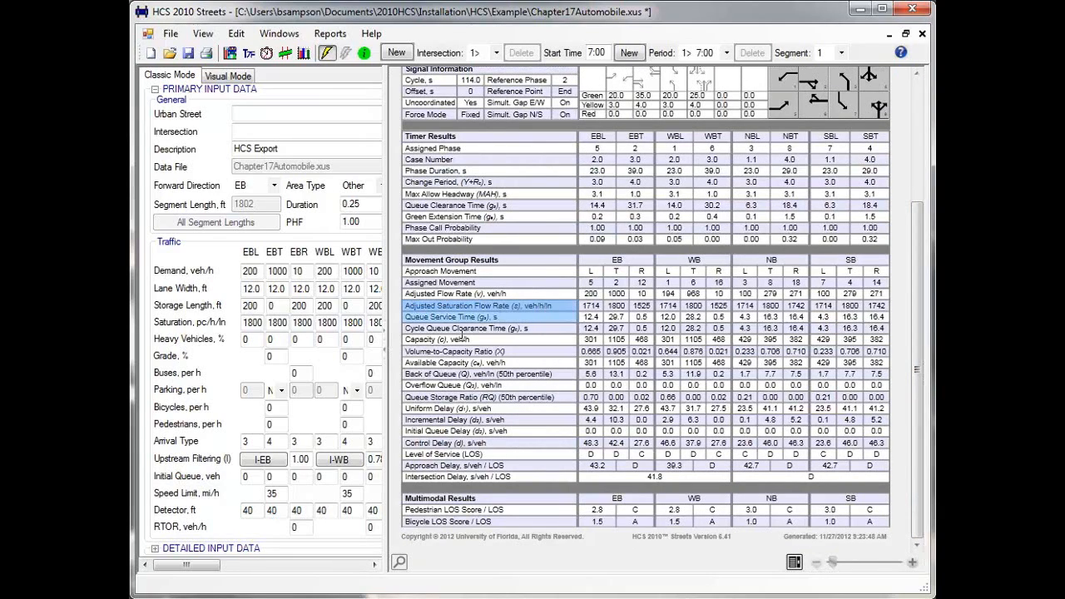
left_click_drag(408, 340, 484, 341)
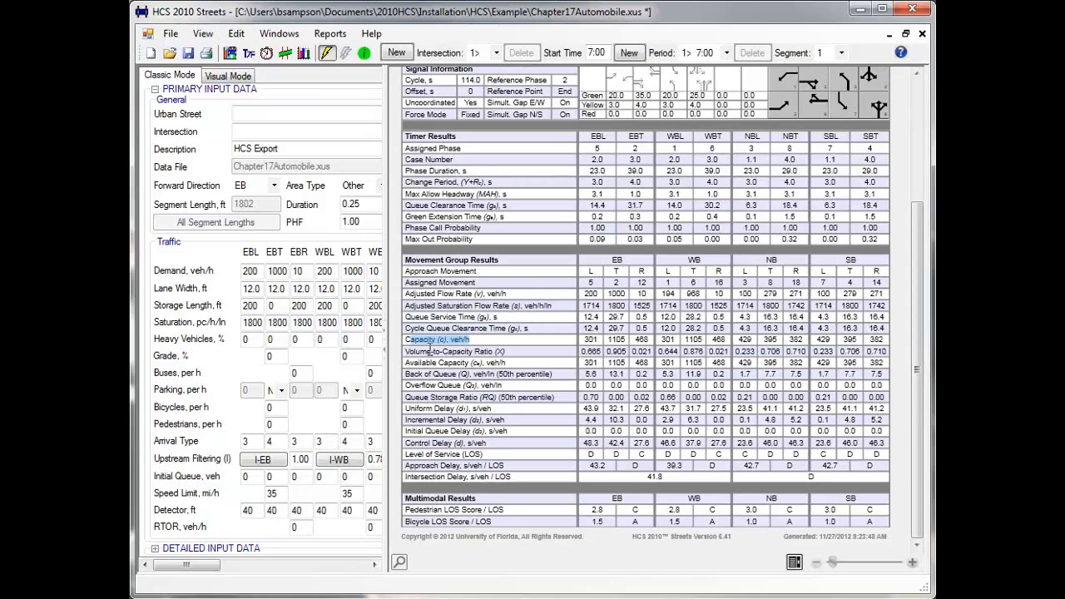
left_click_drag(407, 351, 512, 352)
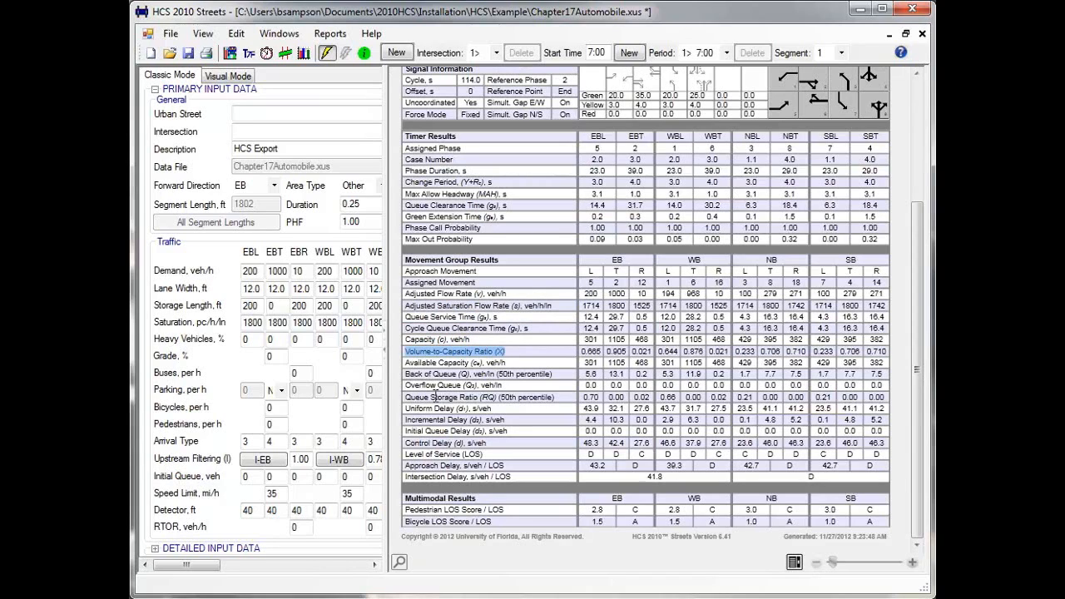
left_click_drag(406, 374, 557, 377)
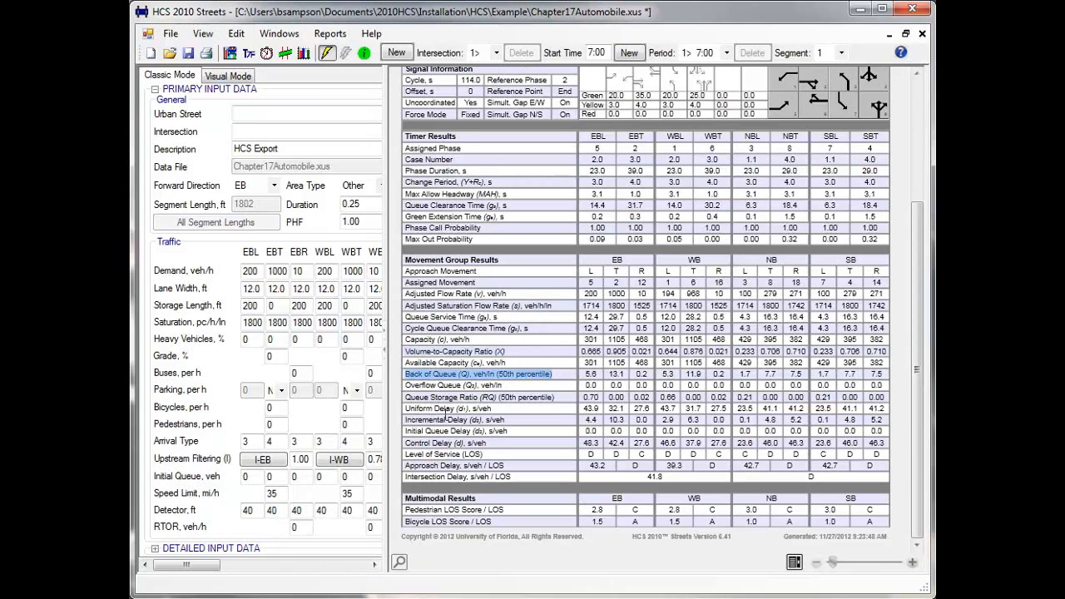
Examine the delay components, control delay, level of service, approach and intersection delay rows, and the pedestrian and bicycle LOS scores
left_click_drag(408, 409, 502, 412)
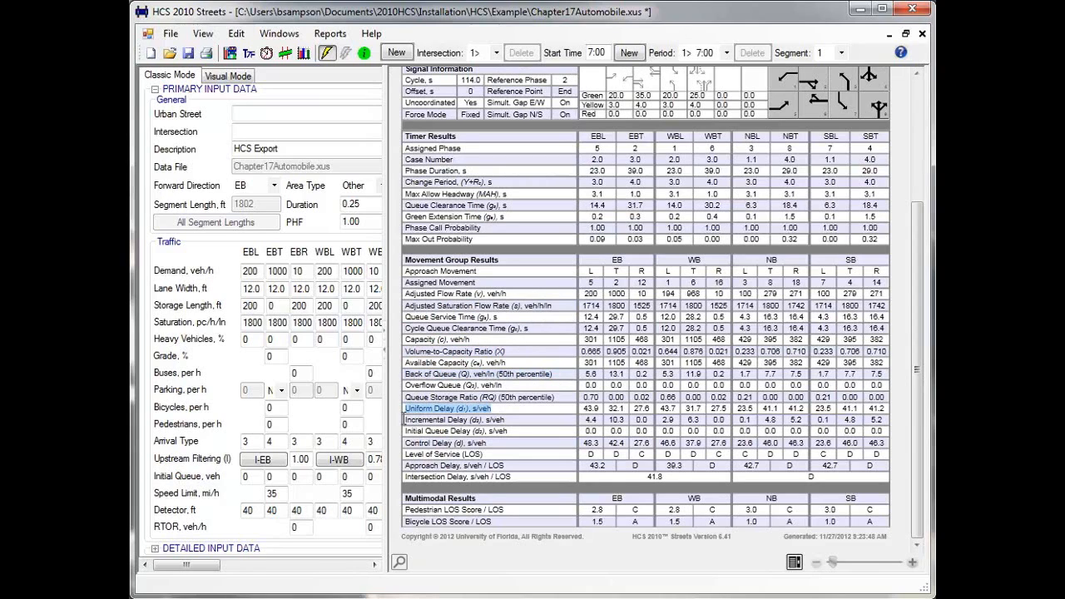
left_click_drag(408, 420, 502, 422)
left_click_drag(406, 431, 509, 432)
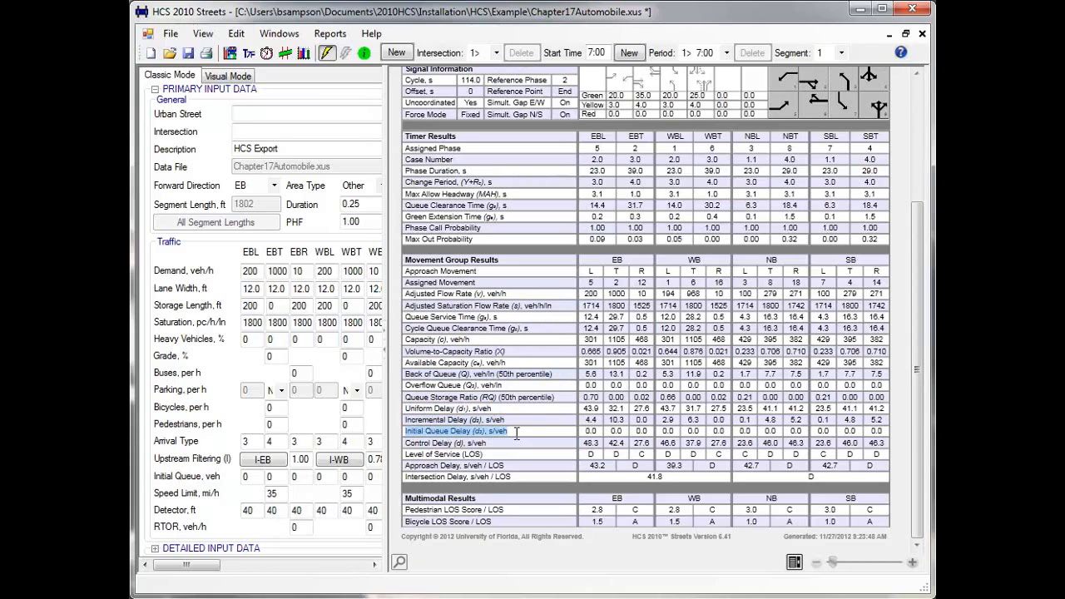
left_click_drag(407, 443, 493, 445)
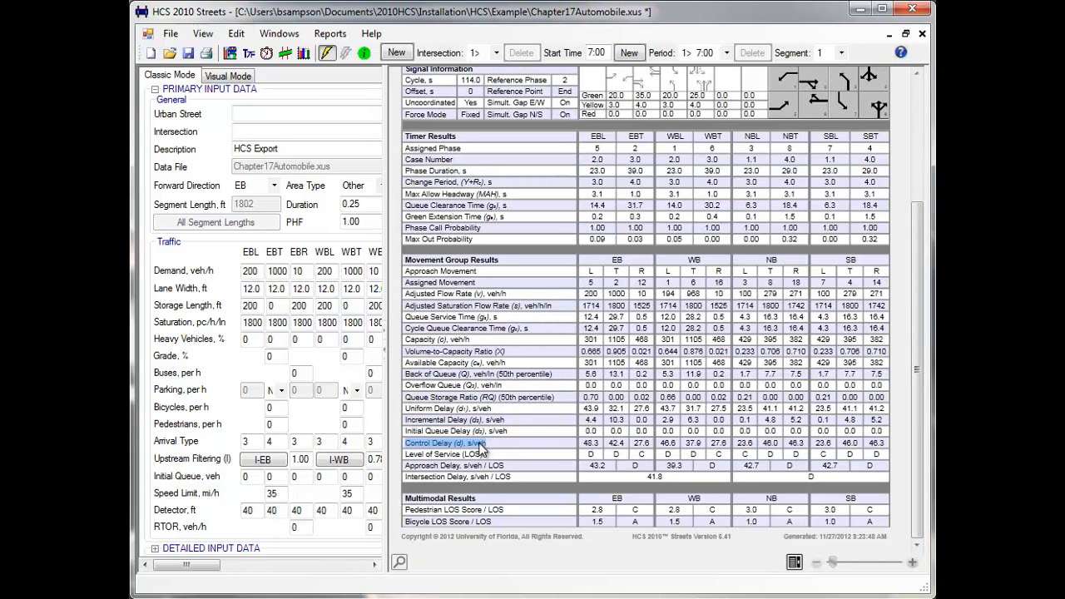
left_click_drag(408, 454, 486, 455)
left_click_drag(406, 466, 503, 460)
left_click_drag(406, 477, 626, 477)
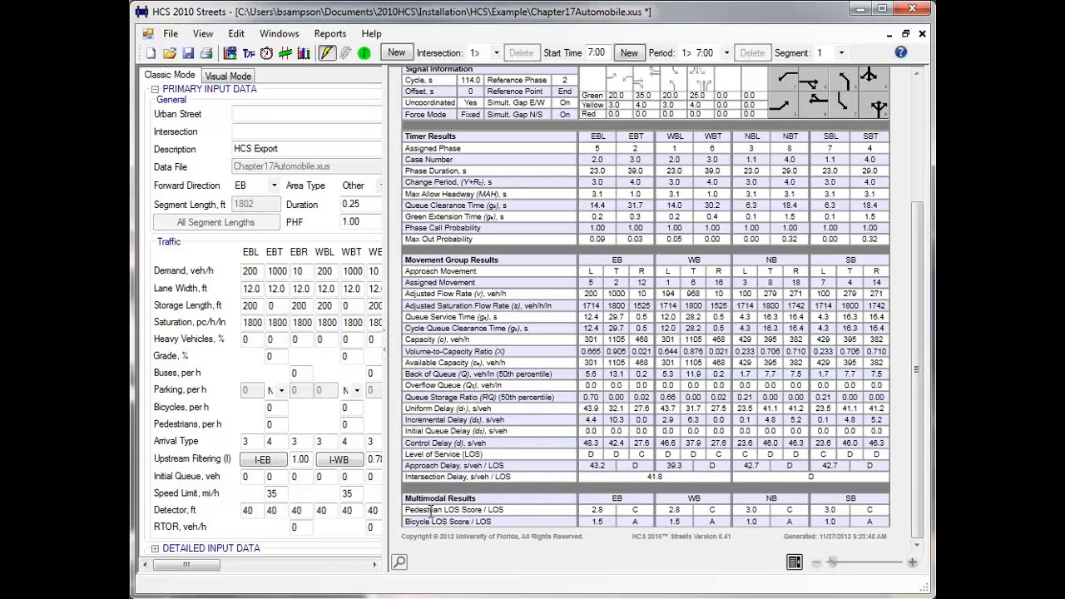
left_click_drag(416, 510, 487, 517)
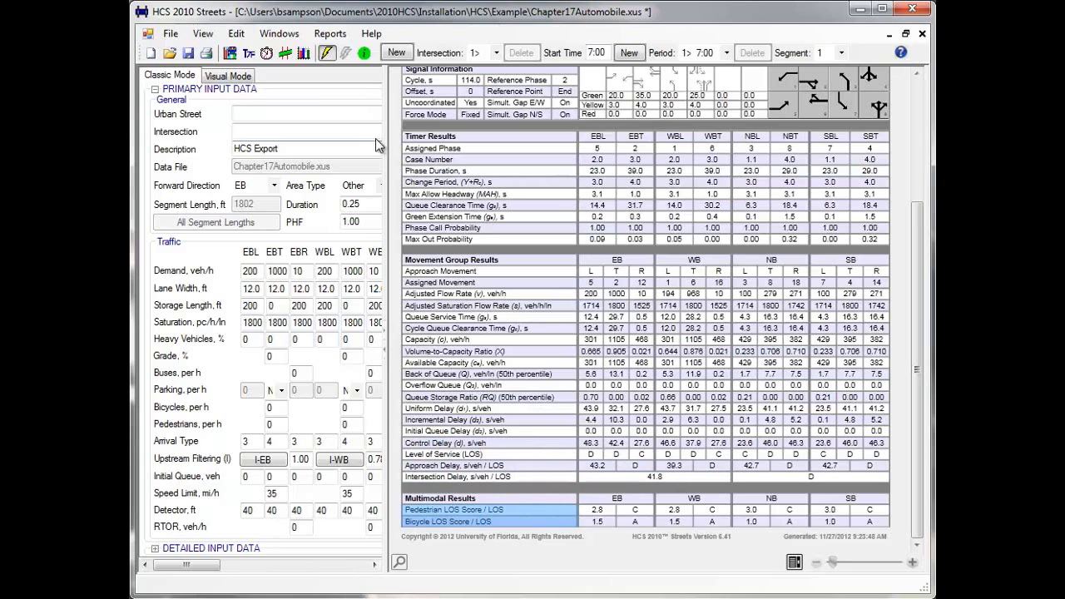
Open the Full Report and look through its input data and results summary down to the Intermediate Values
left_click(330, 33)
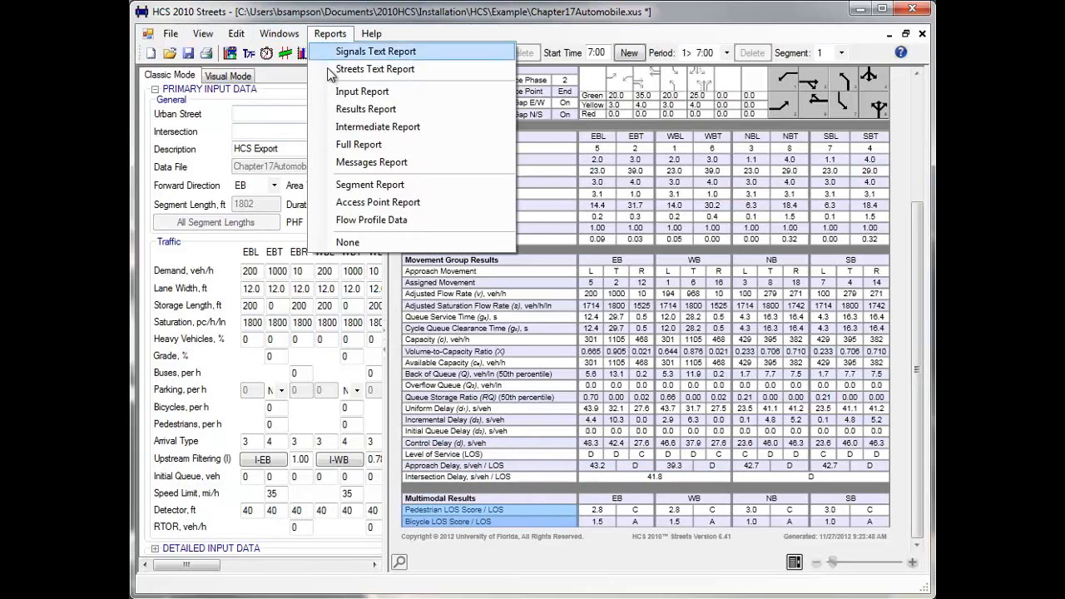
left_click(344, 145)
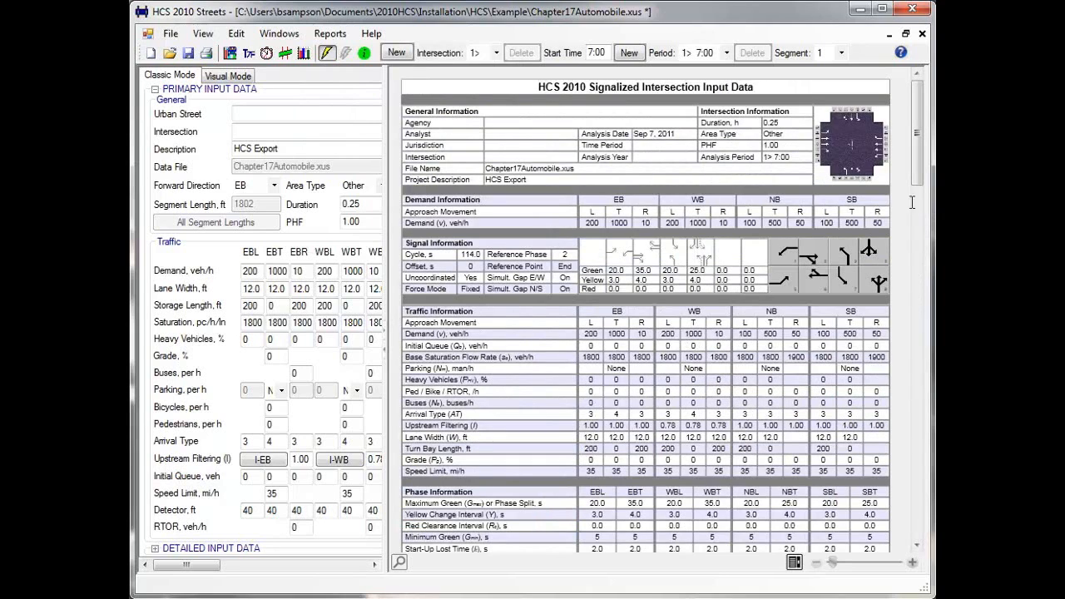
left_click_drag(705, 87, 729, 86)
left_click_drag(916, 144, 917, 226)
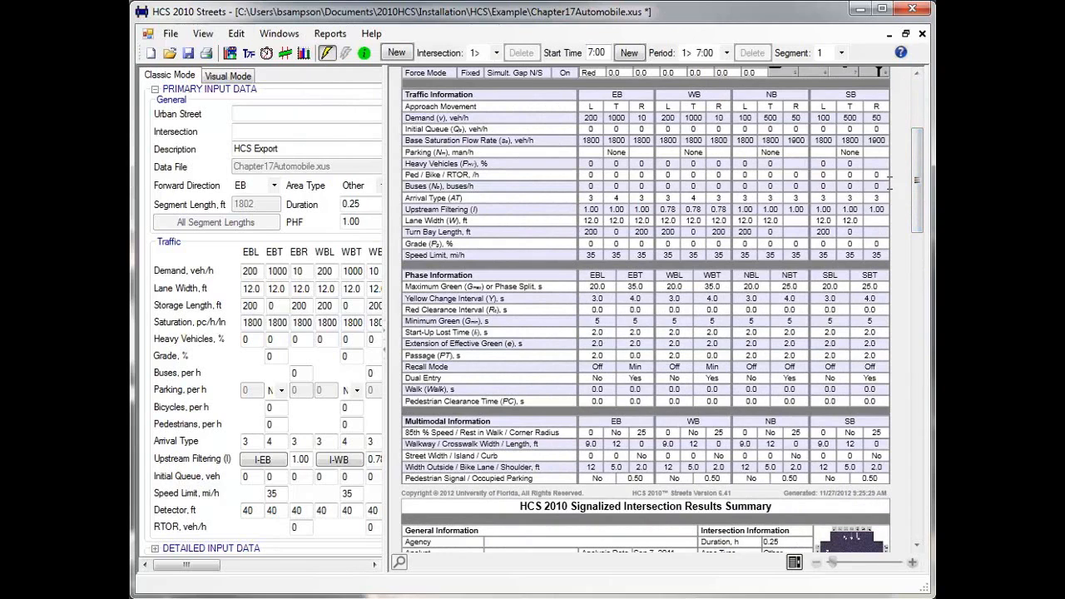
left_click(919, 415)
left_click_drag(919, 308, 920, 290)
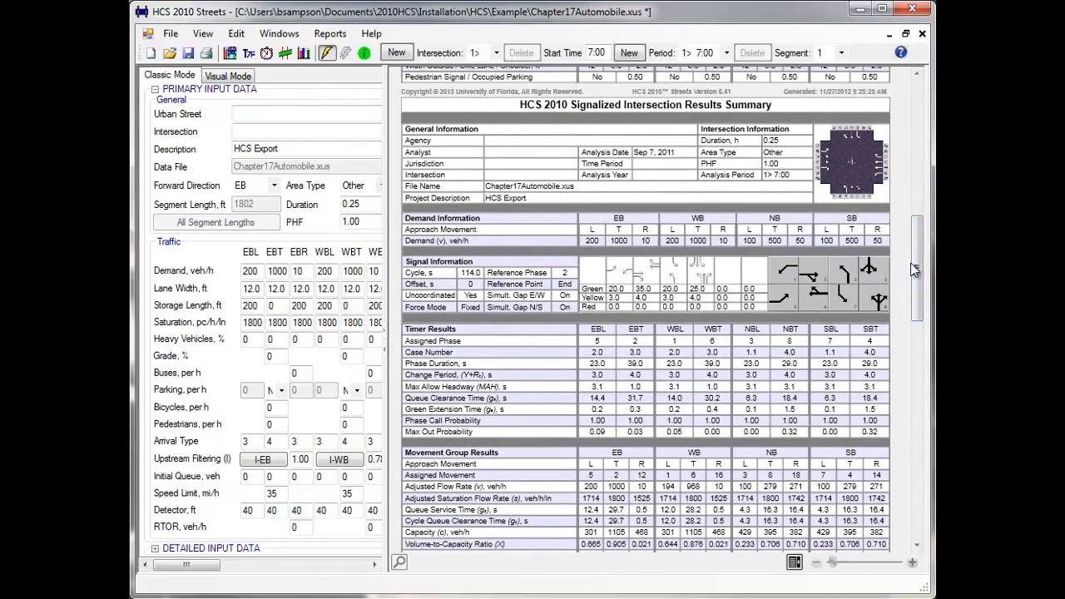
left_click_drag(914, 265, 911, 413)
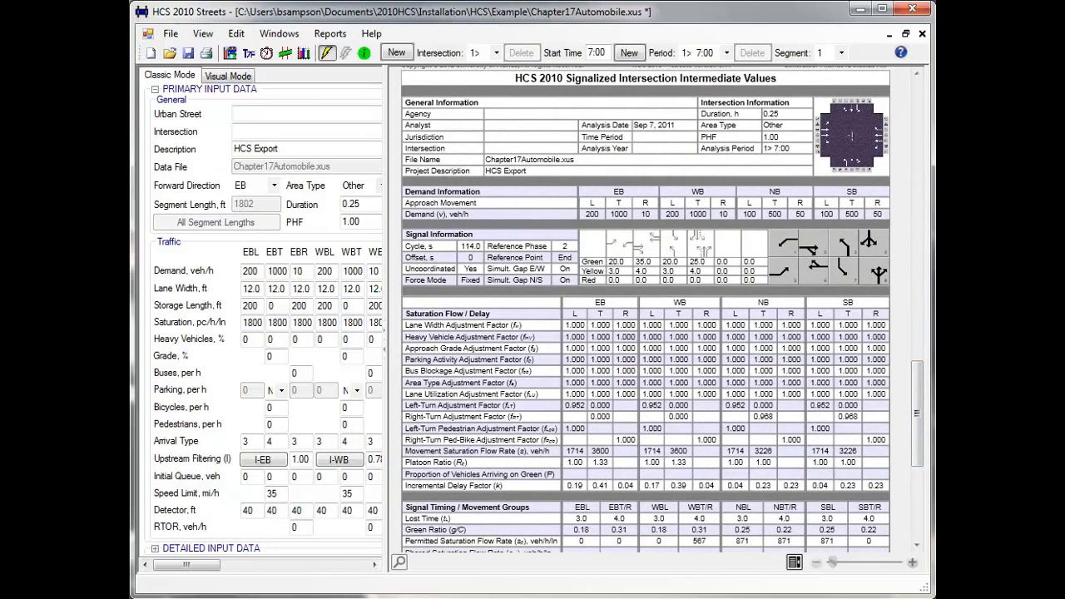
Examine the saturation flow adjustment factors, signal timing and multimodal intermediate values, down to the Messages and Comments sections
left_click_drag(921, 397, 918, 446)
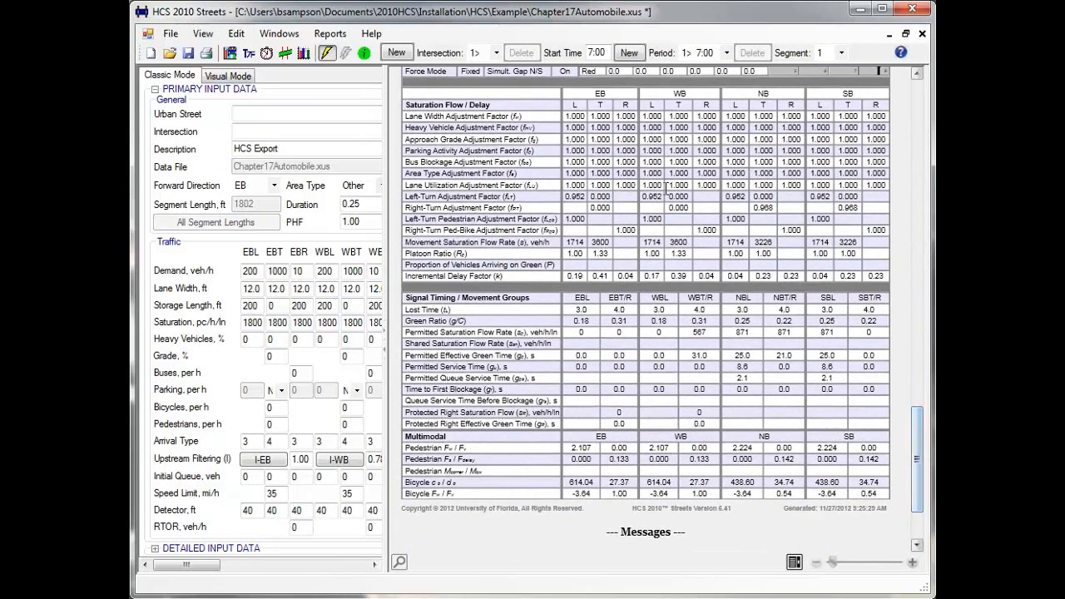
left_click_drag(407, 118, 487, 146)
left_click_drag(410, 160, 525, 188)
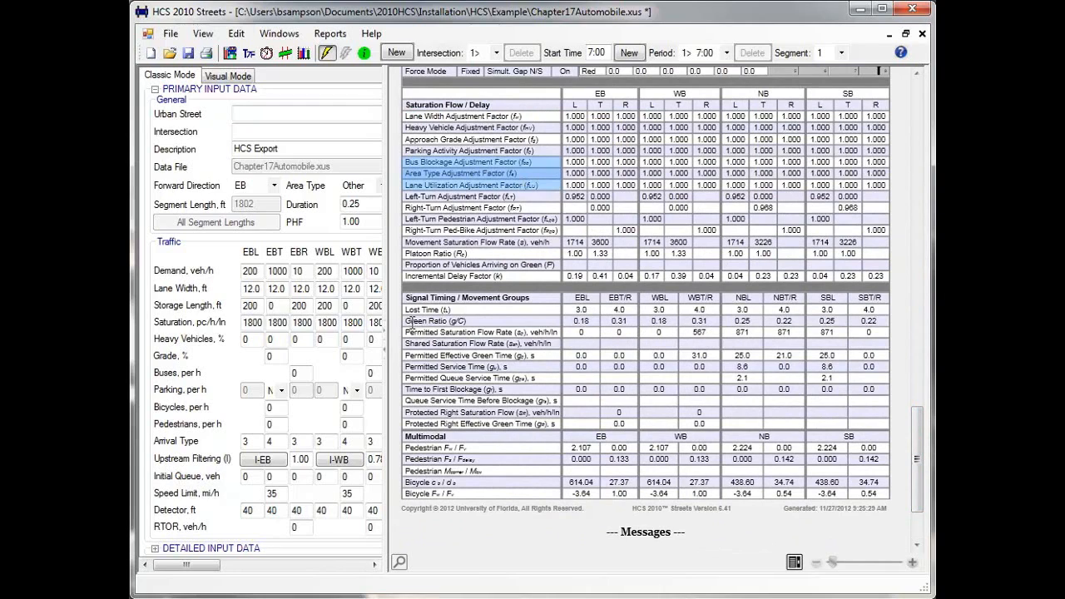
left_click_drag(414, 321, 509, 333)
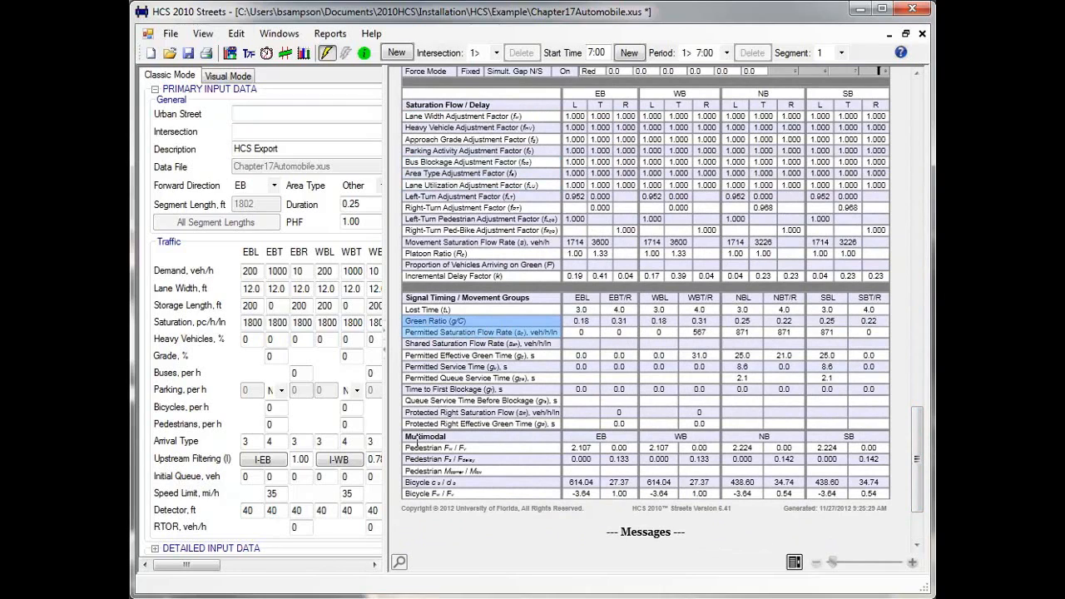
left_click_drag(405, 450, 480, 492)
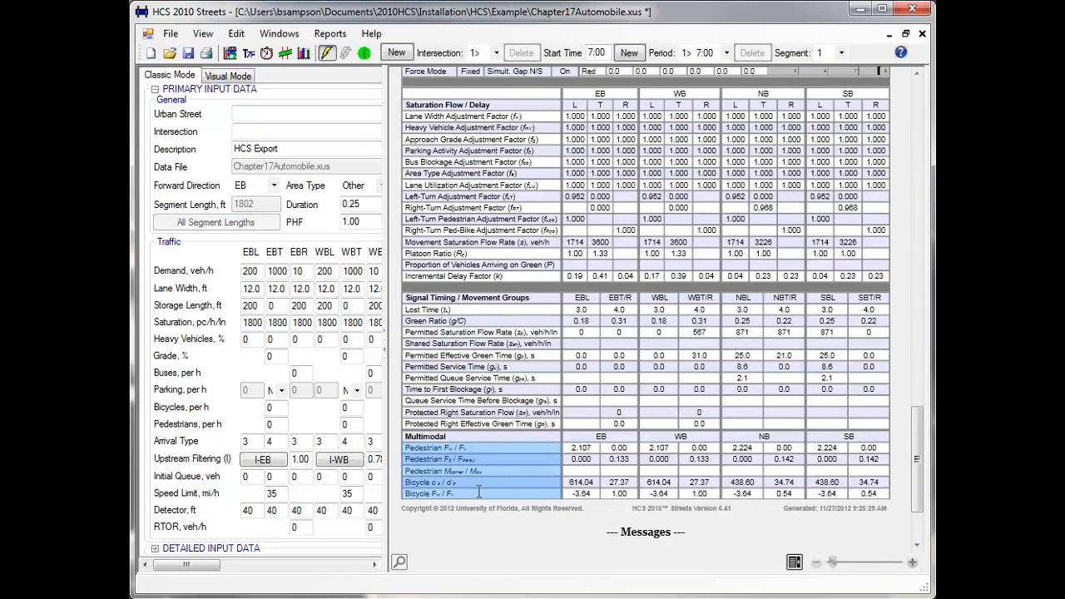
left_click_drag(917, 464, 912, 532)
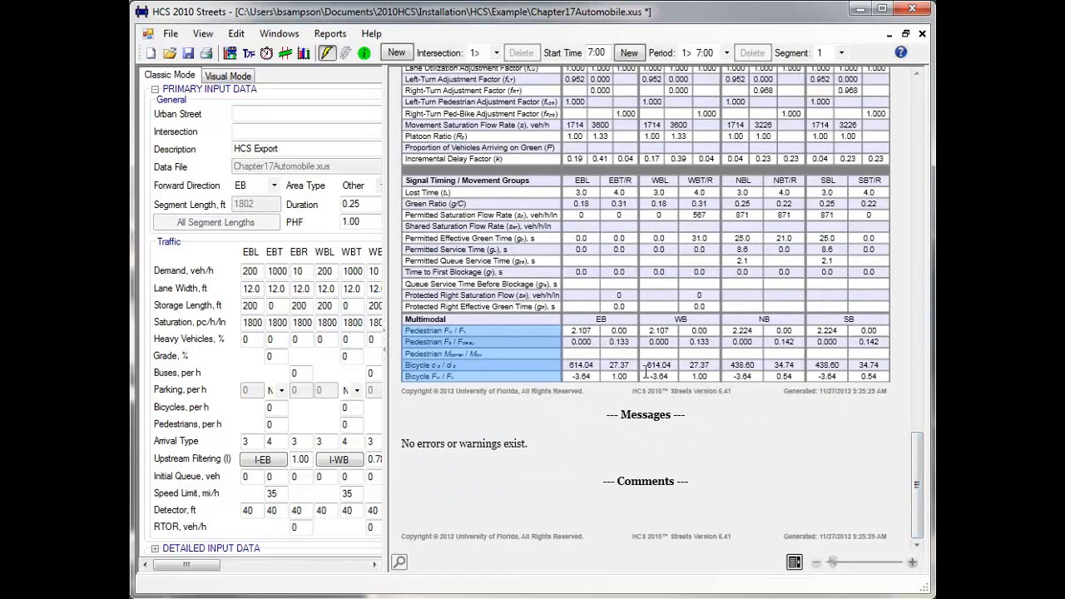
left_click(637, 360)
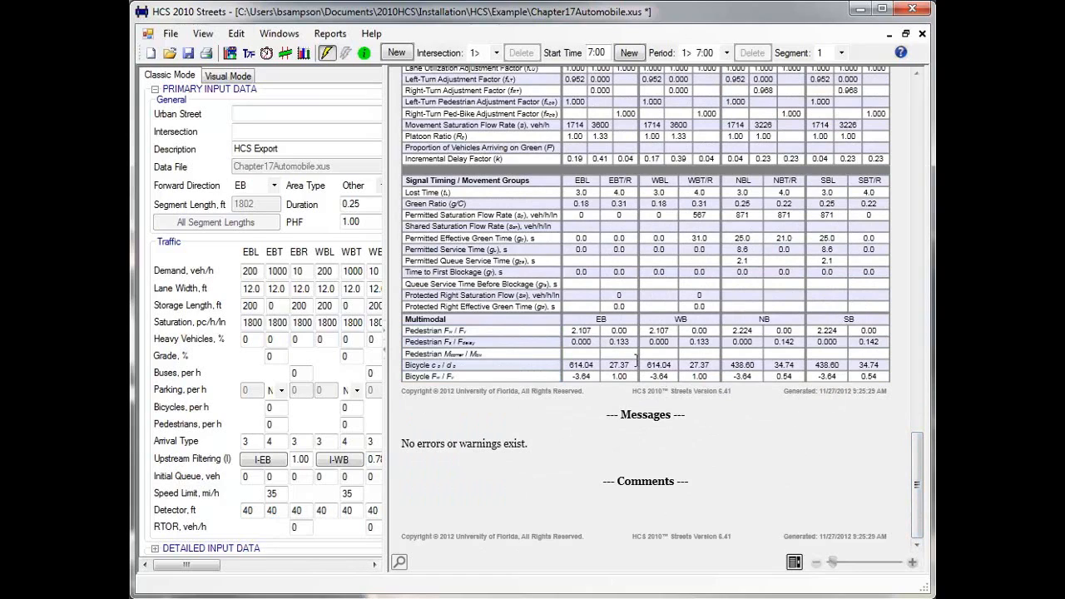
Add the comment "Bus stops" in the Information dialog and check it in the report's Comments section
left_click(347, 52)
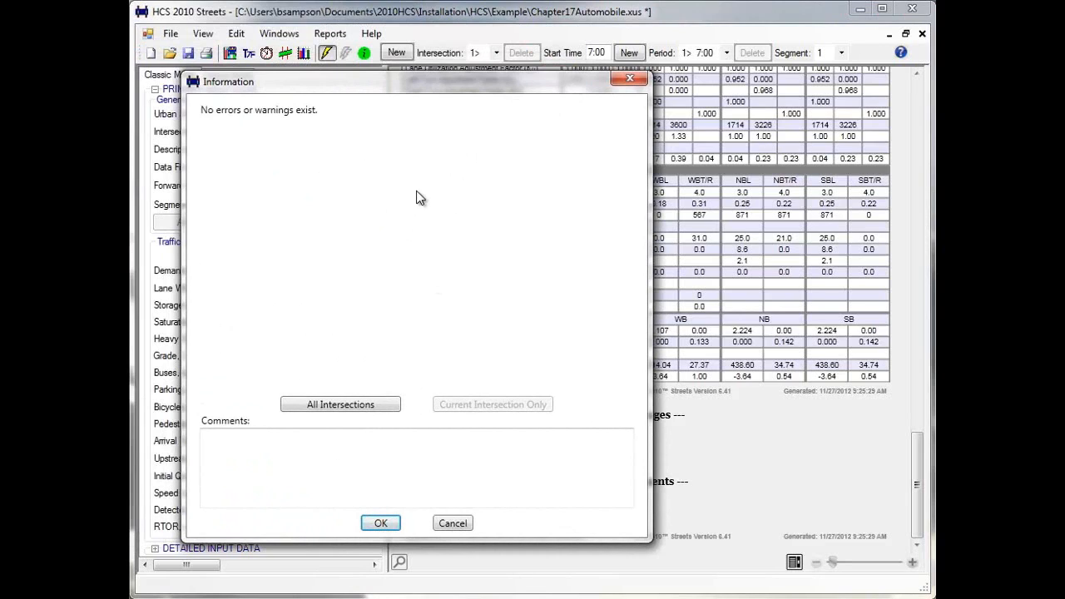
left_click(268, 466)
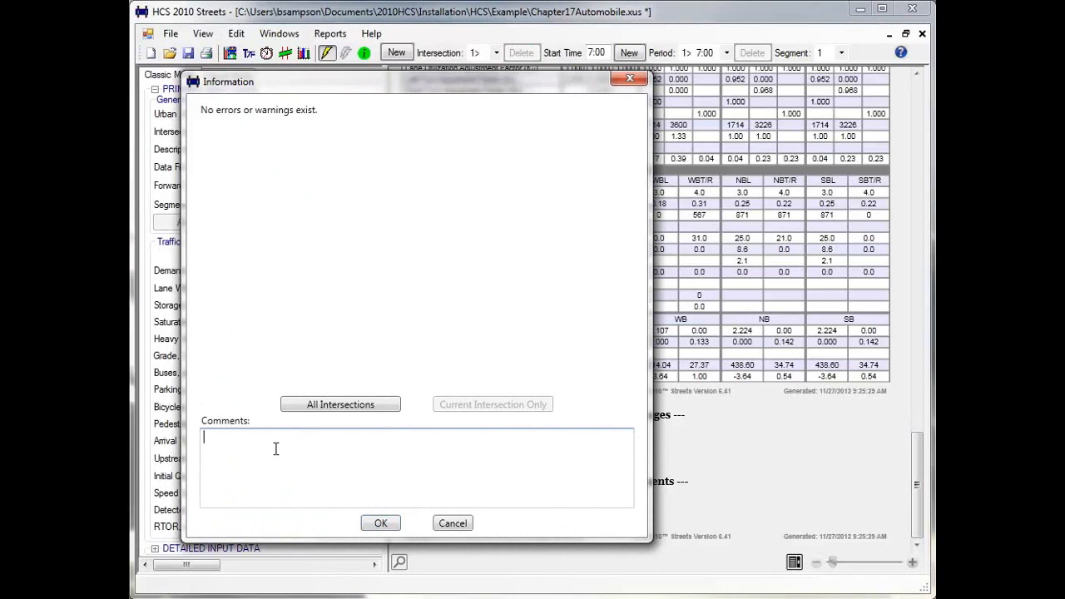
type("Bus stops")
left_click(388, 524)
left_click_drag(400, 509, 455, 509)
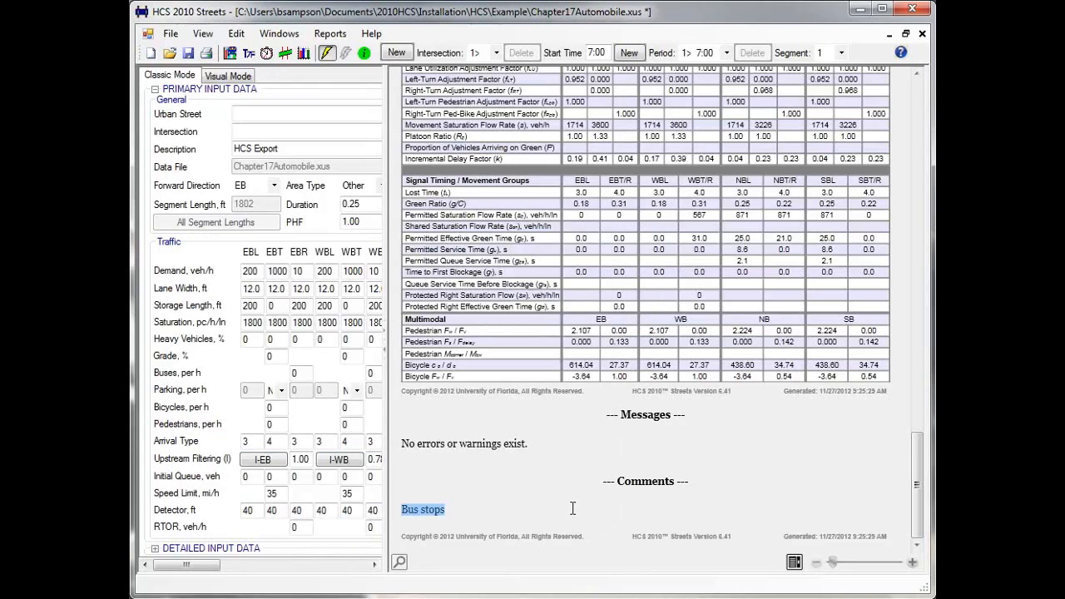
Open the Segment Report and examine its speed, running time, through delay, percent of base FFS and Level of Service rows
left_click(333, 35)
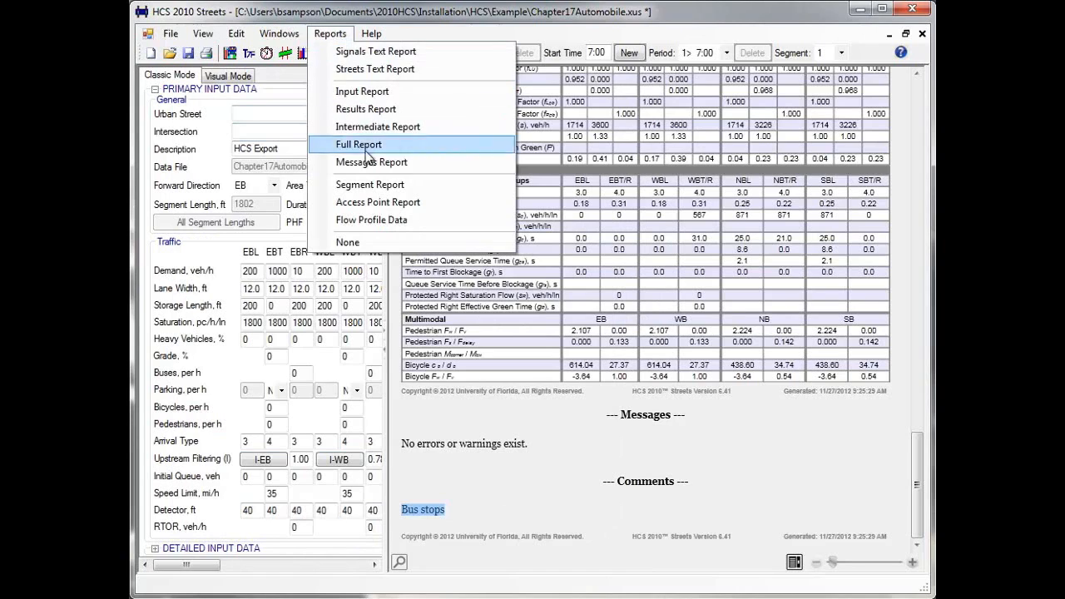
left_click(369, 184)
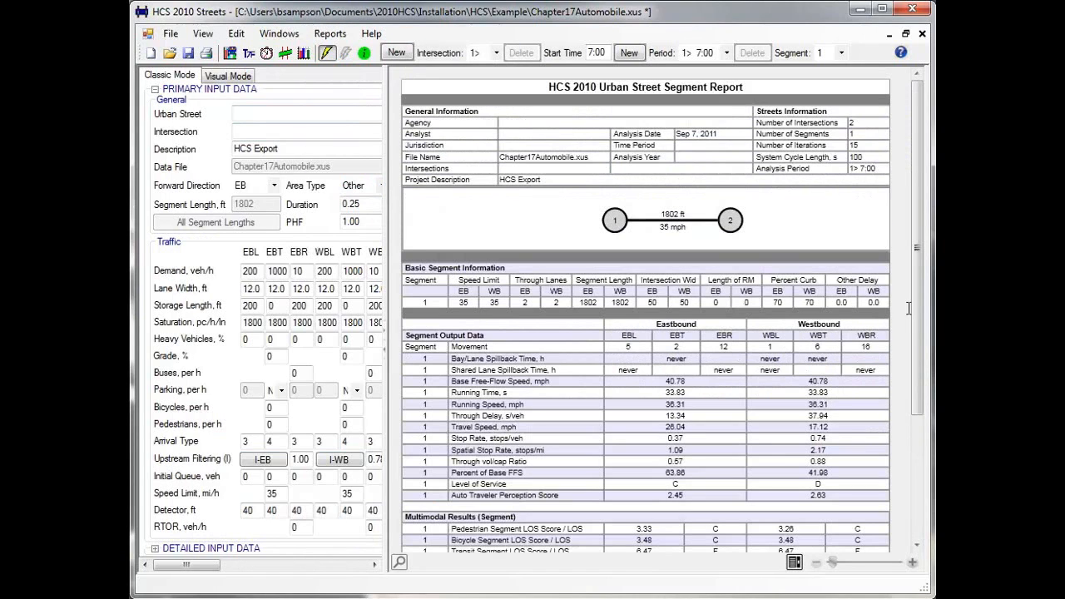
scroll(917, 321, "down", 2)
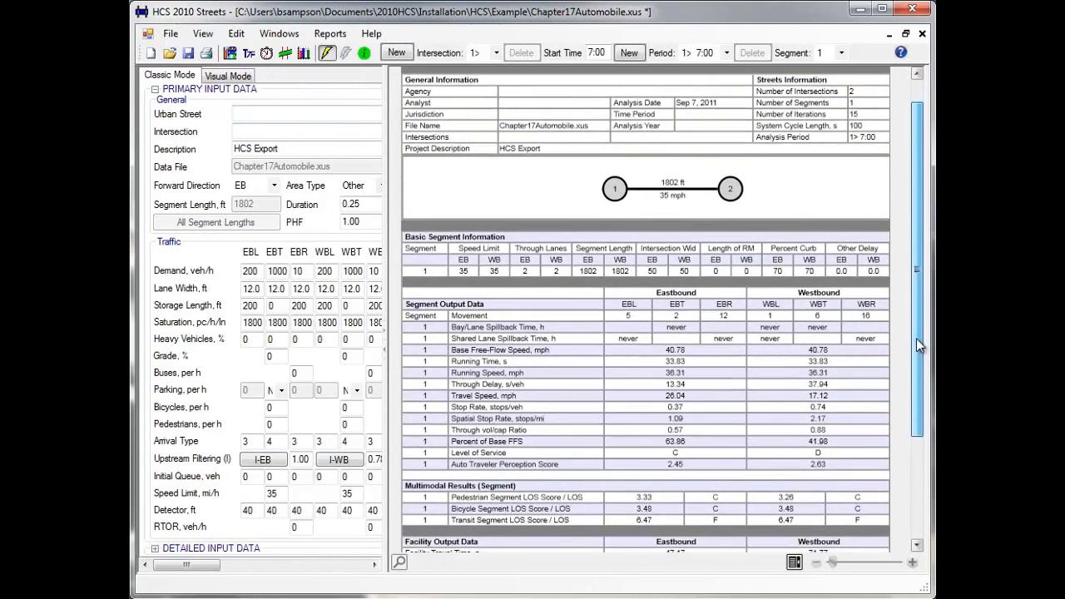
left_click_drag(456, 325, 551, 321)
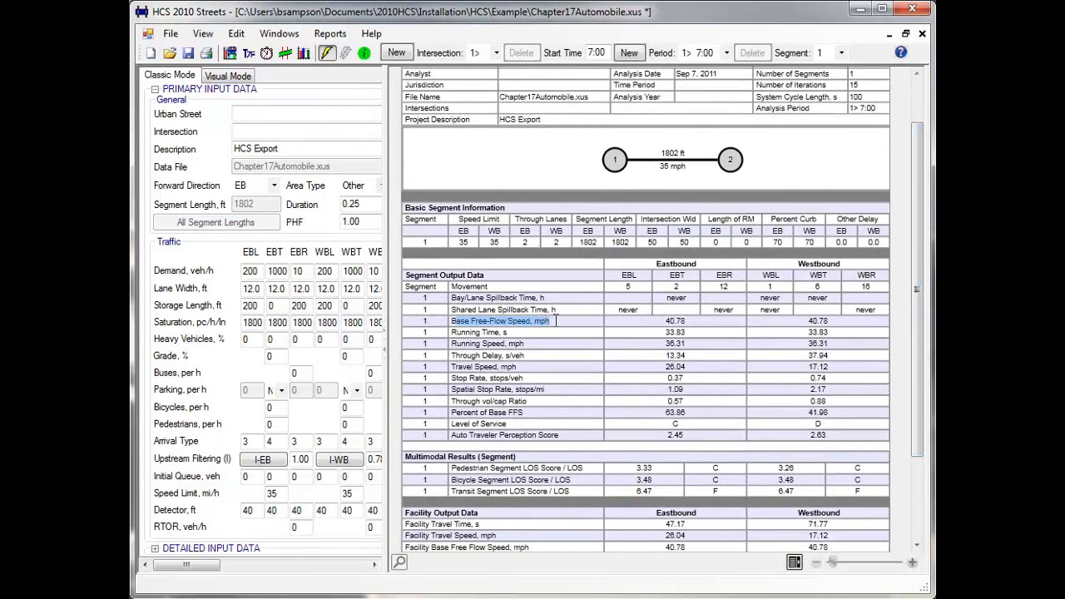
left_click_drag(456, 331, 518, 361)
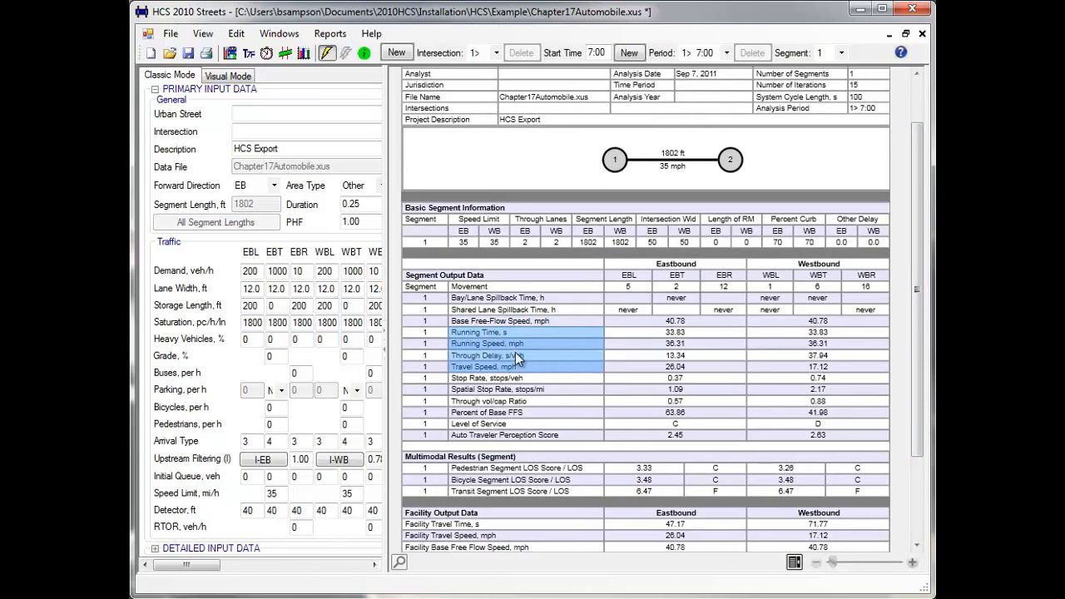
left_click_drag(457, 414, 824, 416)
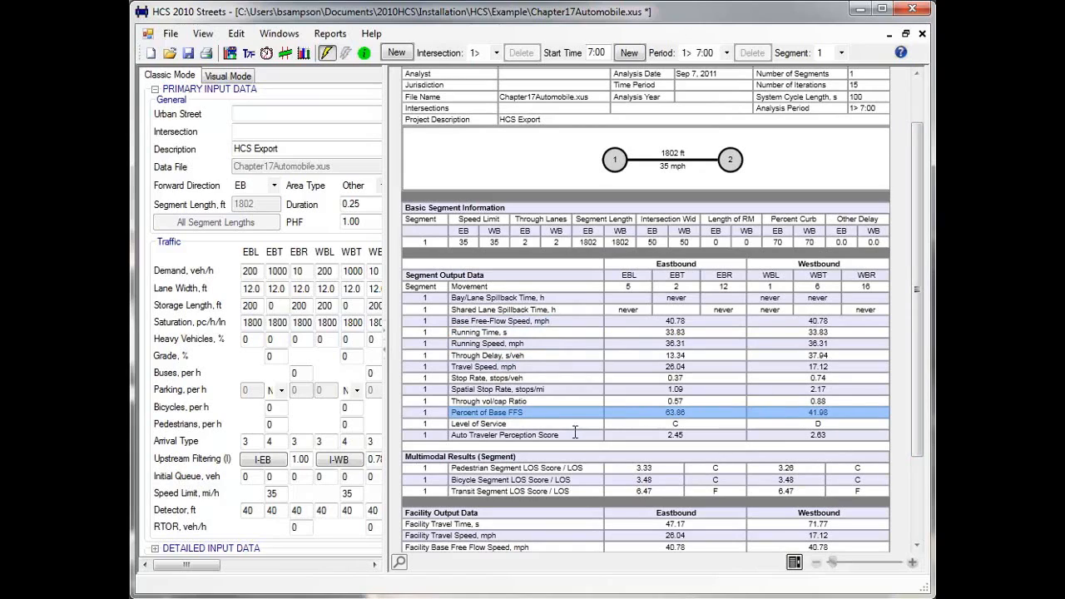
left_click_drag(454, 425, 844, 423)
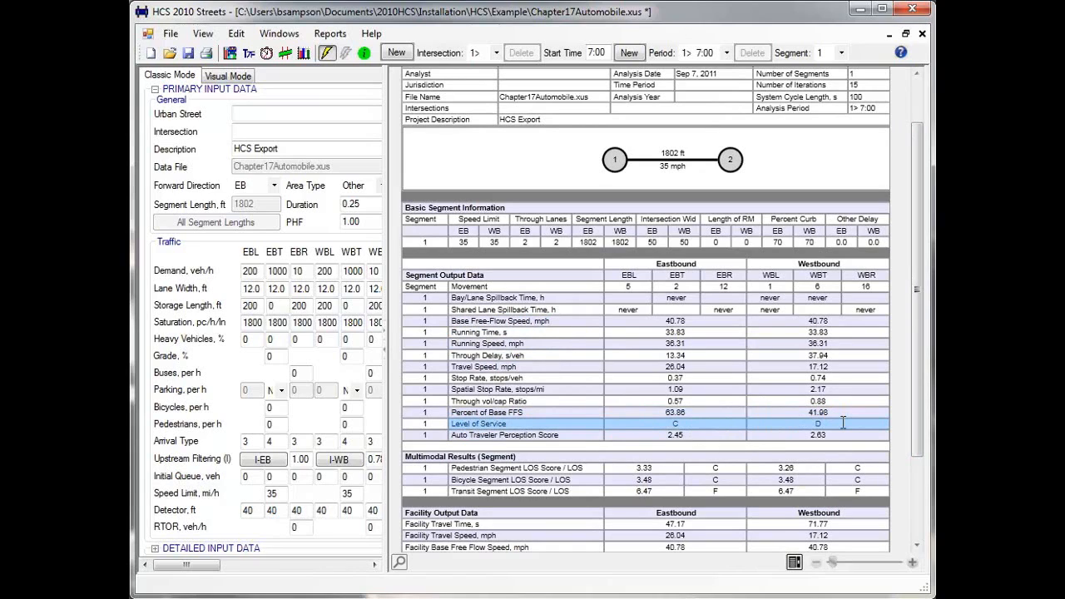
Examine the segment multimodal LOS scores, the Facility Output Data and the facility multimodal results in the Segment Report
left_click_drag(918, 390, 917, 431)
left_click_drag(451, 410, 857, 431)
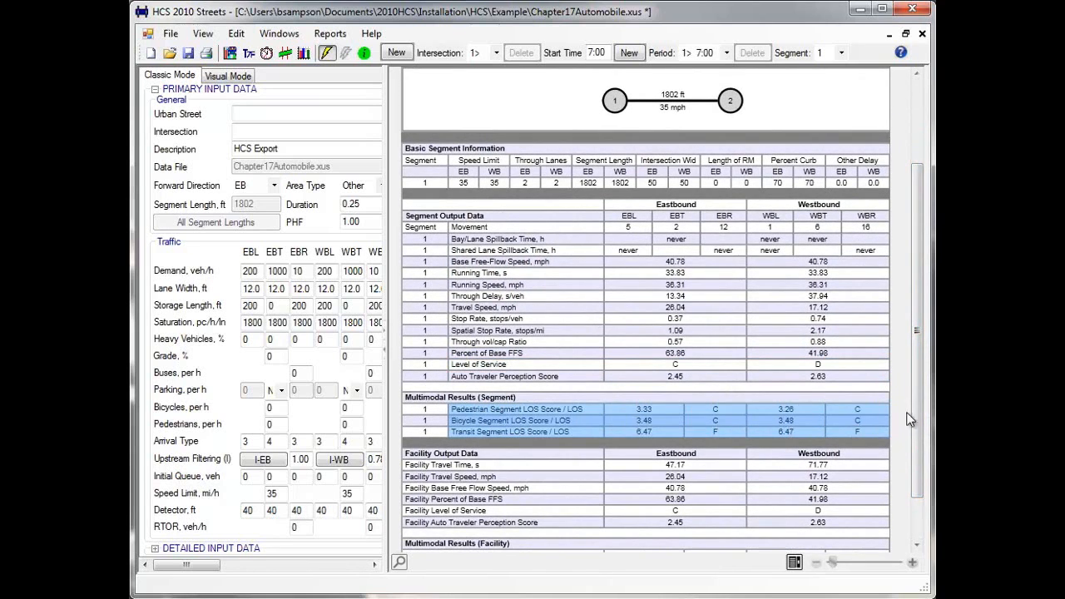
left_click_drag(918, 408, 902, 487)
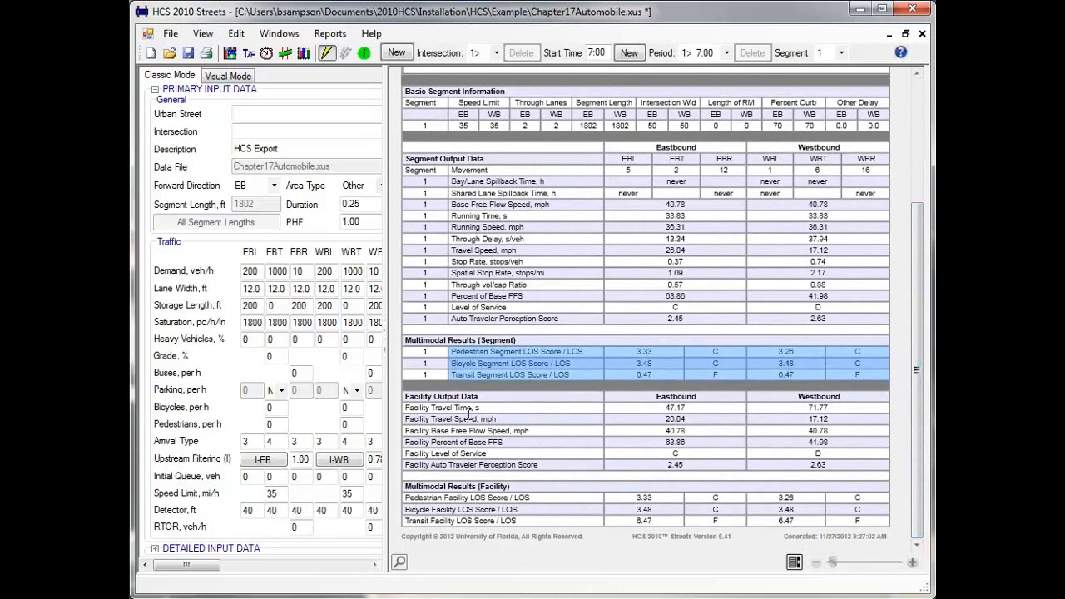
left_click_drag(416, 399, 874, 518)
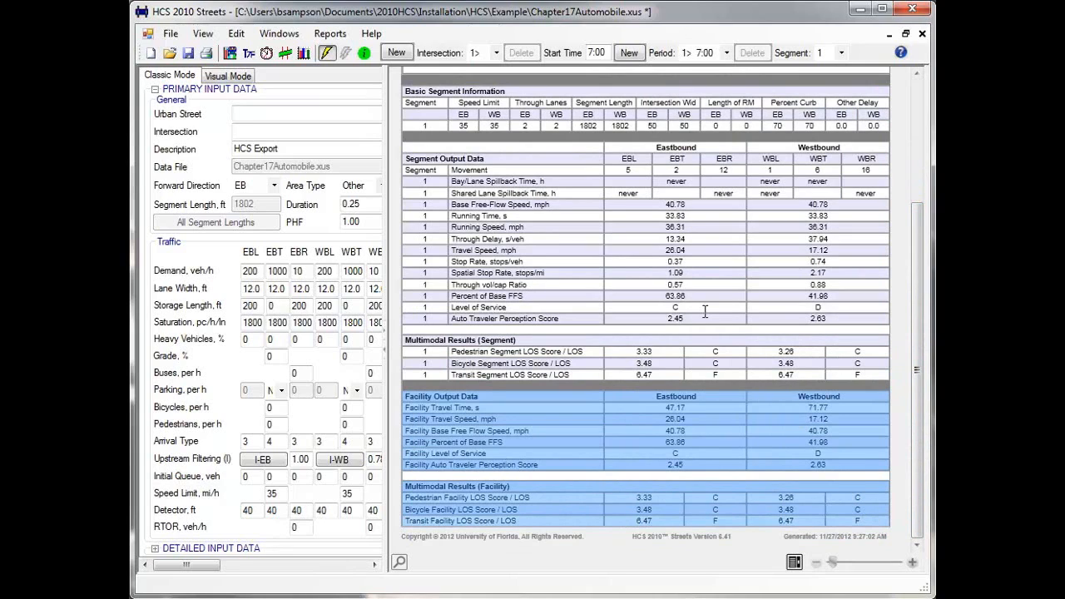
left_click(574, 250)
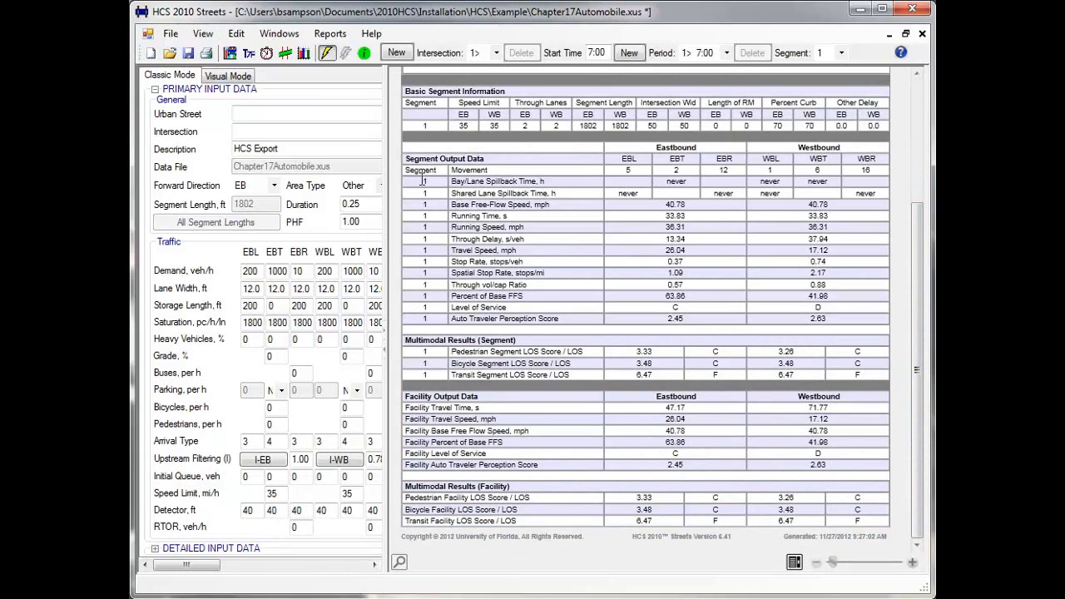
Compare the Segment Output Data and multimodal segment results with the Facility Output Data and multimodal facility results in the Segment Report
left_click_drag(405, 160, 491, 165)
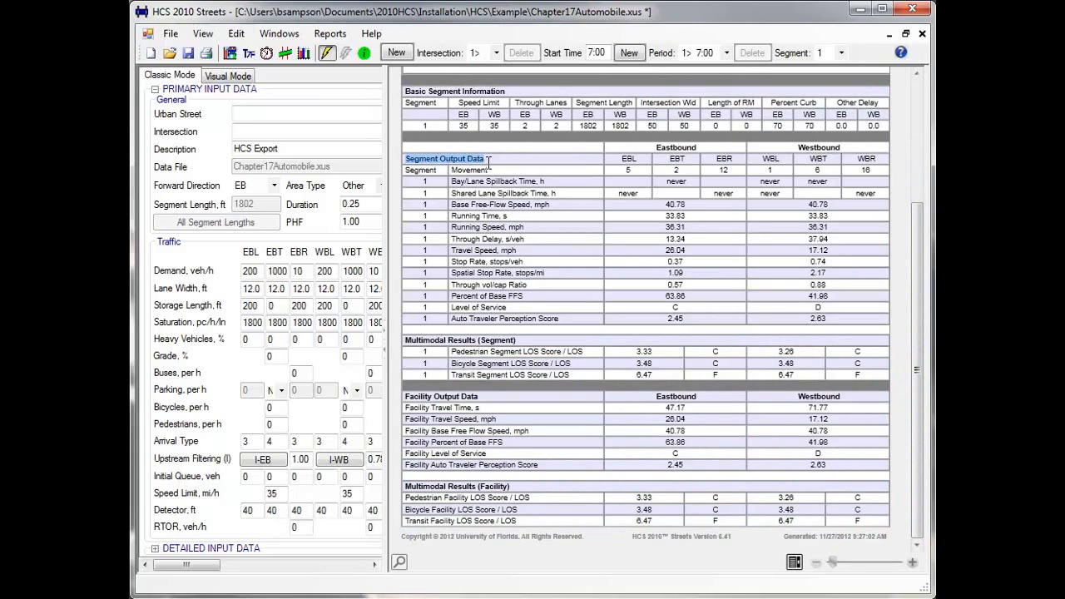
left_click_drag(404, 396, 487, 400)
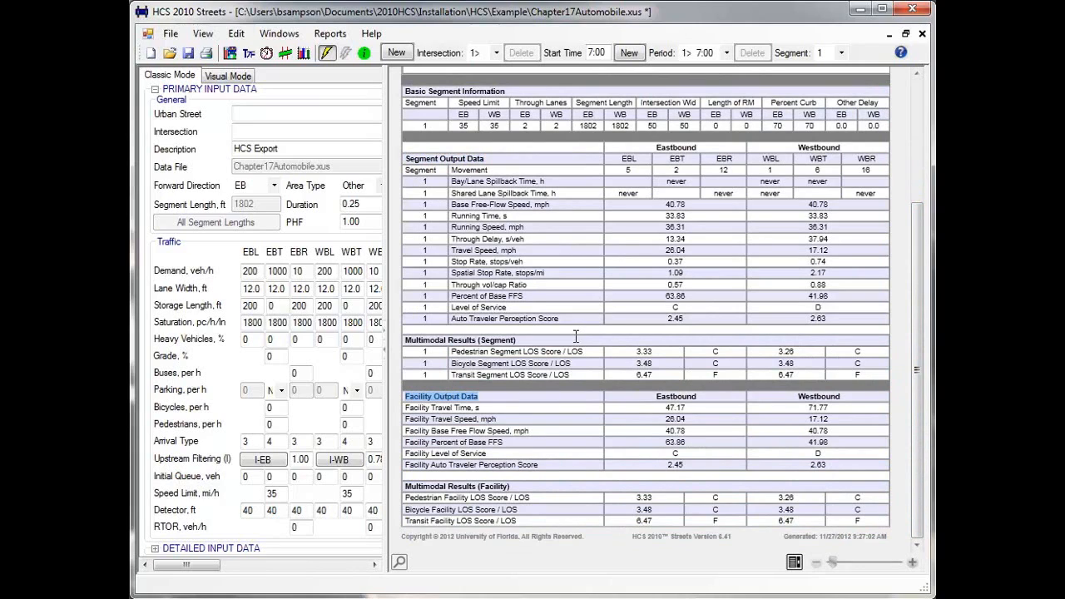
left_click_drag(406, 159, 845, 375)
left_click(473, 424)
left_click_drag(406, 396, 873, 521)
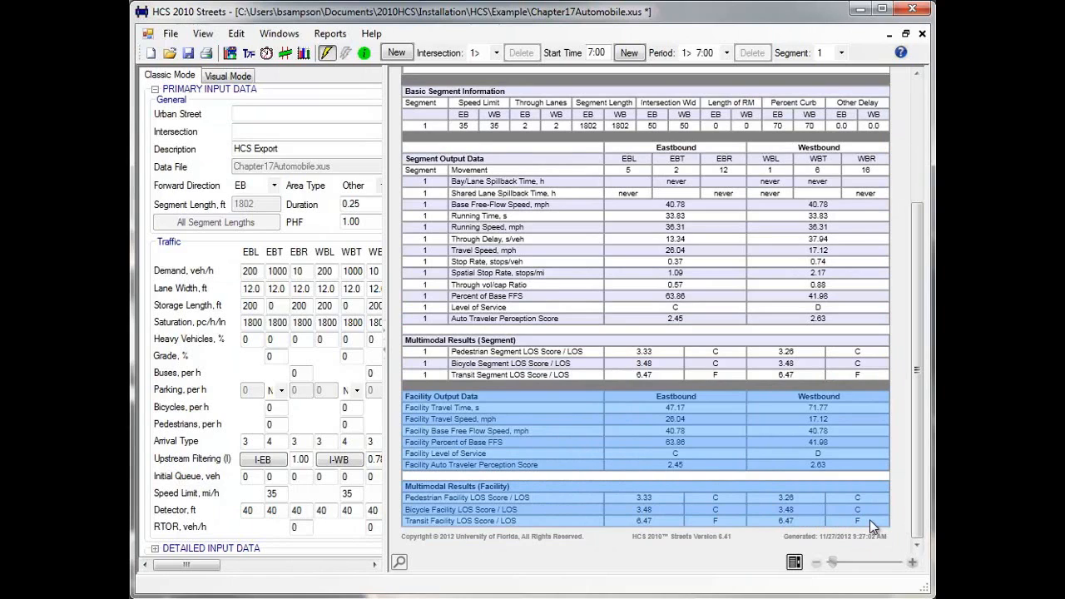
left_click(632, 291)
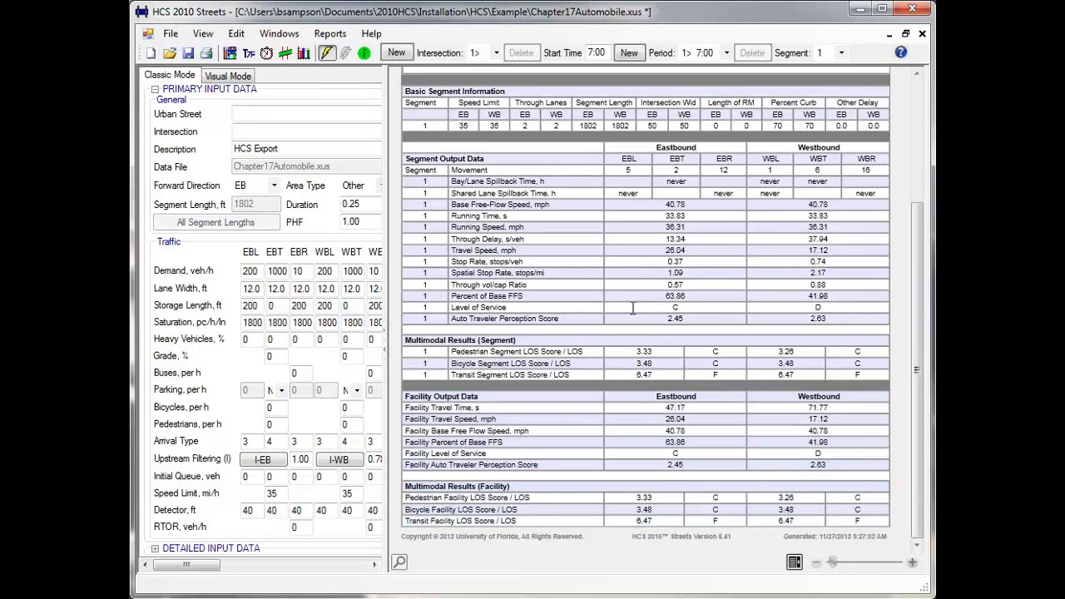
Examine the Prop blocked row in the Access Point Report, and return to the Results Report
left_click(330, 33)
left_click(367, 208)
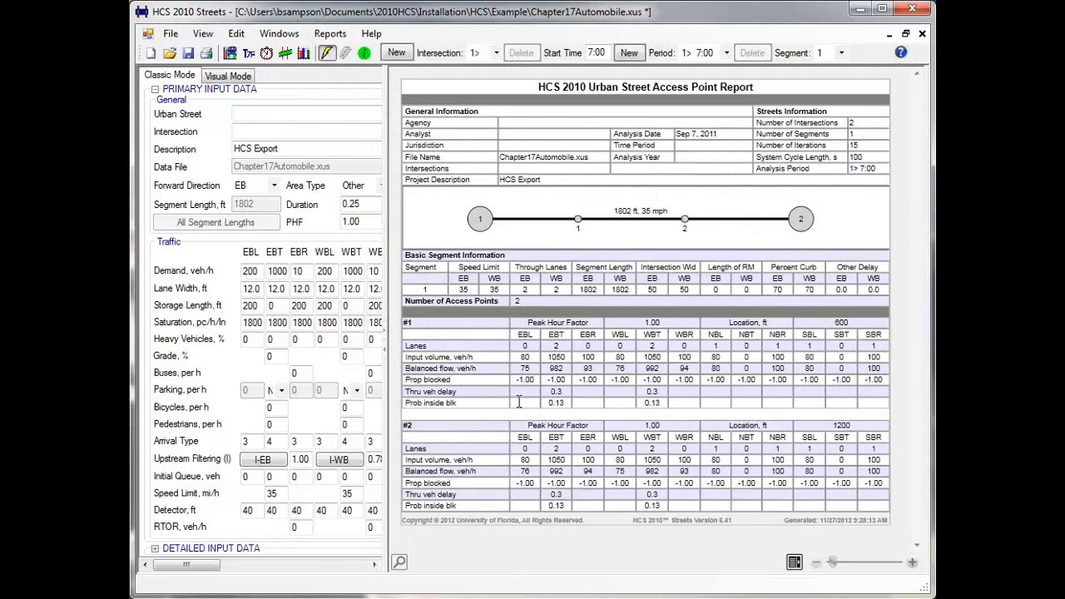
mouse_move(451, 379)
left_mouse_down()
mouse_move(405, 378)
mouse_move(454, 380)
left_mouse_up()
left_click(438, 381)
left_click(331, 37)
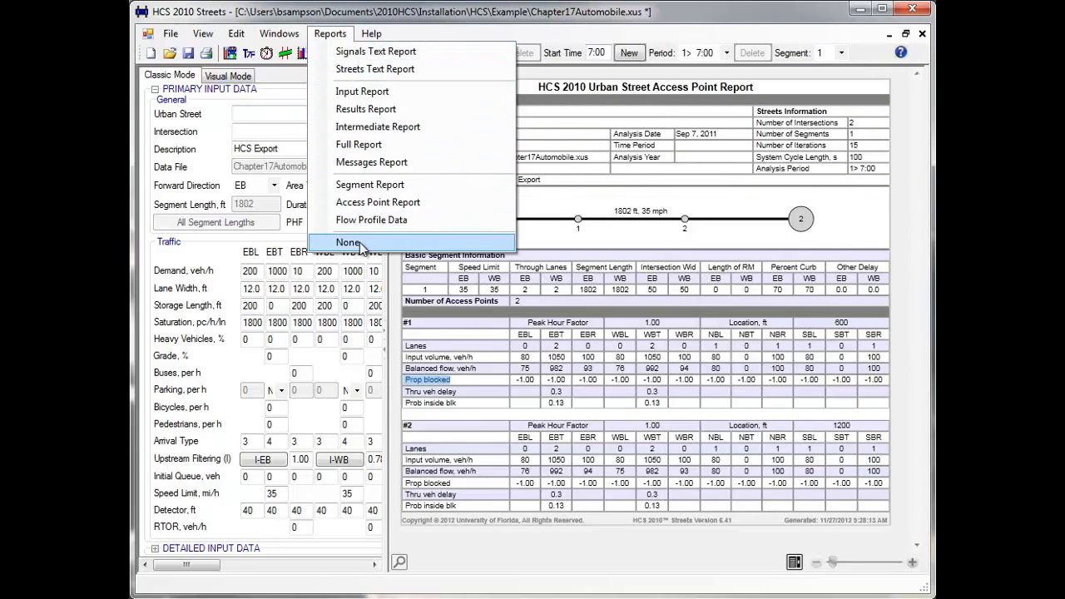
left_click(370, 111)
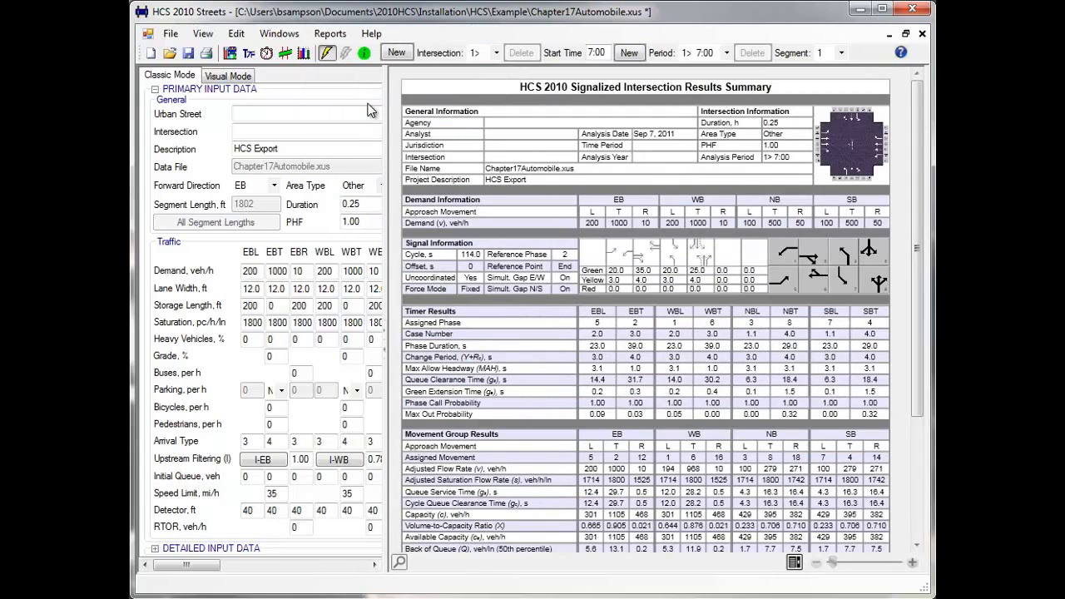
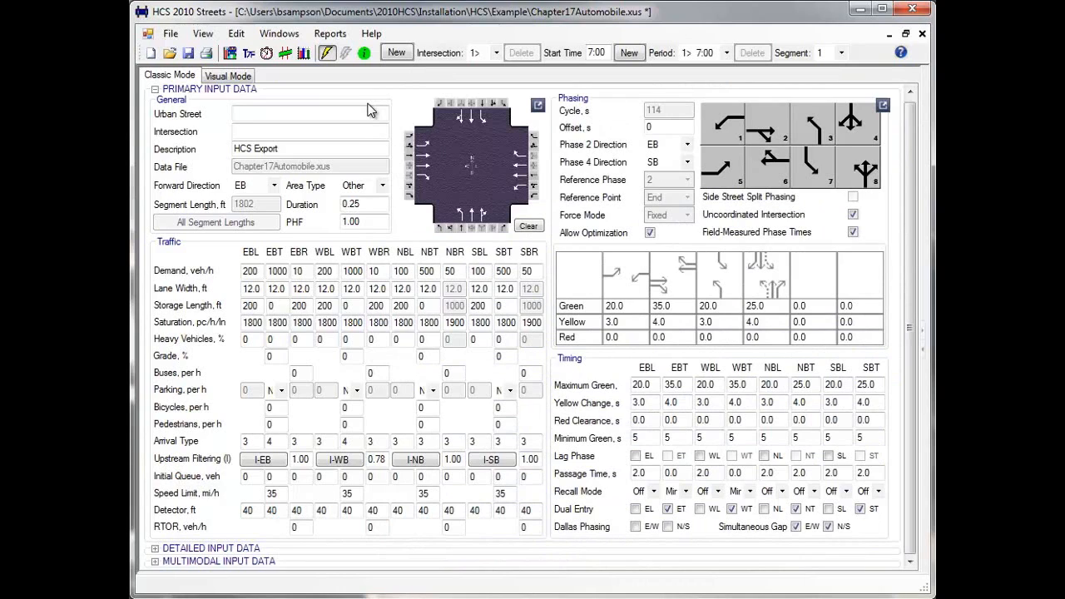
Open the Time-Space Diagram and display 3 cycles with progression in both directions
left_click(285, 55)
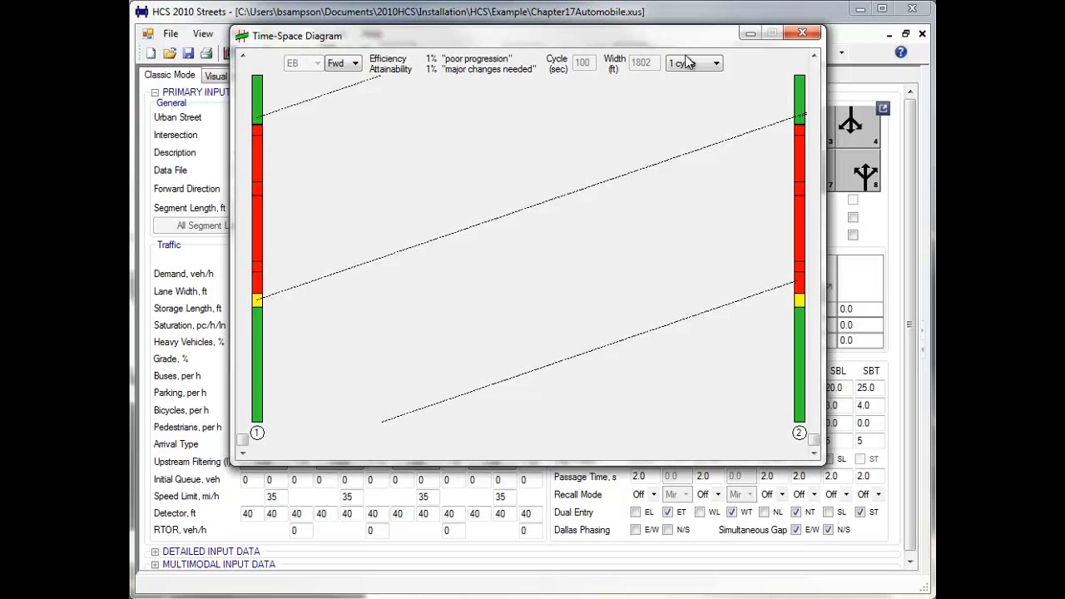
left_click(719, 63)
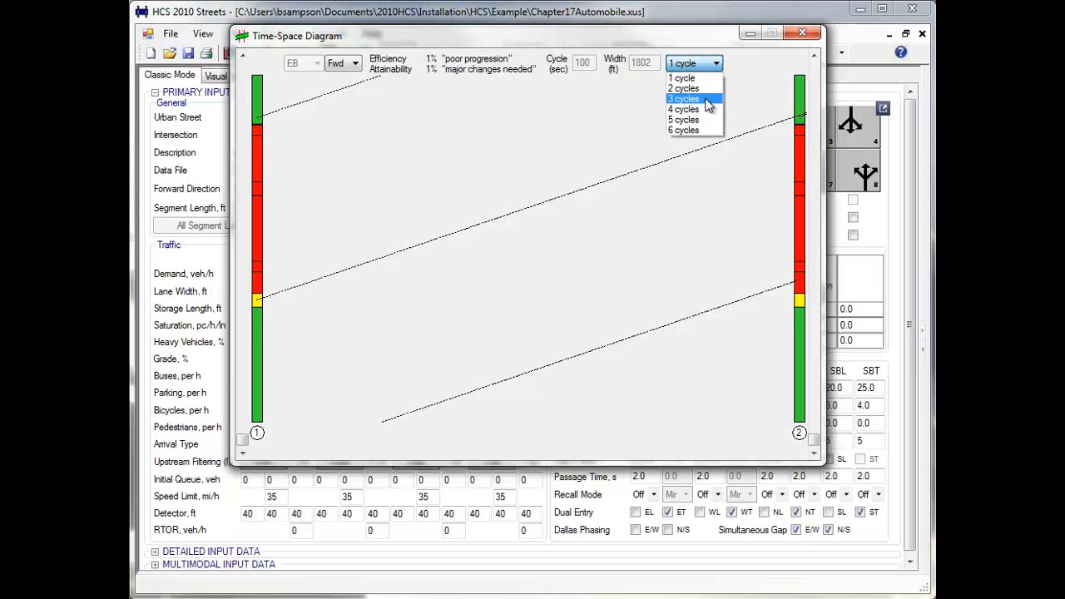
left_click(706, 102)
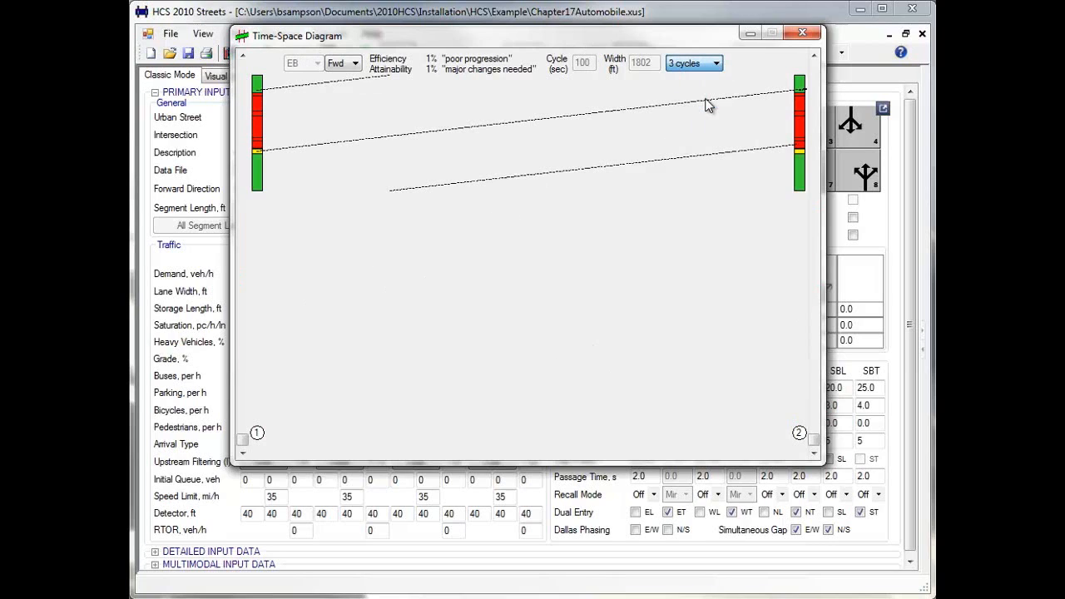
left_click(355, 65)
left_click(337, 89)
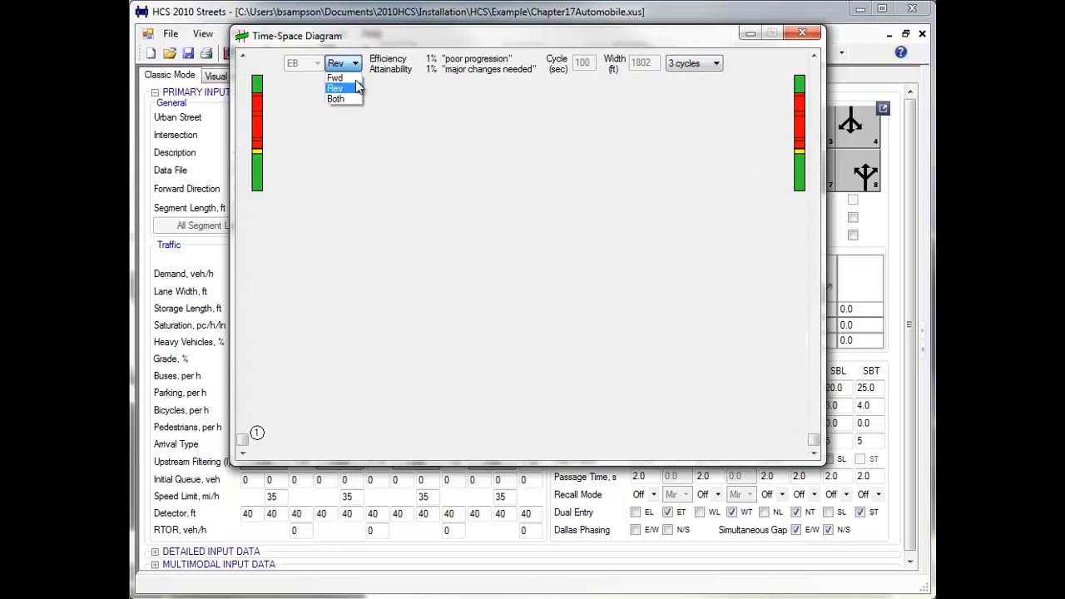
left_click(356, 65)
left_click(348, 99)
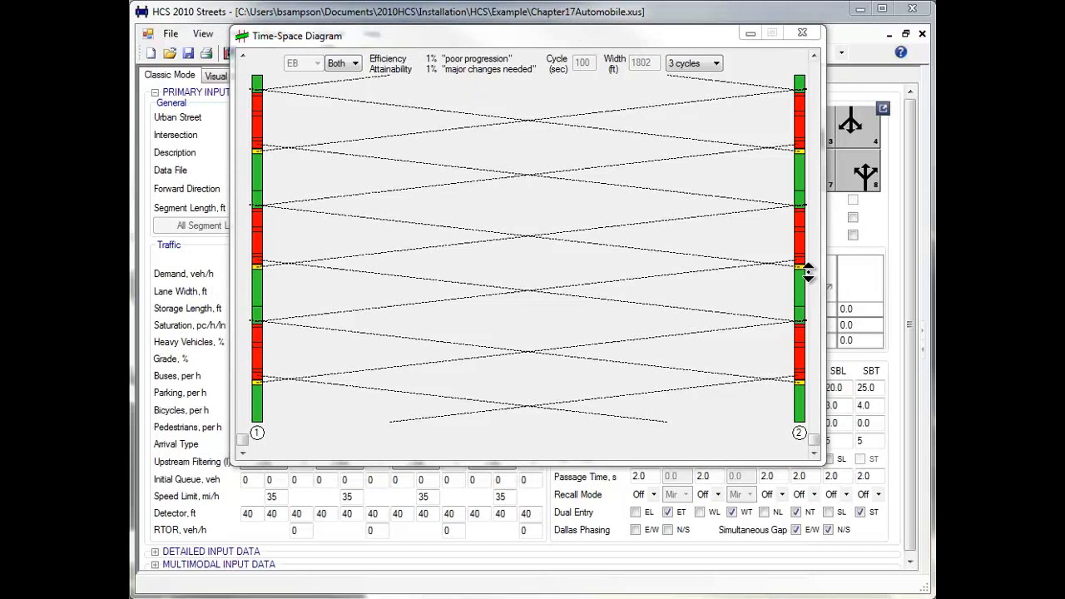
Shift intersection 2's offset to about 55 s in the Time-Space Diagram and check it in that intersection's phasing inputs
left_click_drag(800, 268, 801, 203)
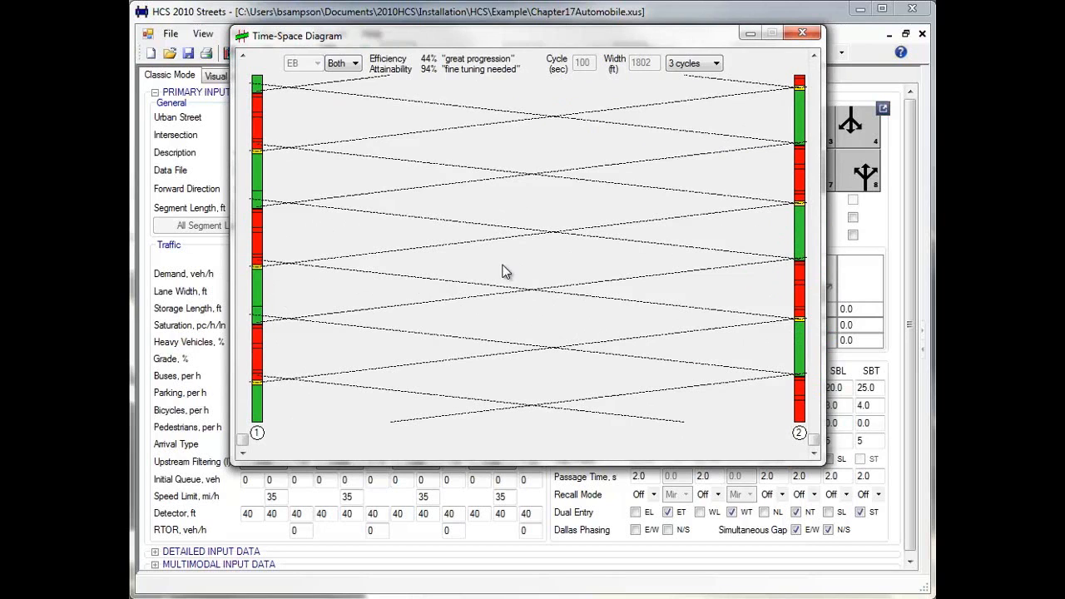
left_click(804, 34)
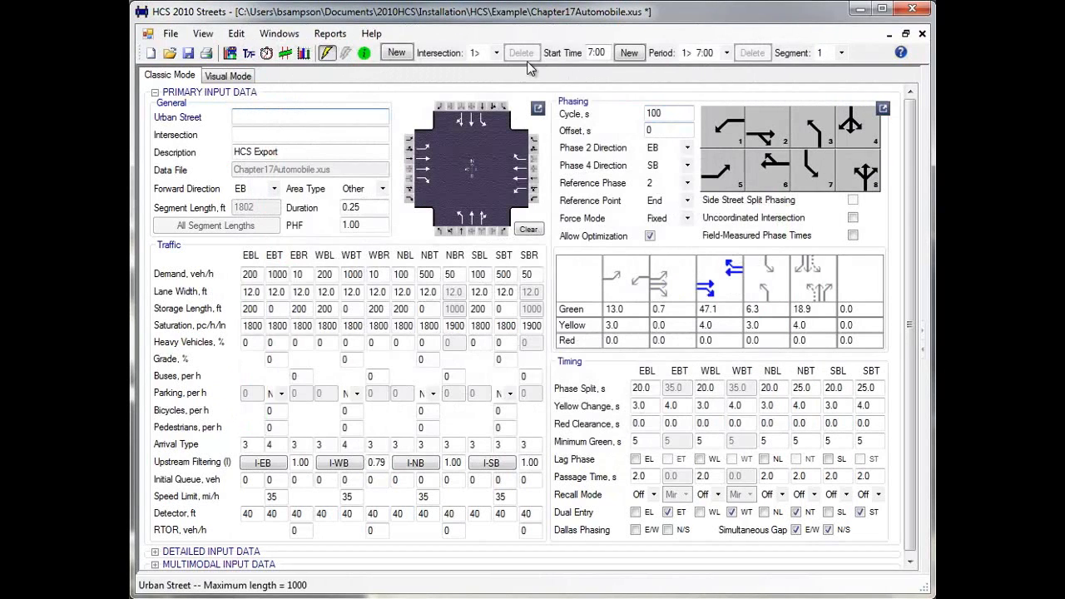
left_click(496, 53)
left_click(492, 78)
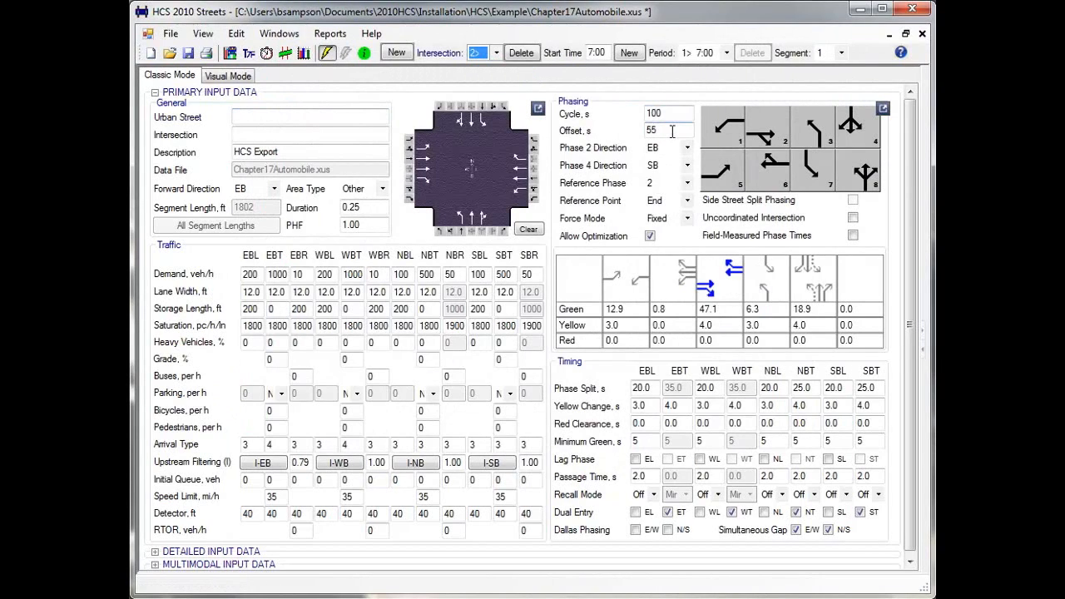
Set intersection 2's offset to 0 and go back to intersection 1
left_click_drag(673, 131, 638, 133)
type("0")
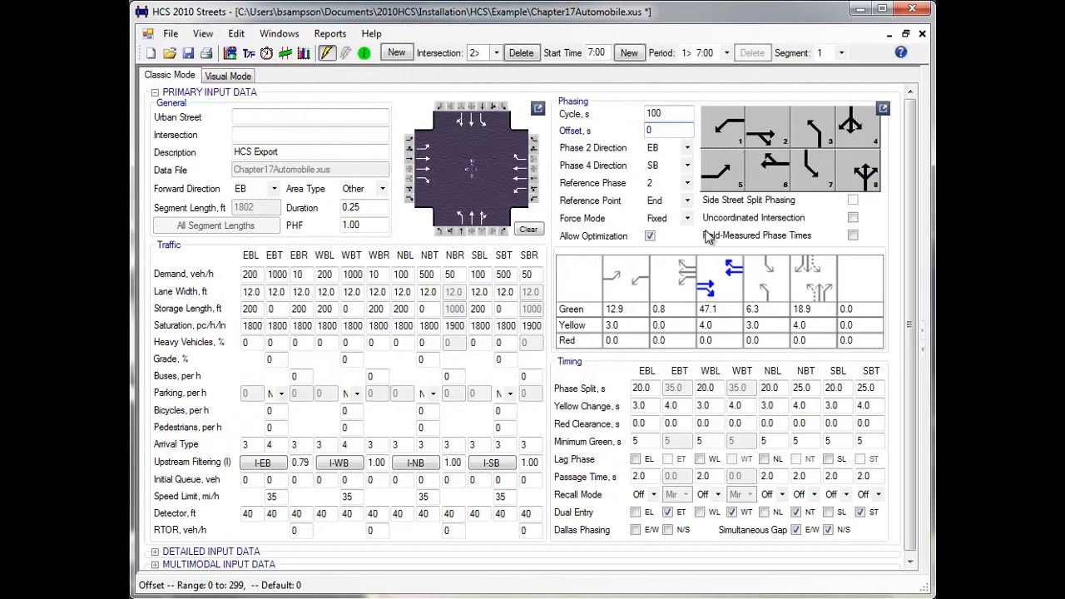
left_click(309, 119)
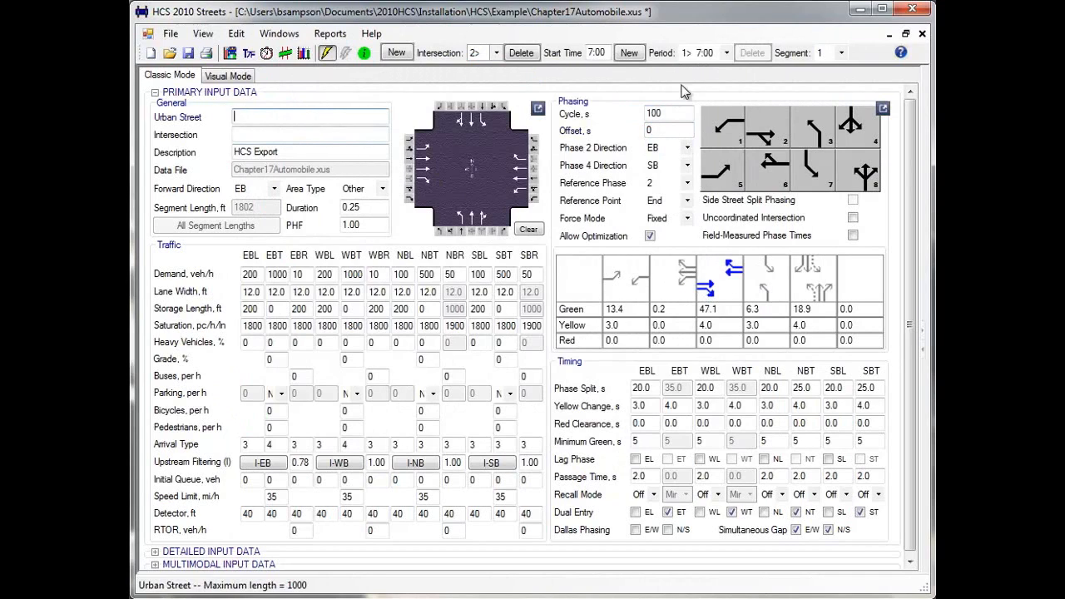
left_click(496, 52)
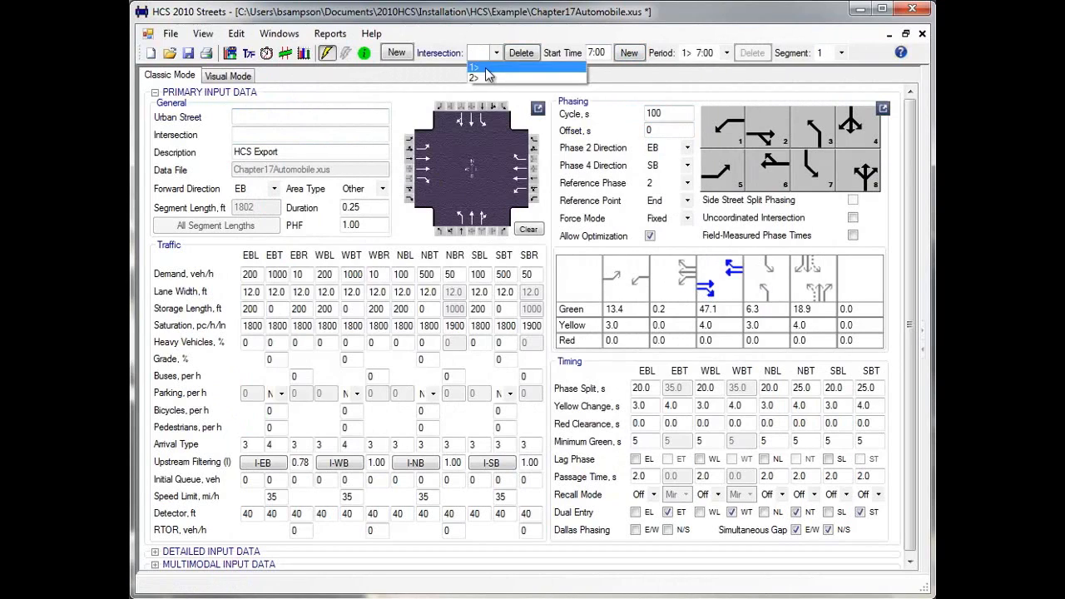
left_click(488, 75)
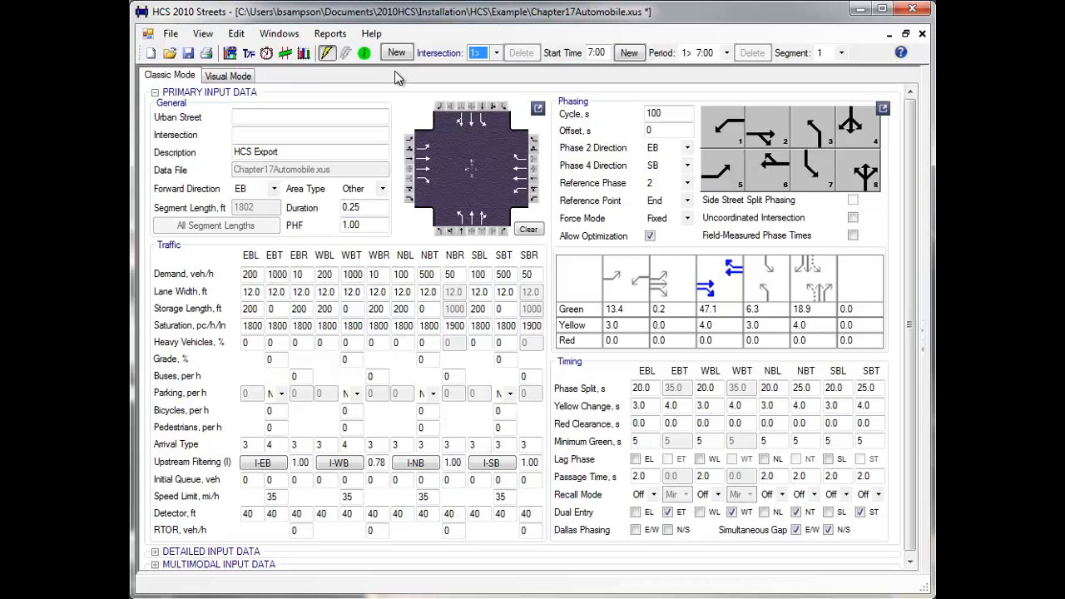
View the Flow Profile Diagram for segment 1, including the Optimization Improvement (%) plot, and close it
left_click(303, 57)
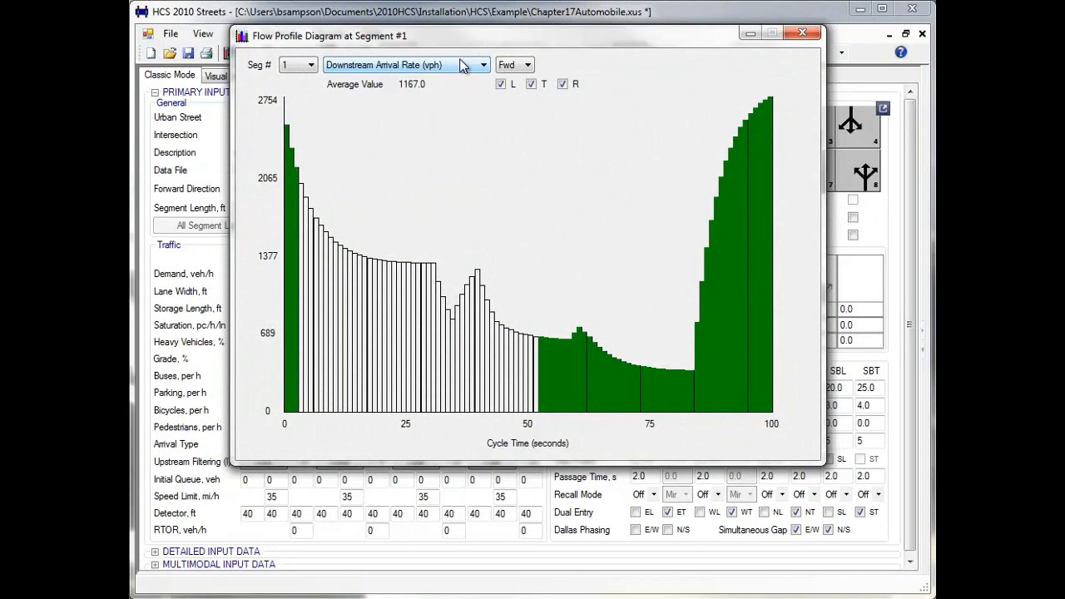
left_click(485, 66)
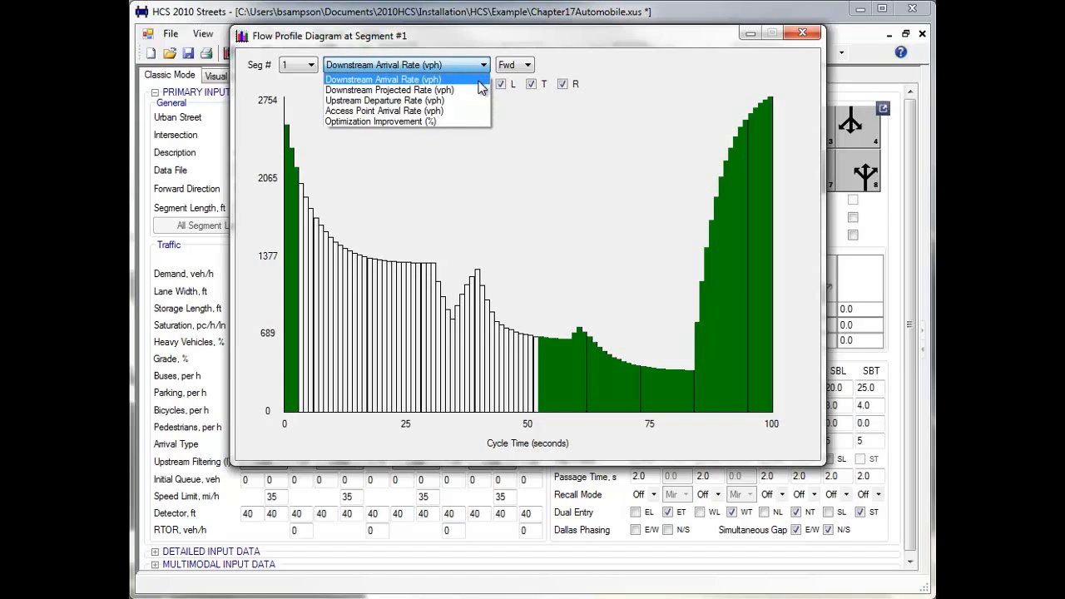
left_click(464, 122)
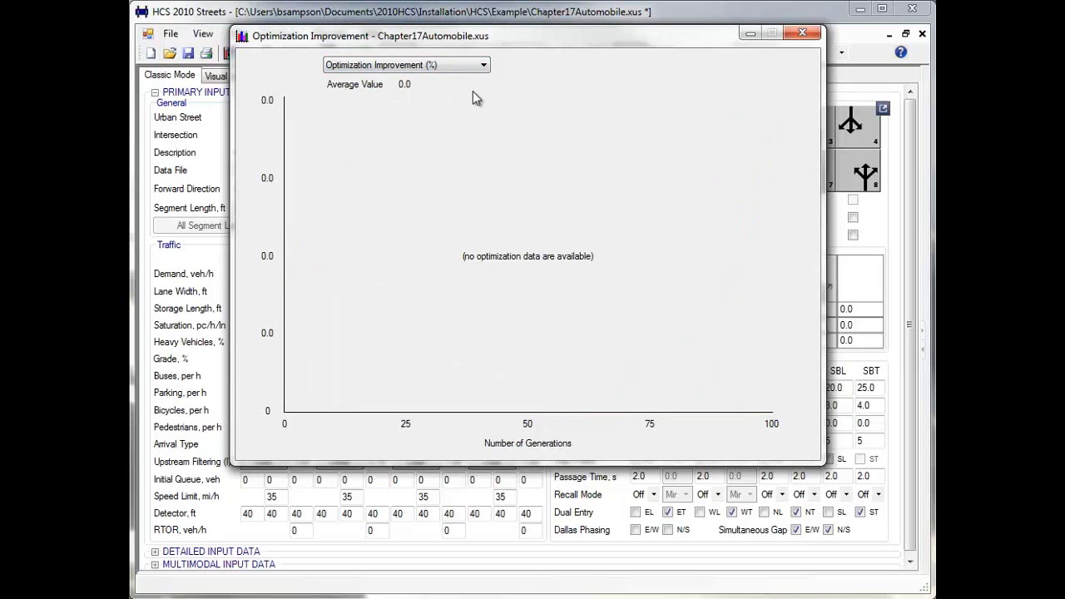
left_click(483, 66)
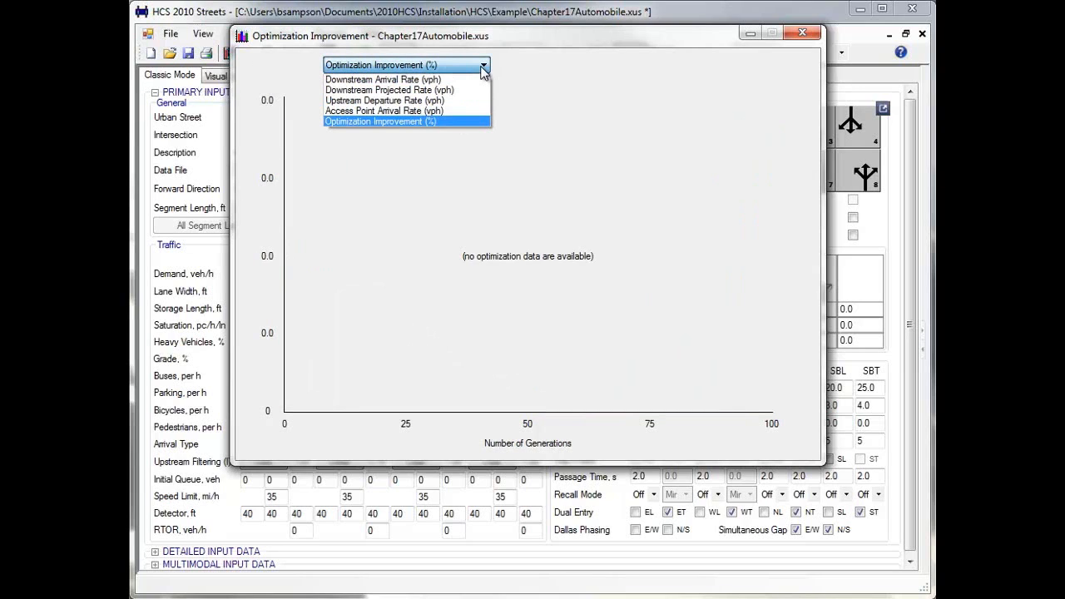
left_click(483, 71)
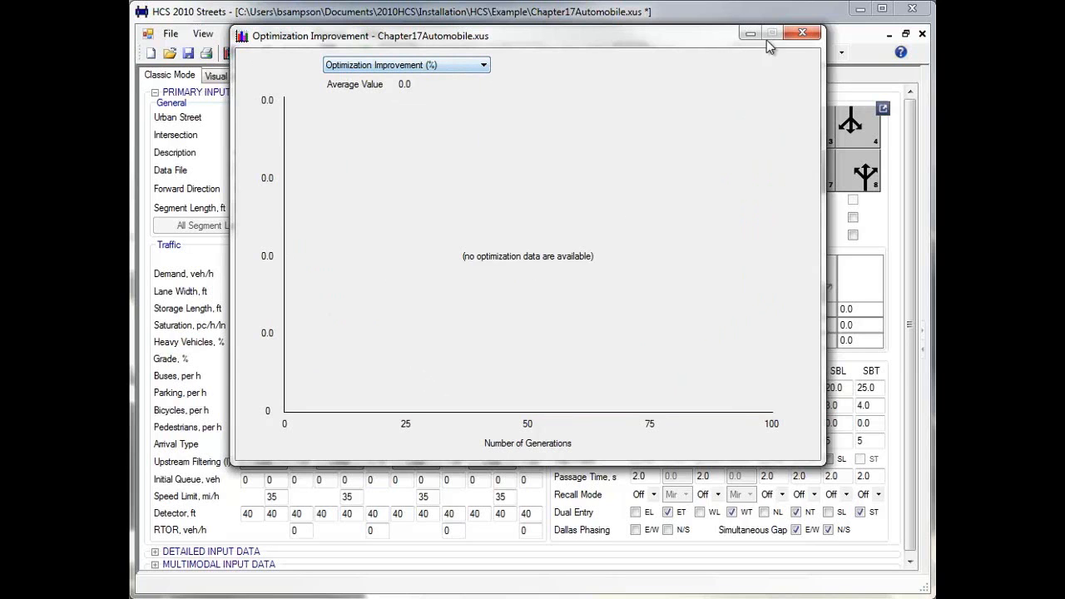
left_click(802, 33)
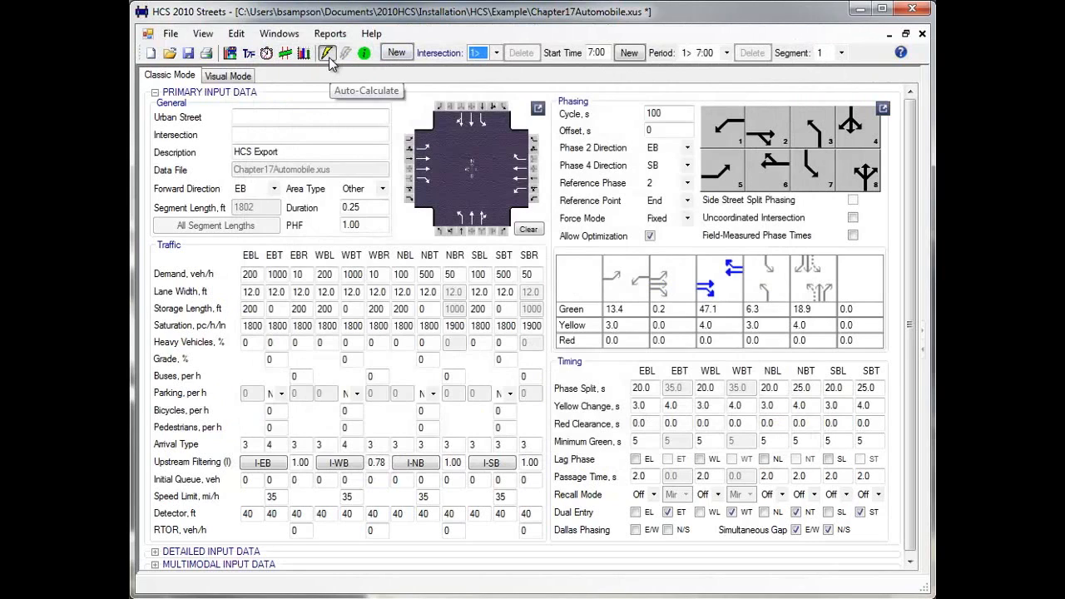
Run Quick Optimization, review the Dual-Ring Report for node 1, and close TRANSYT-7F
left_click(251, 55)
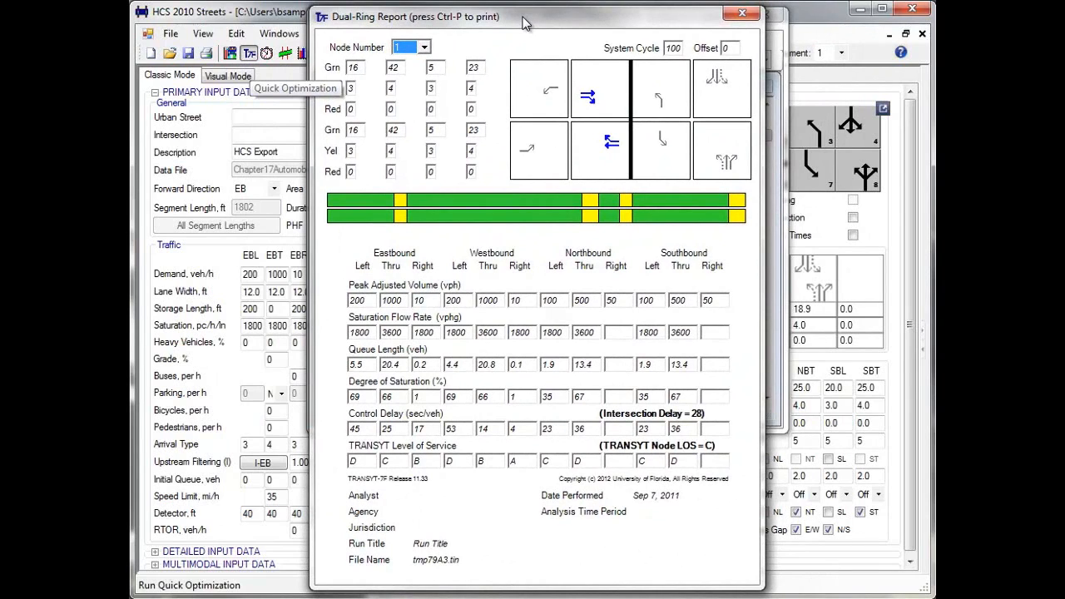
key("Down")
key("Up")
left_click(743, 16)
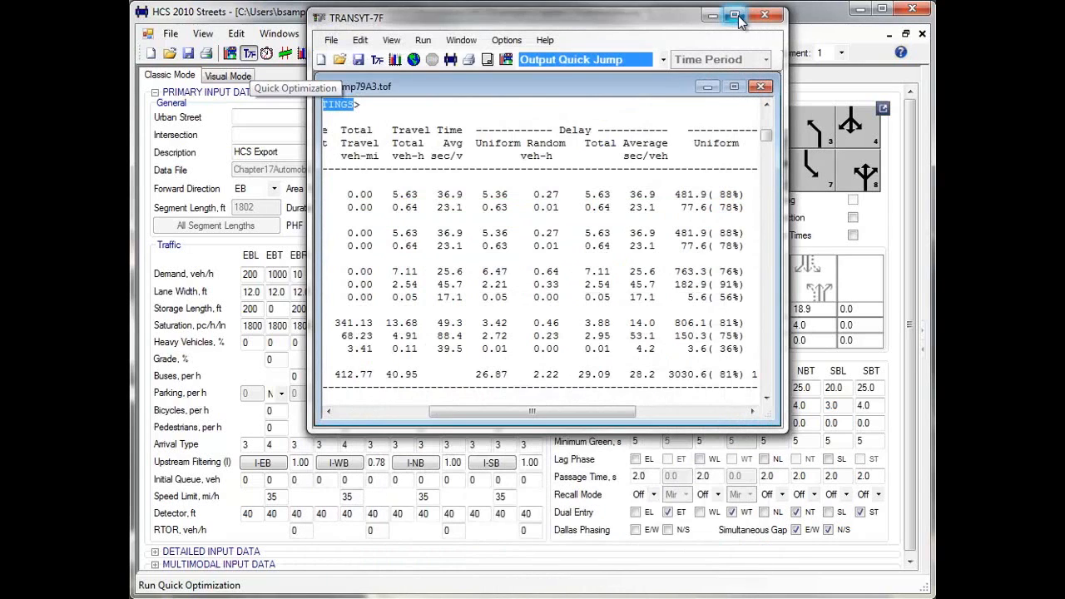
left_click(765, 15)
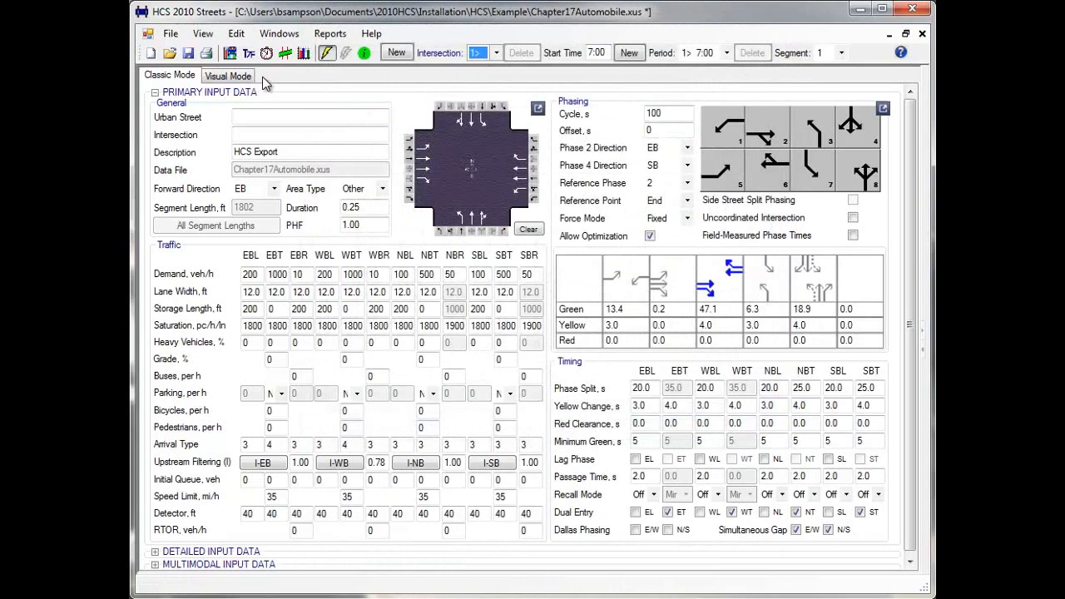
Open Full Optimization and review the available objective functions, keeping Percent Base FFS
left_click(266, 54)
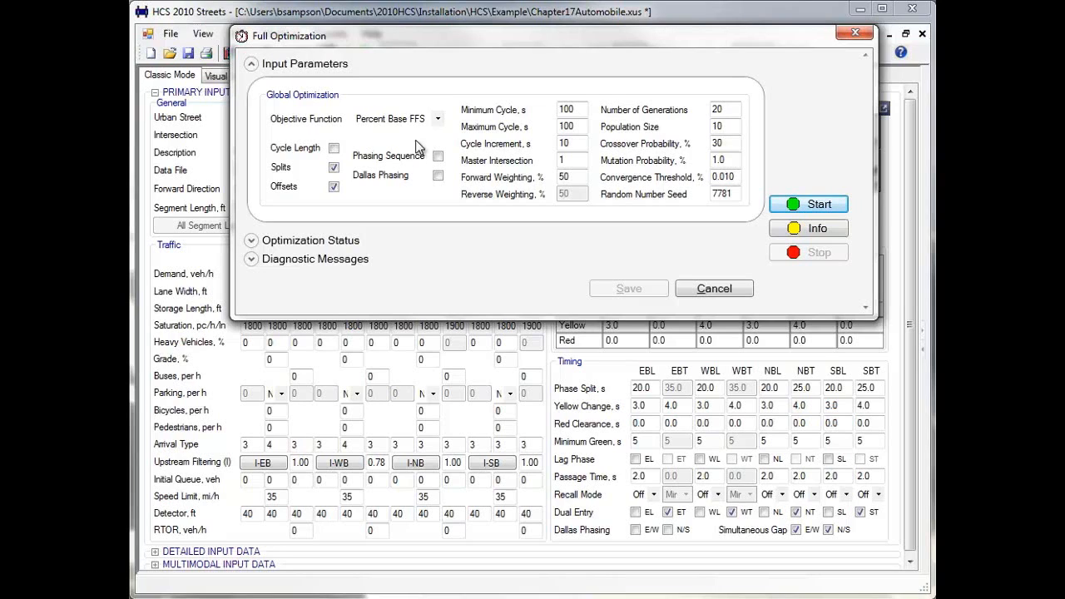
left_click(435, 120)
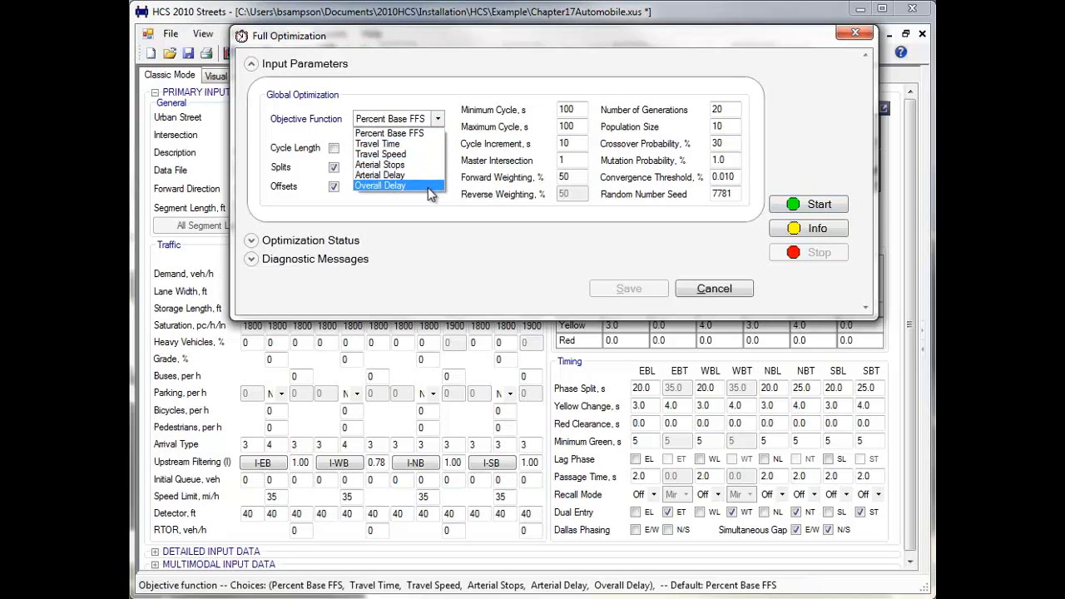
left_click(442, 115)
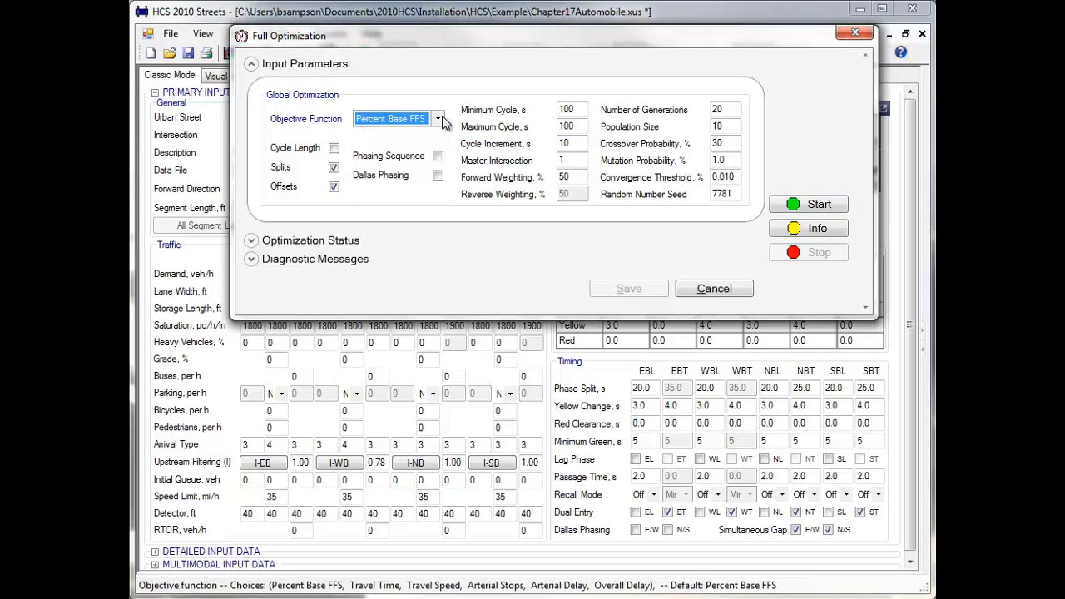
Set the Number of Generations to 10 in the Full Optimization input parameters
left_click(587, 108)
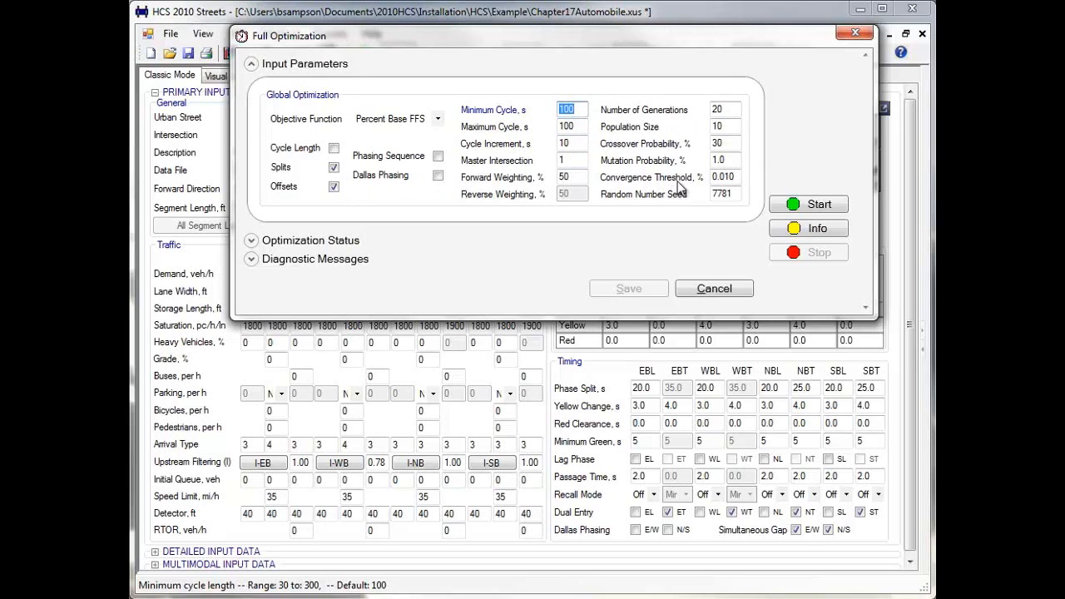
double_click(733, 109)
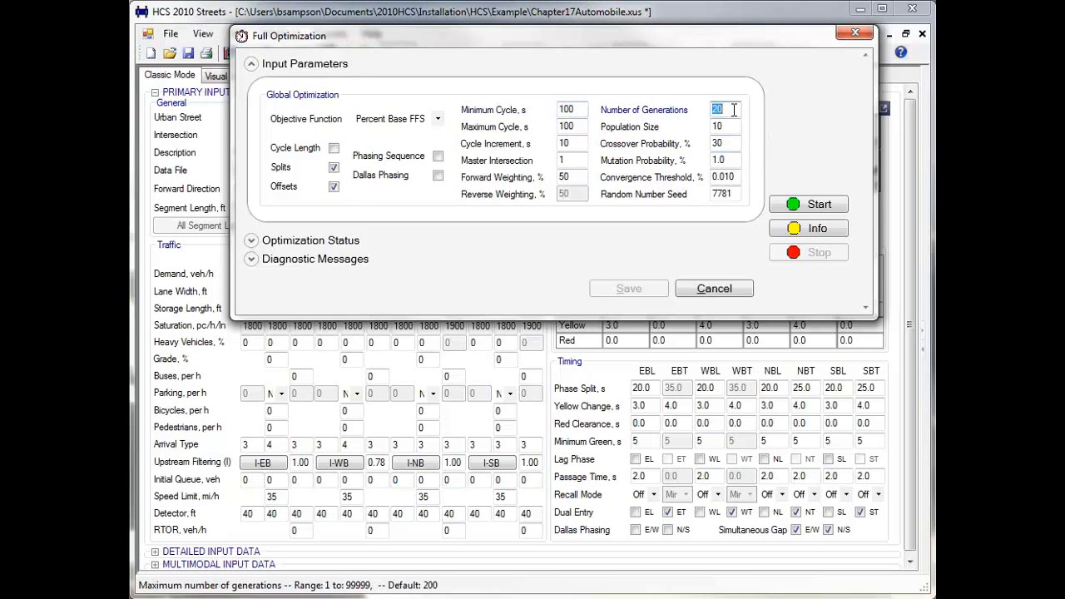
type("10")
key("Tab")
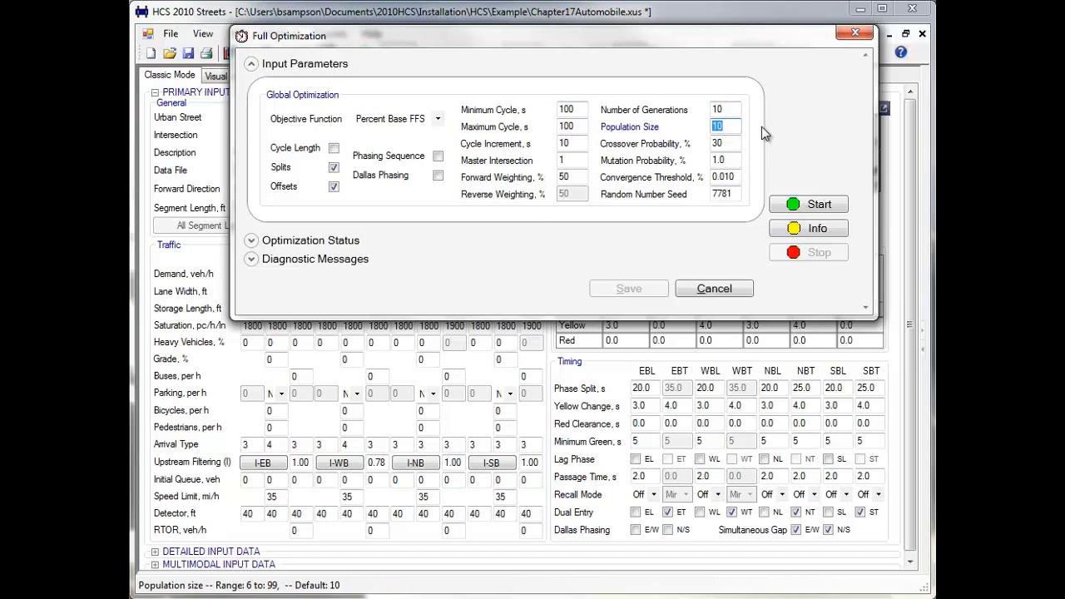
Run the Full Optimization with the set parameters and save the optimized signal timing
left_click(814, 207)
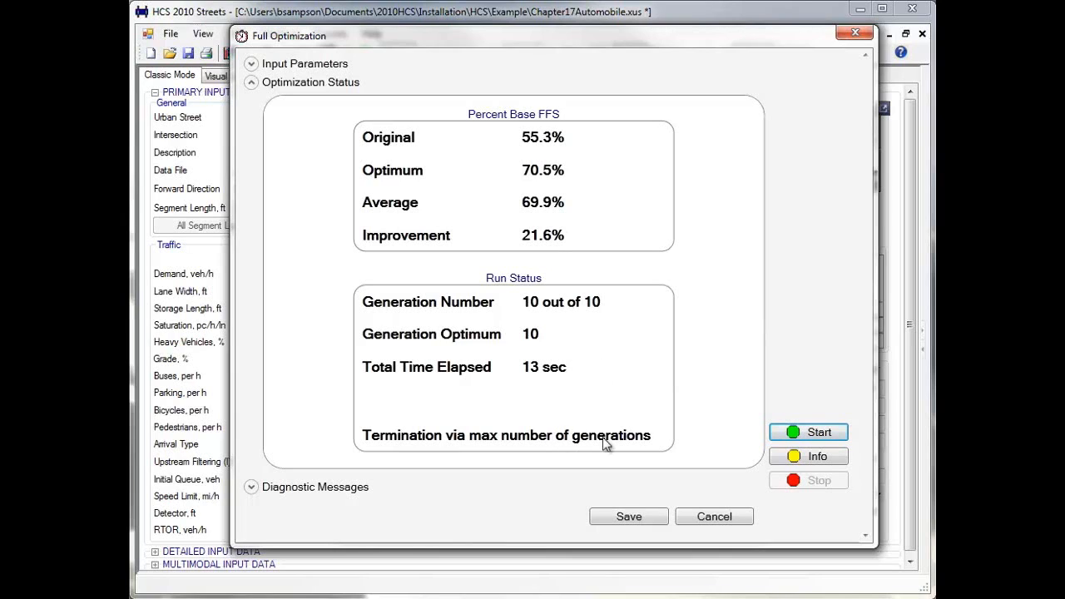
left_click(641, 507)
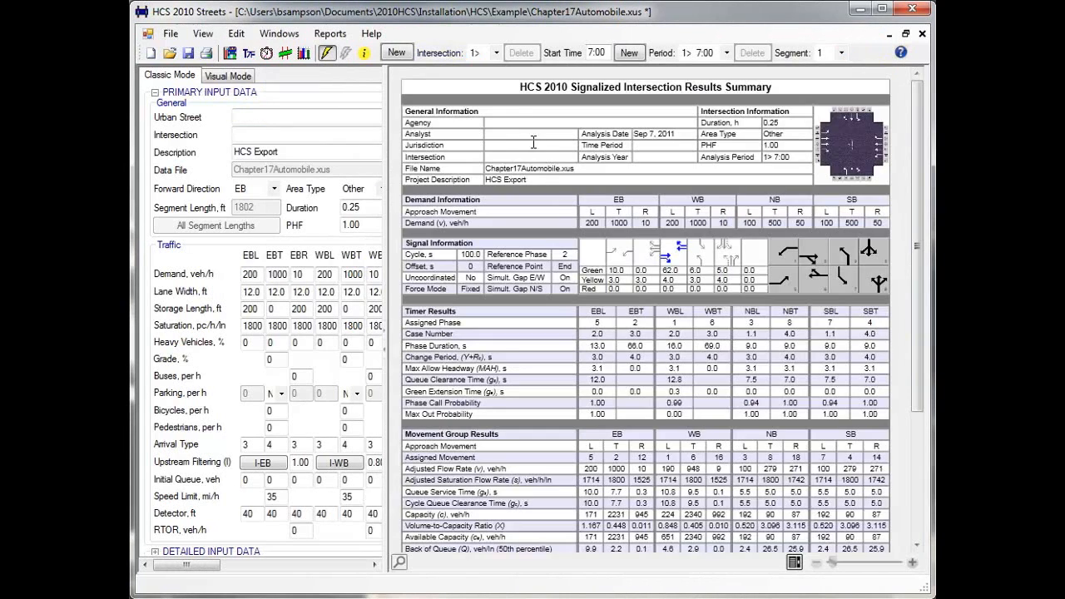
View the Segment Report, examine the Percent of Base FFS and Level of Service rows for both directions, and close the report
left_click(330, 34)
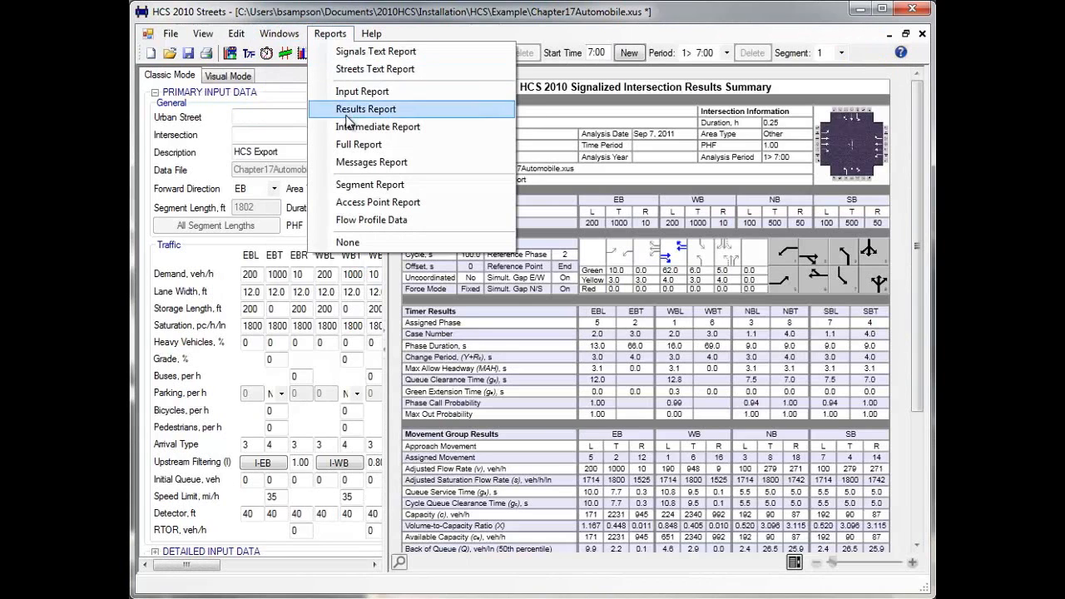
left_click(370, 184)
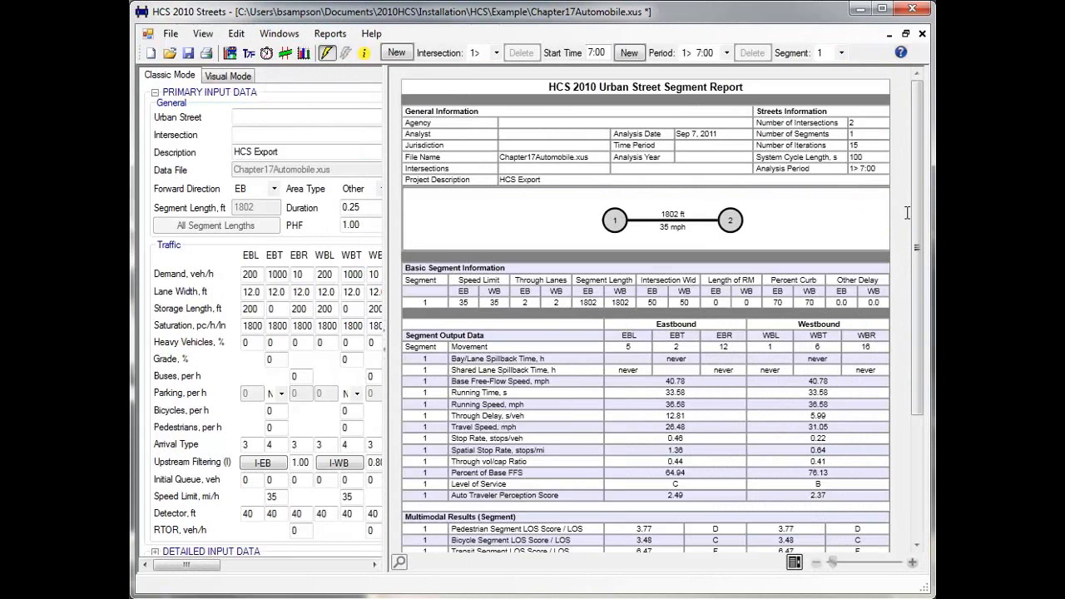
left_click_drag(666, 472, 834, 473)
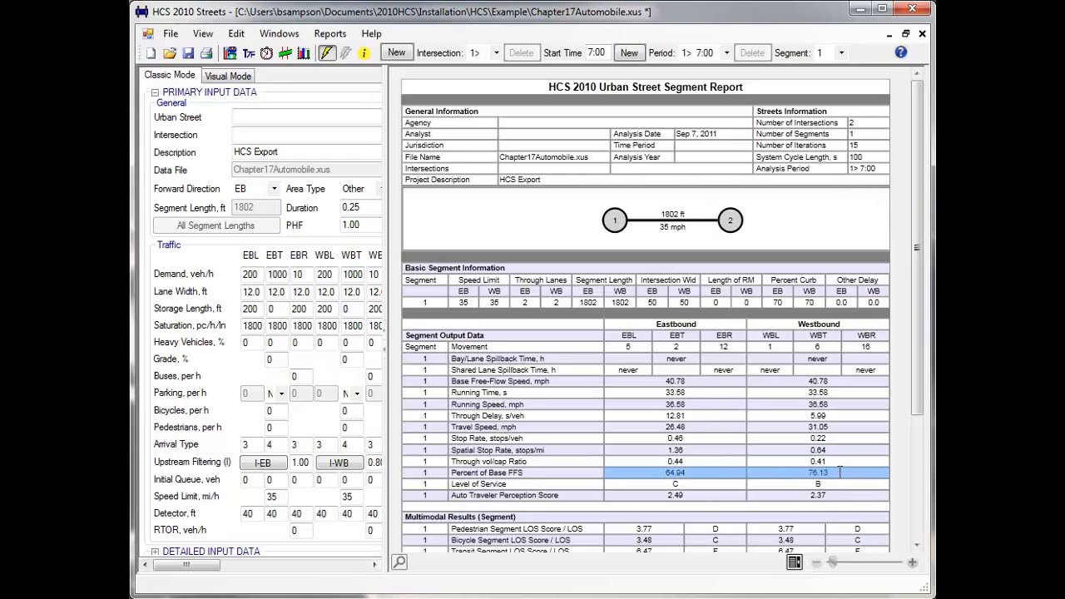
left_click_drag(674, 483, 805, 483)
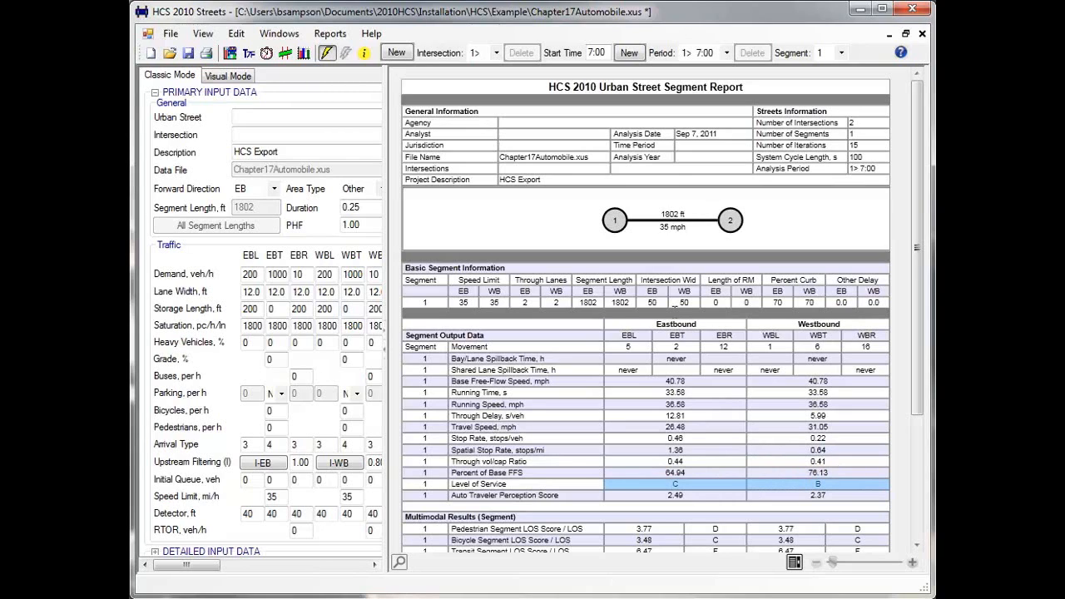
key("Escape")
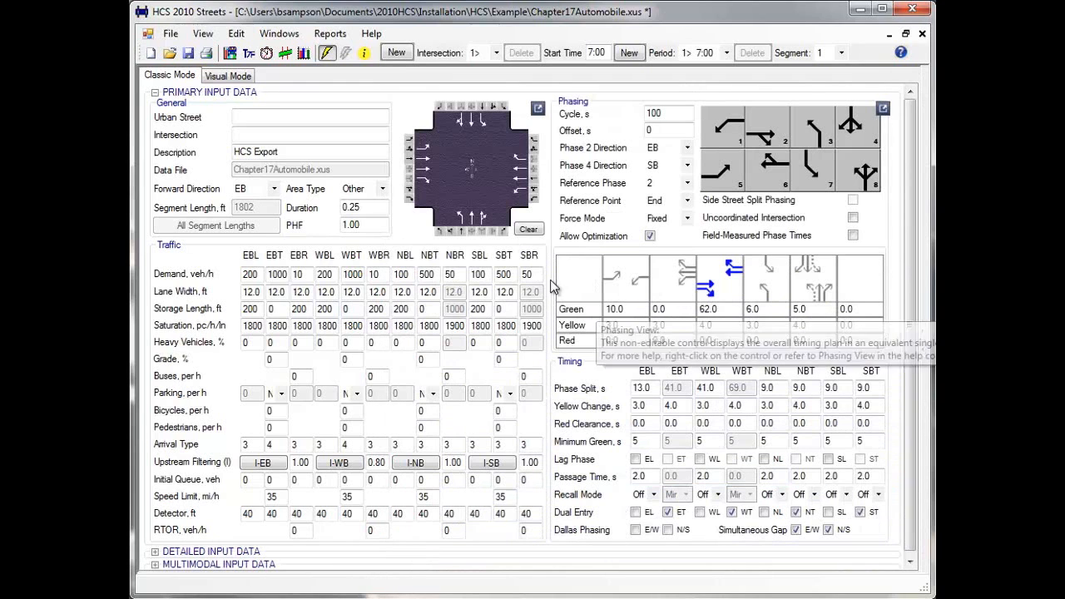
View the Optimization Improvement (%) plot for the full optimization in the Flow Profile Diagram, and close it
left_click(304, 53)
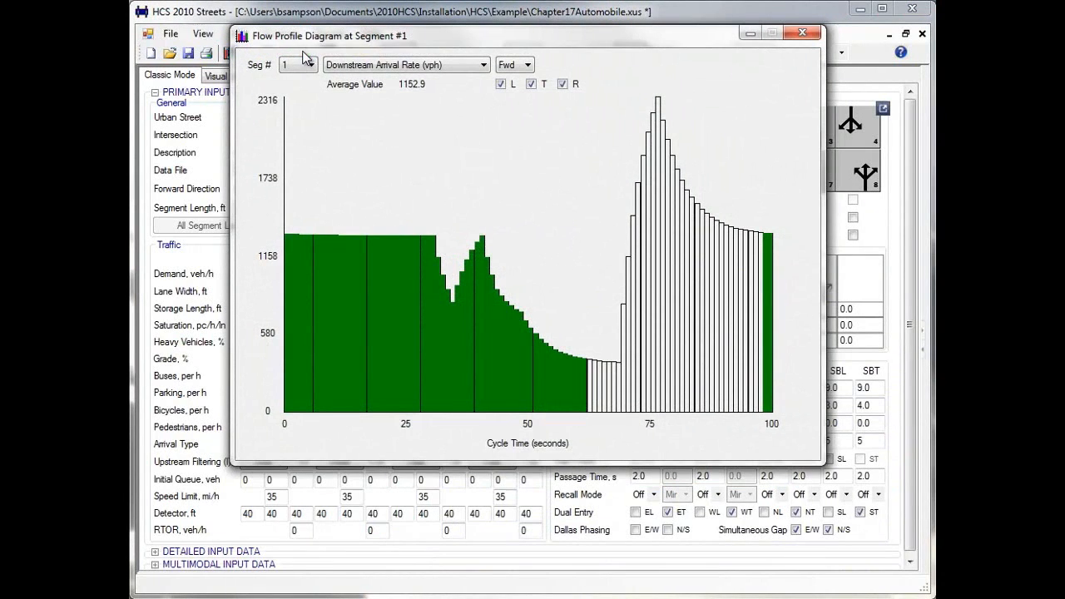
left_click(485, 66)
left_click(483, 125)
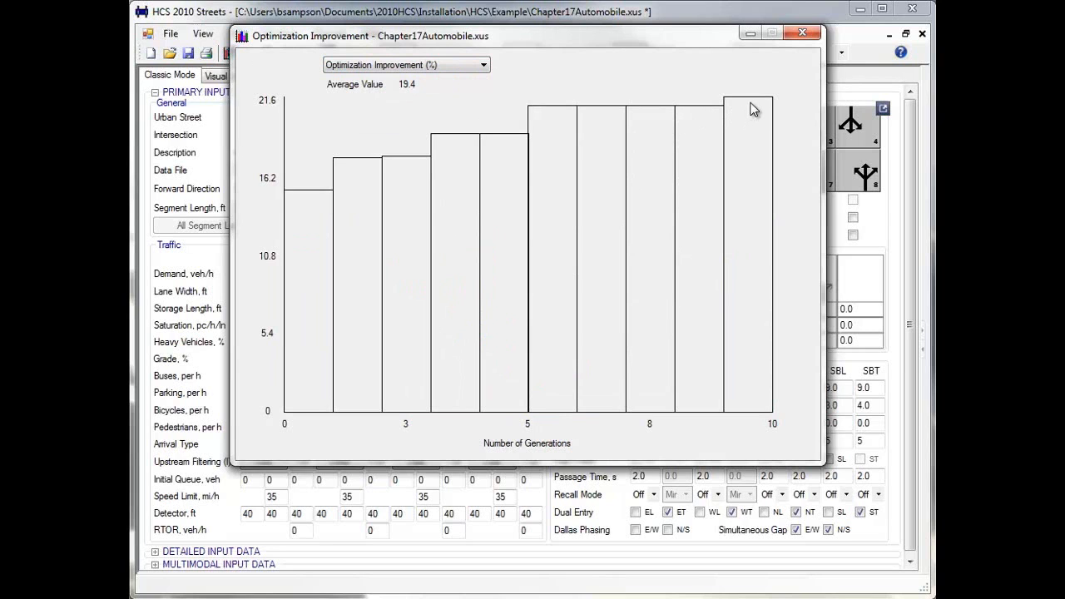
left_click(804, 34)
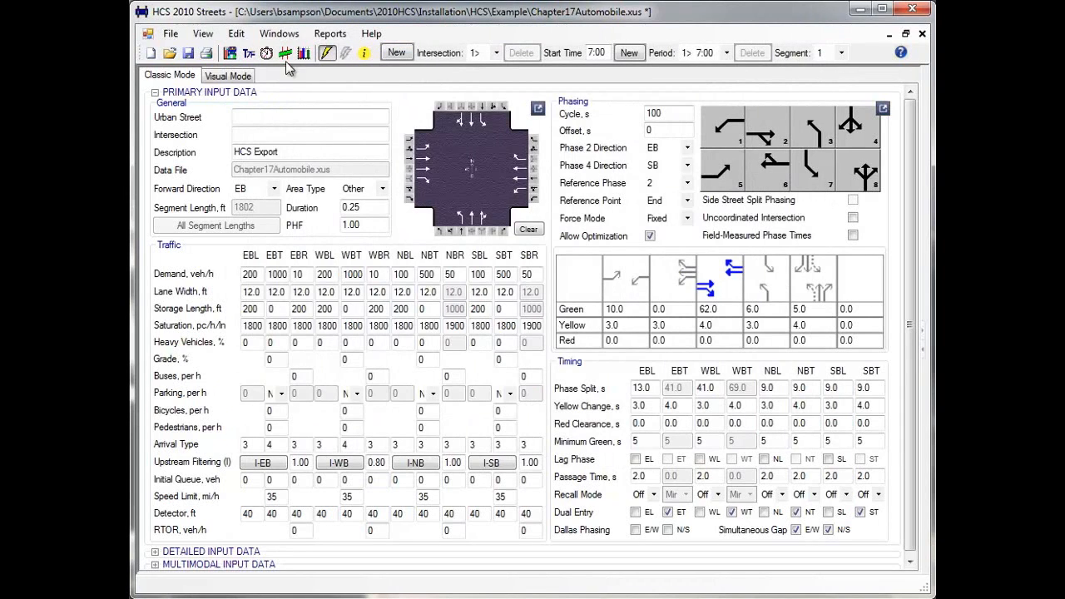
Launch Quick Animation to view the two-intersection network, moving its control window out of the way
left_click(232, 53)
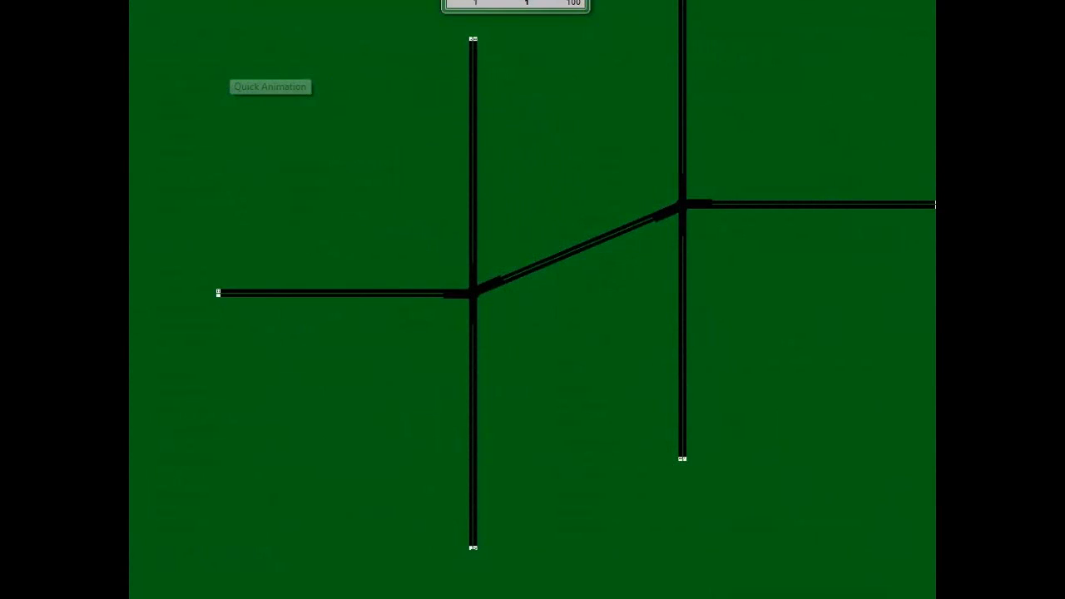
left_click_drag(515, 2, 66, 24)
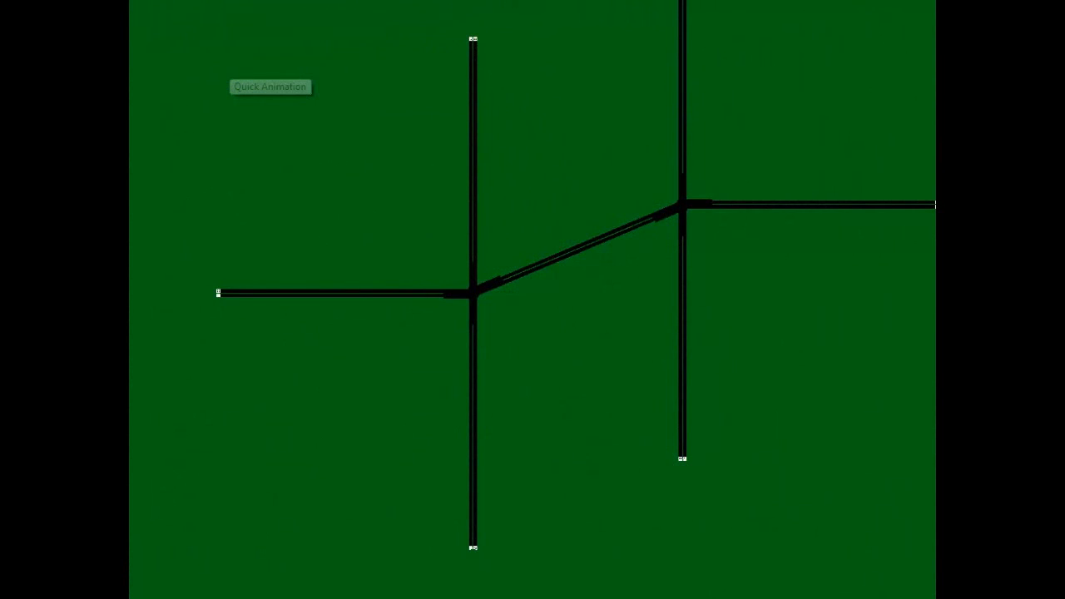
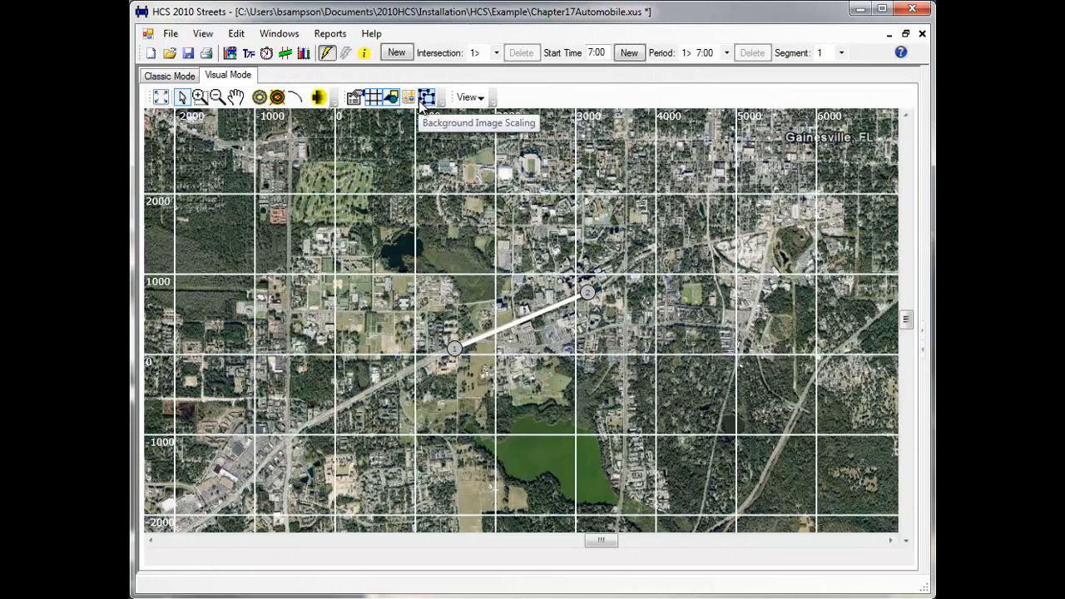
Toggle the map grid and background image off and back on, and inspect the Background Image Properties without changing them
left_click(373, 100)
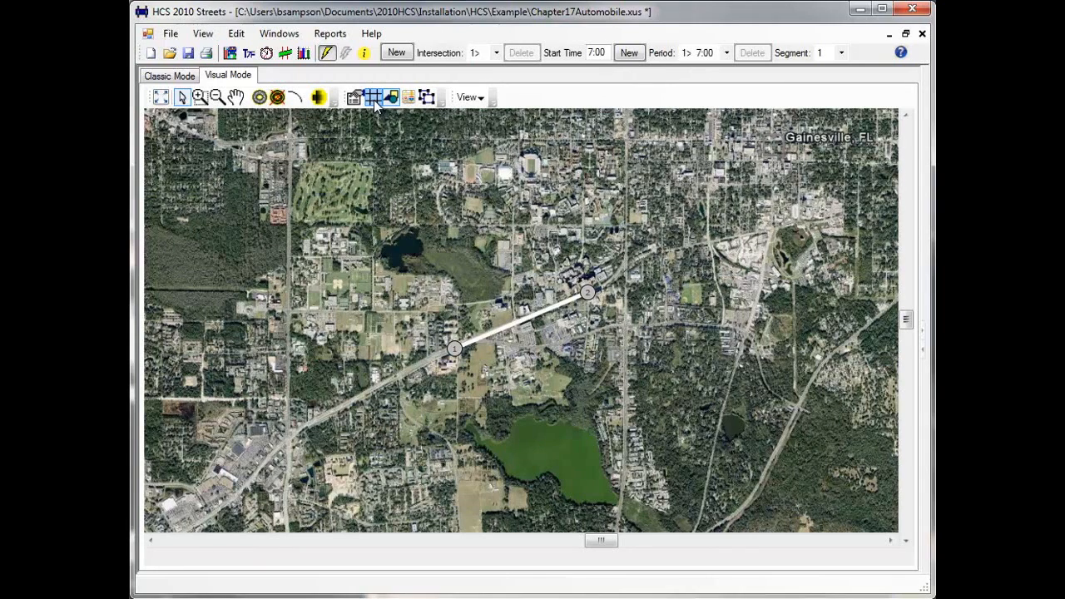
left_click(374, 100)
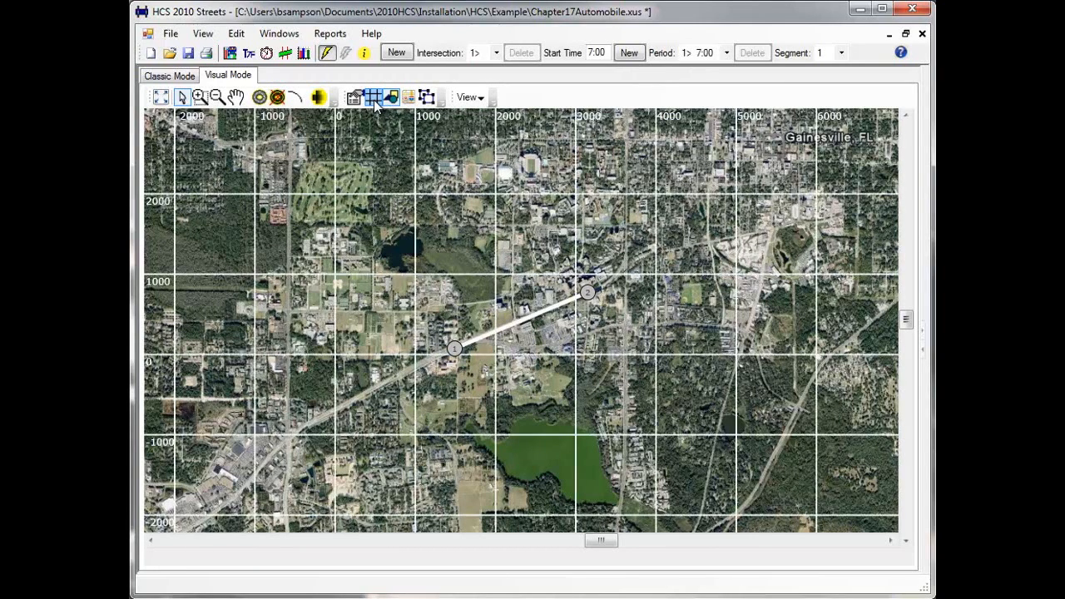
left_click(394, 100)
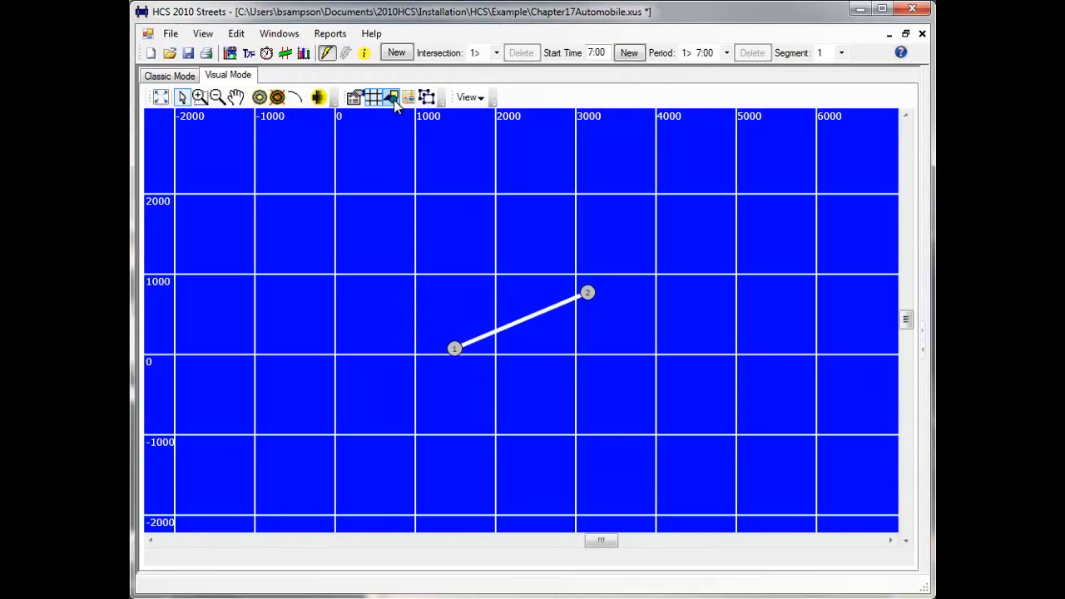
left_click(394, 100)
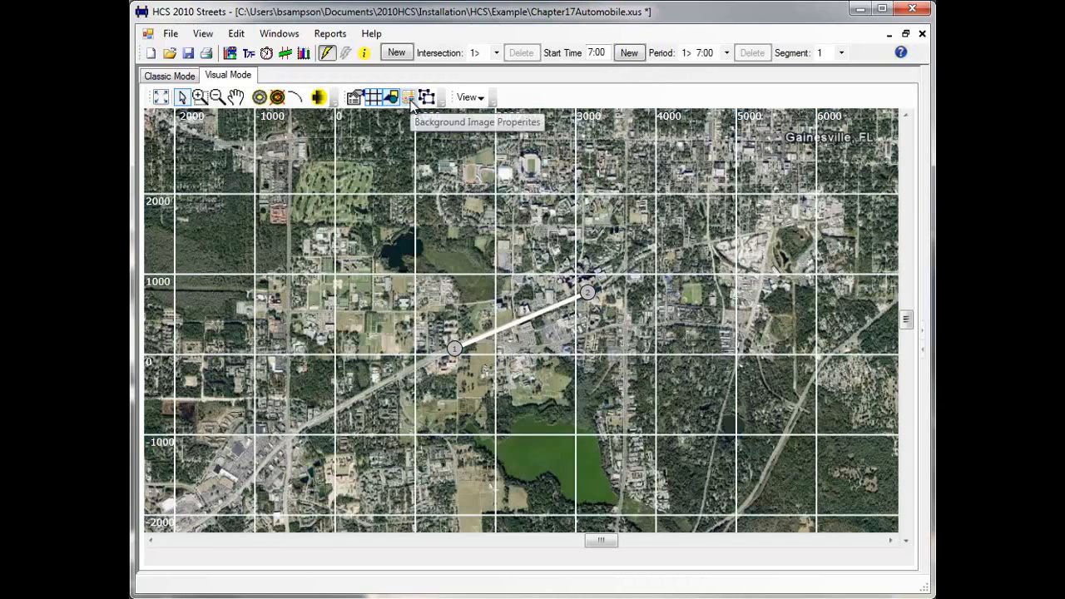
left_click(409, 99)
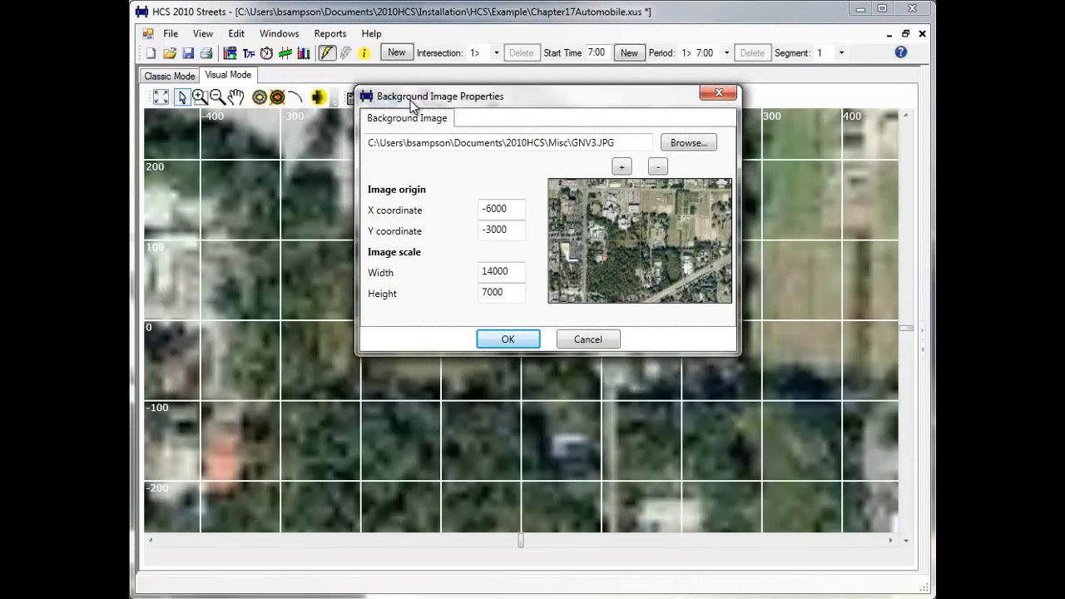
left_click(587, 339)
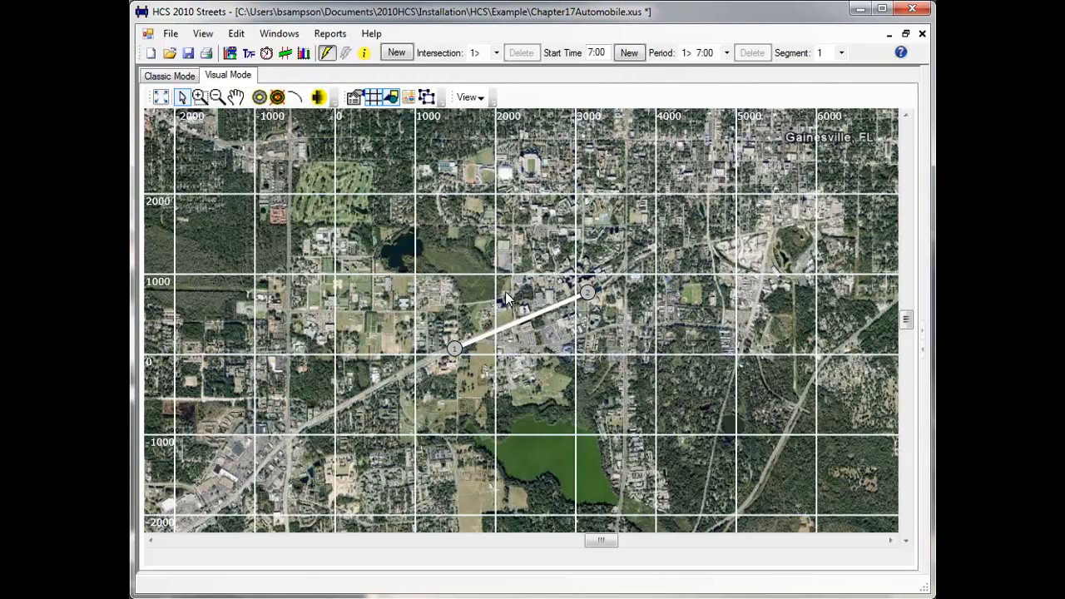
Bend the segment between intersections 1 and 2 into a curve using its control points, and straighten it again
left_click(492, 335)
left_click_drag(494, 335, 492, 285)
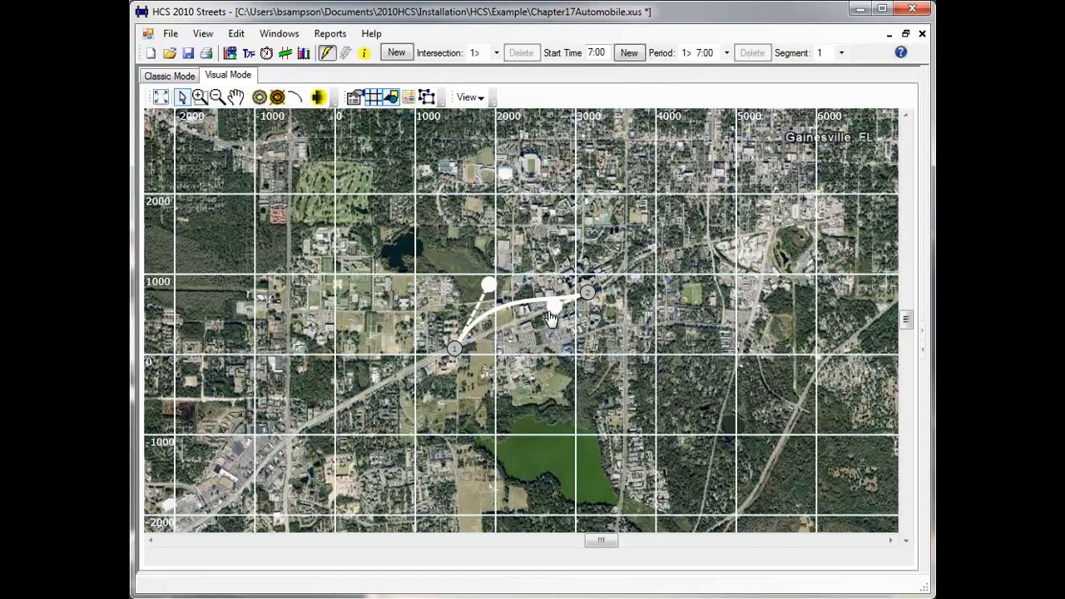
left_click_drag(556, 313, 563, 281)
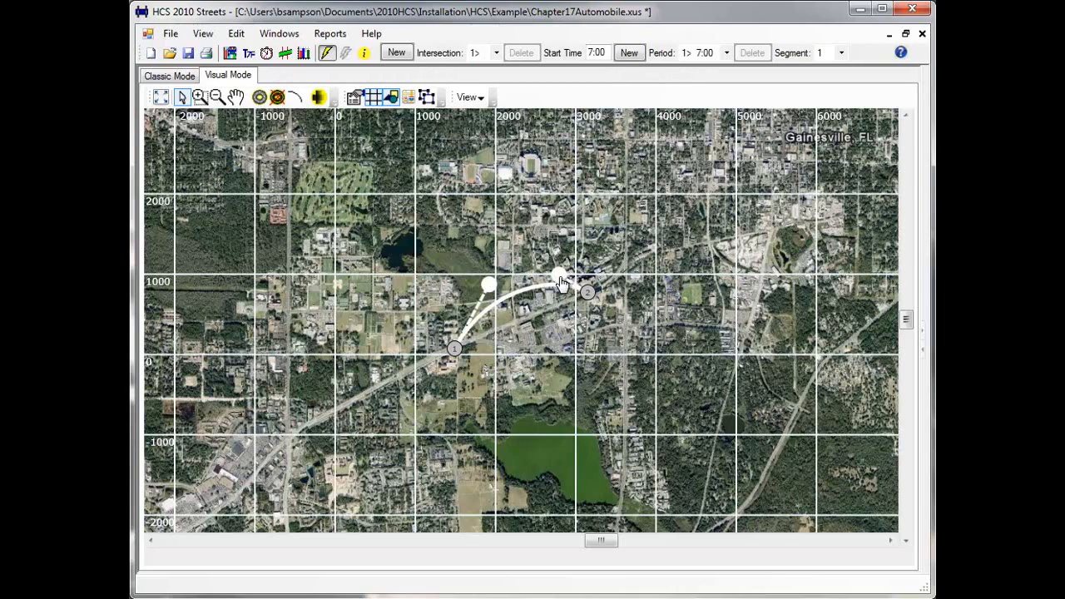
left_click_drag(562, 283, 551, 321)
left_click_drag(489, 286, 525, 326)
left_click(530, 320)
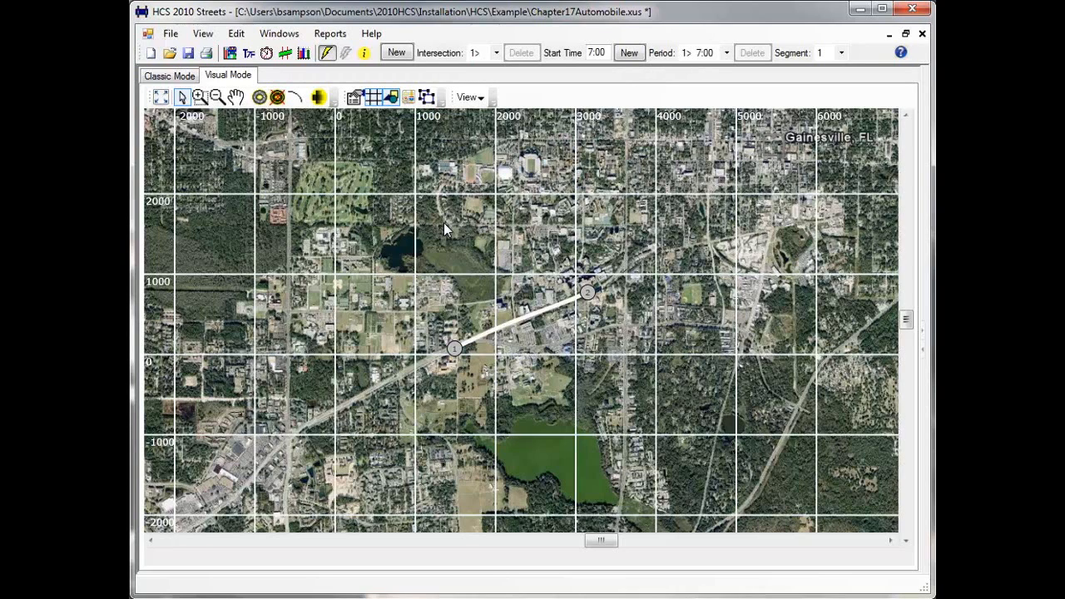
Open the Intersection Data for intersection 1 and review its Traffic, Lanes, Phases, Timing, Signal and Intersection inputs
double_click(456, 350)
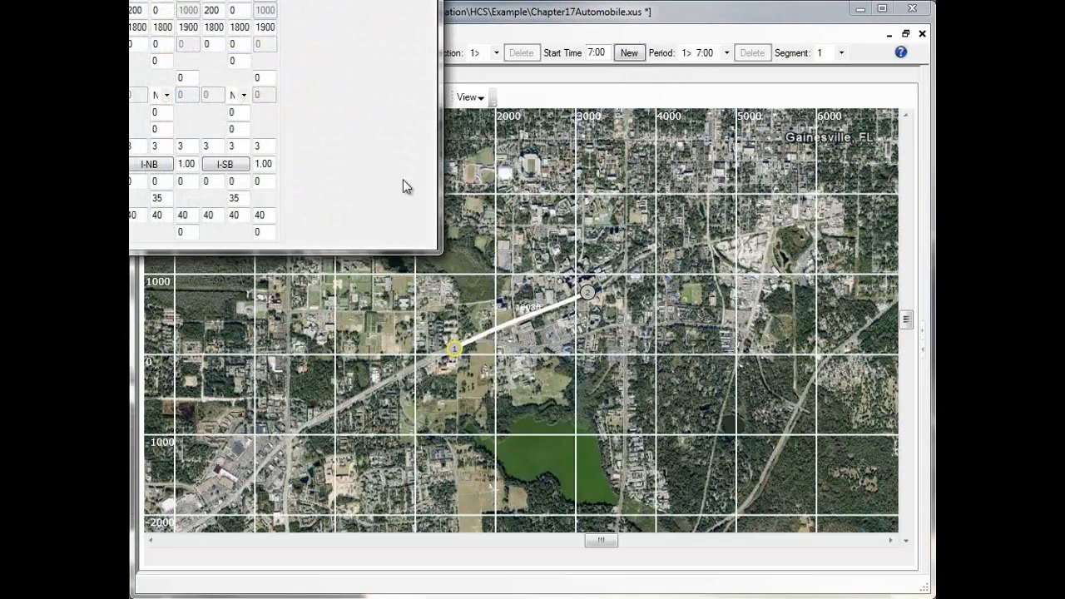
left_click_drag(313, 1, 692, 131)
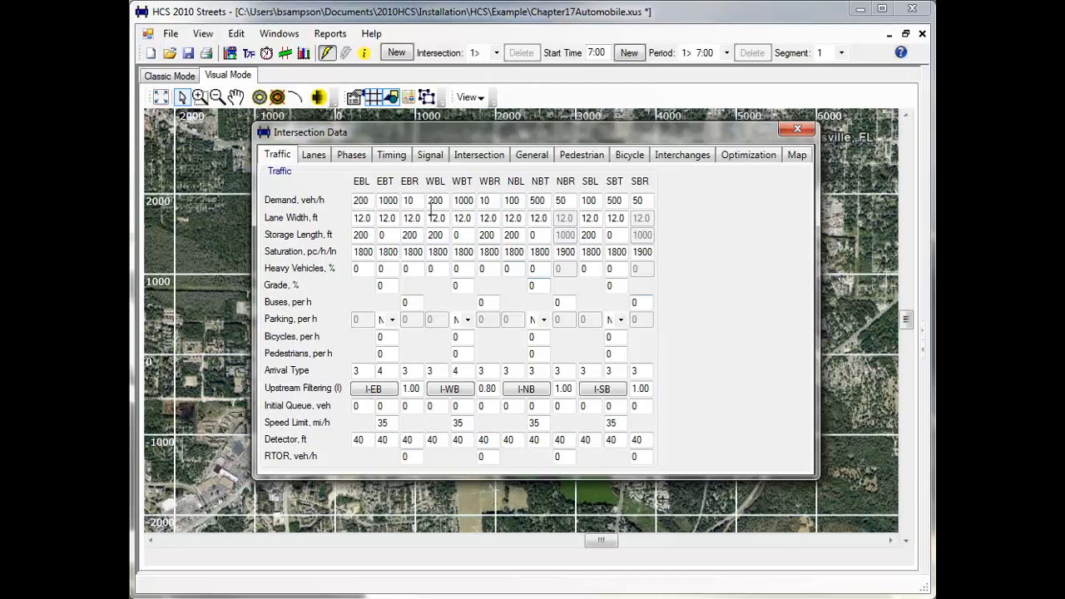
left_click(317, 158)
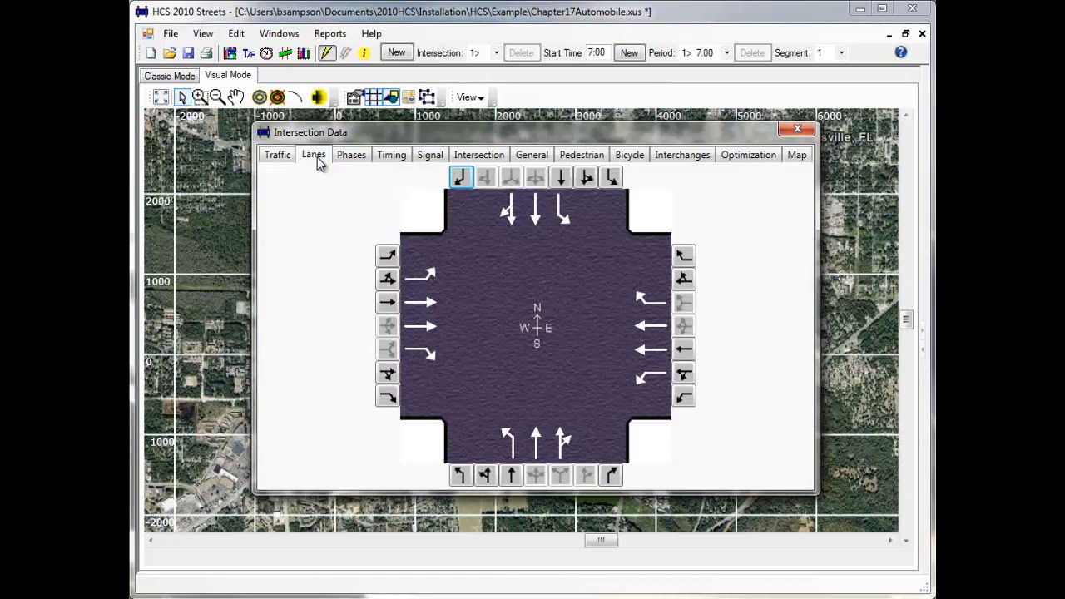
left_click(350, 158)
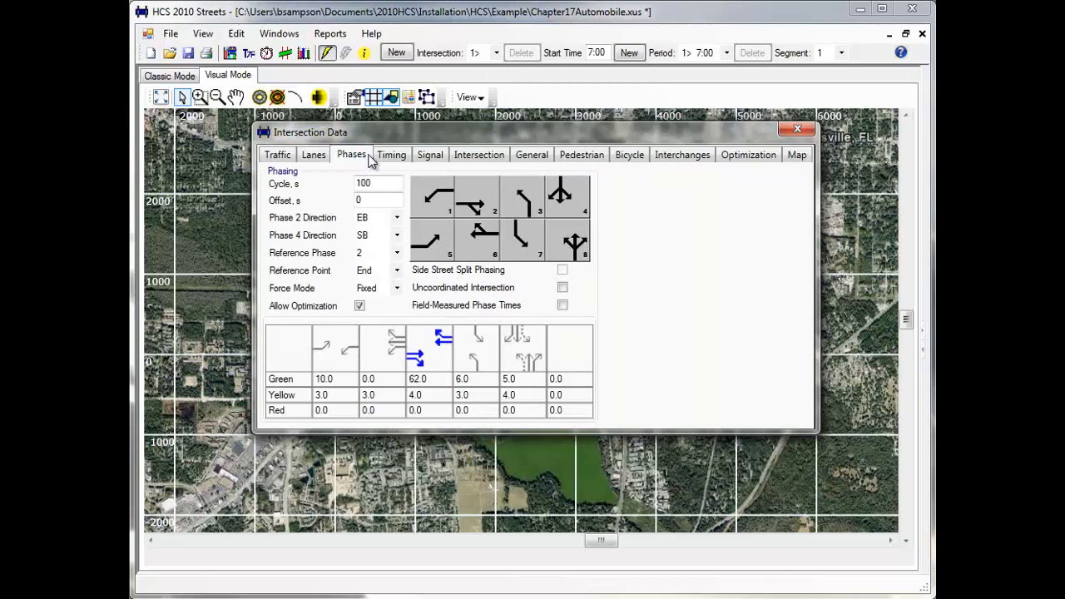
left_click(391, 158)
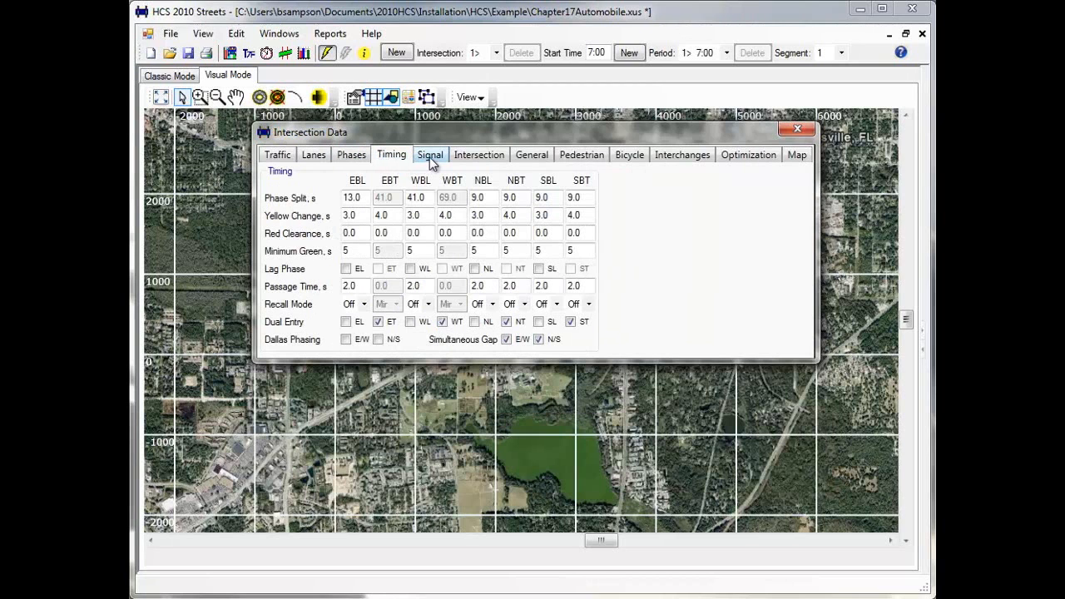
left_click(430, 158)
left_click(472, 156)
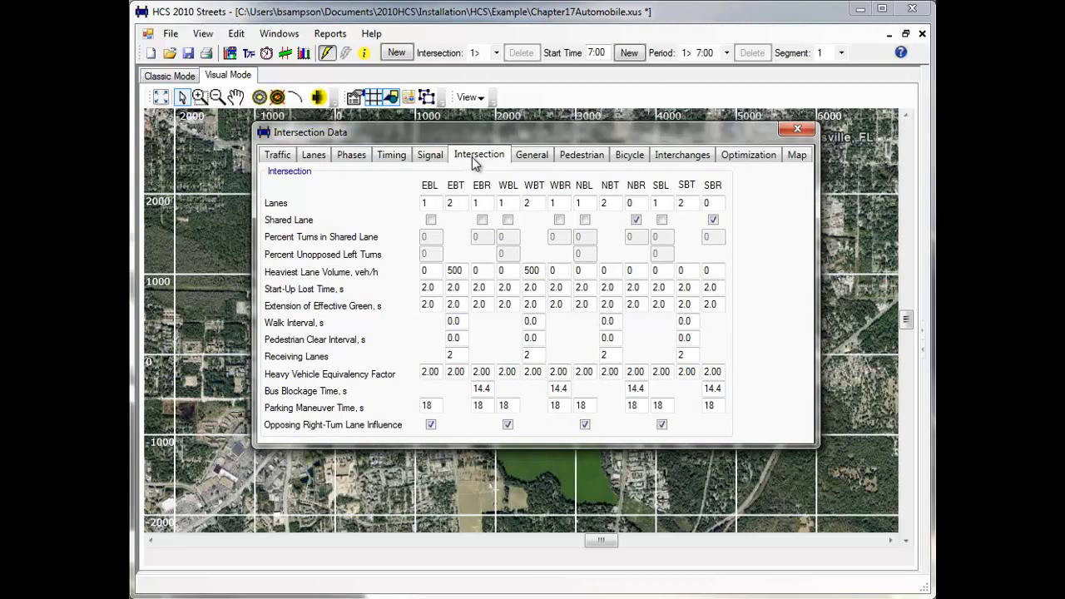
Review the General, Pedestrian, Bicycle, Interchanges and Optimization inputs of intersection 1, return to Traffic, and close the Intersection Data
left_click(535, 158)
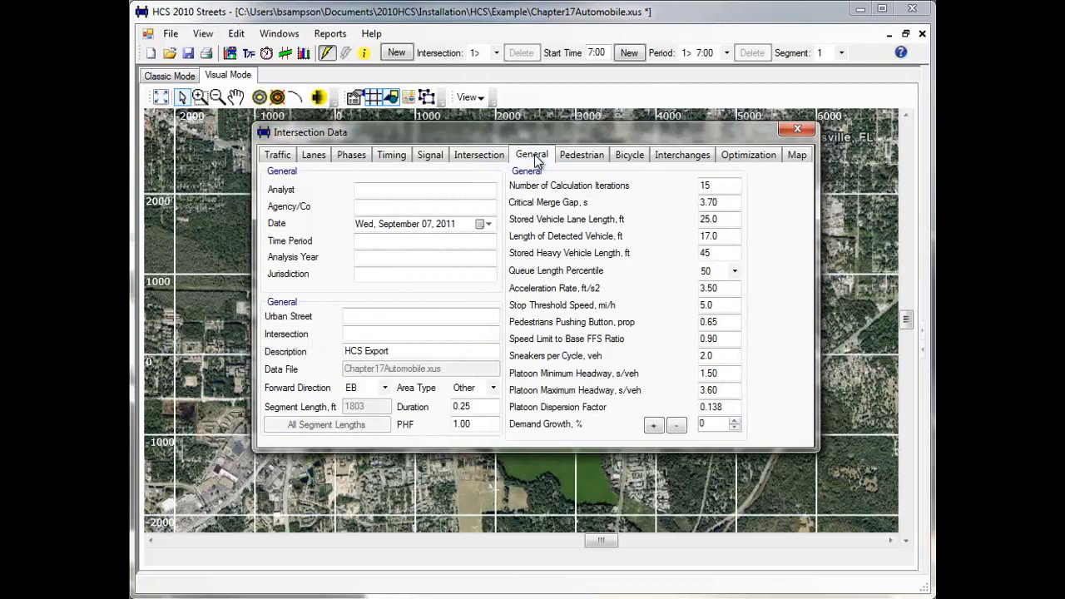
left_click(584, 155)
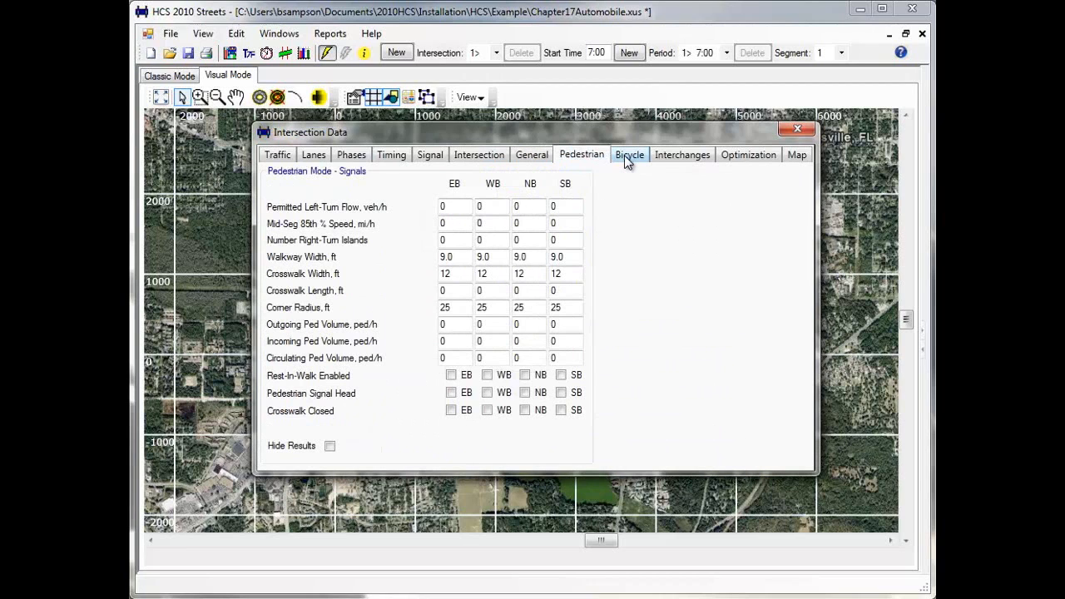
left_click(625, 156)
left_click(666, 156)
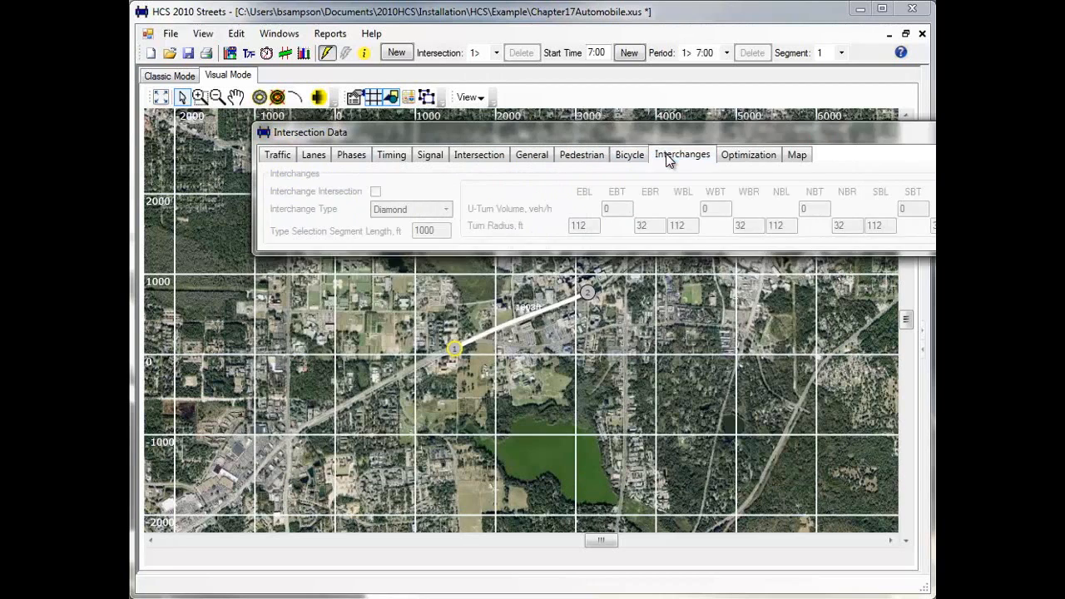
left_click(744, 157)
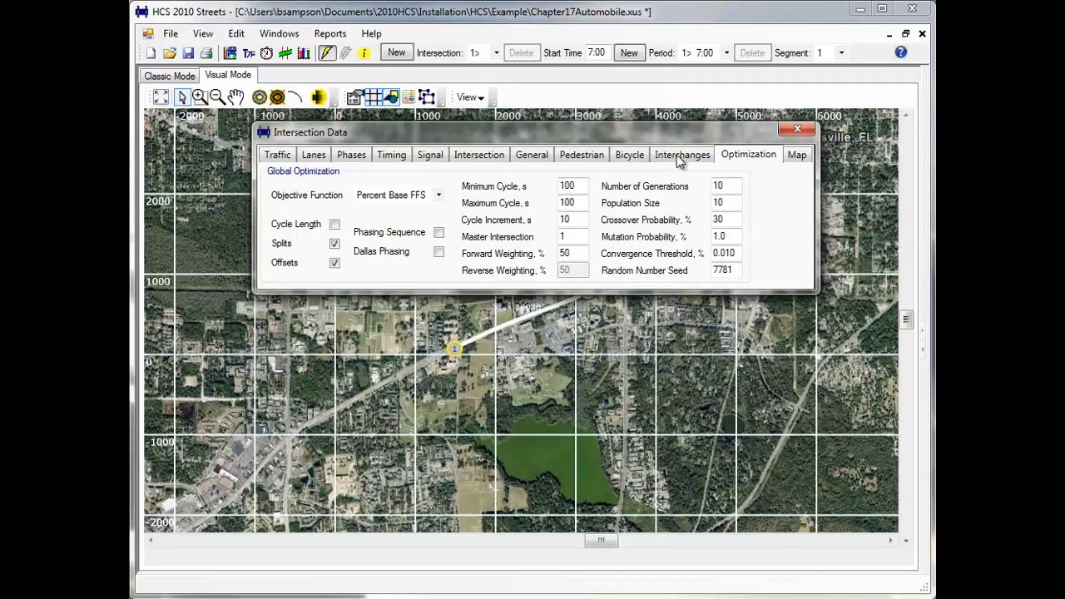
left_click(289, 160)
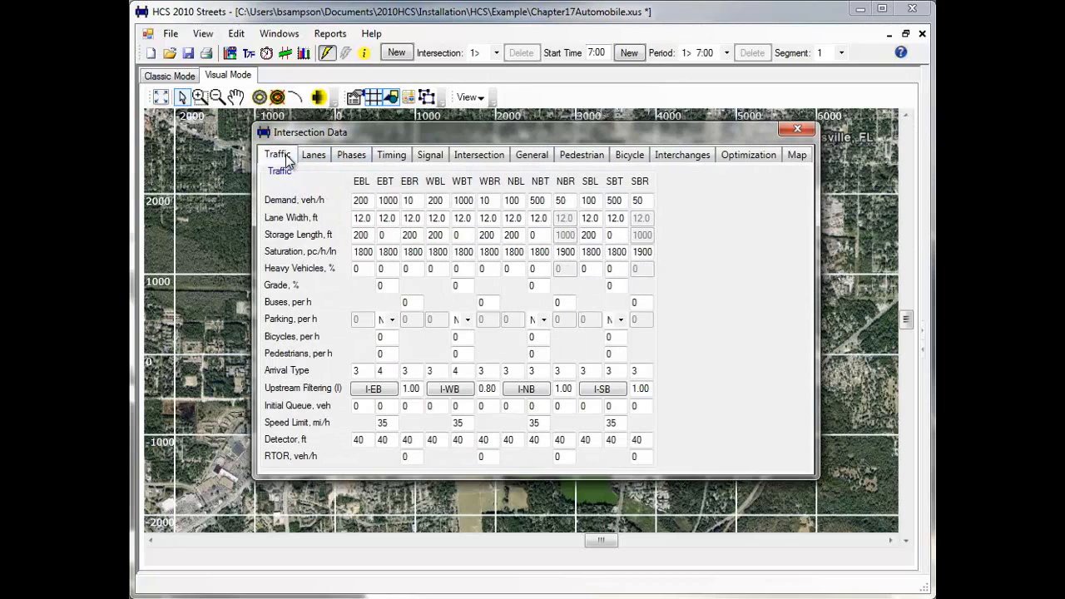
left_click(796, 130)
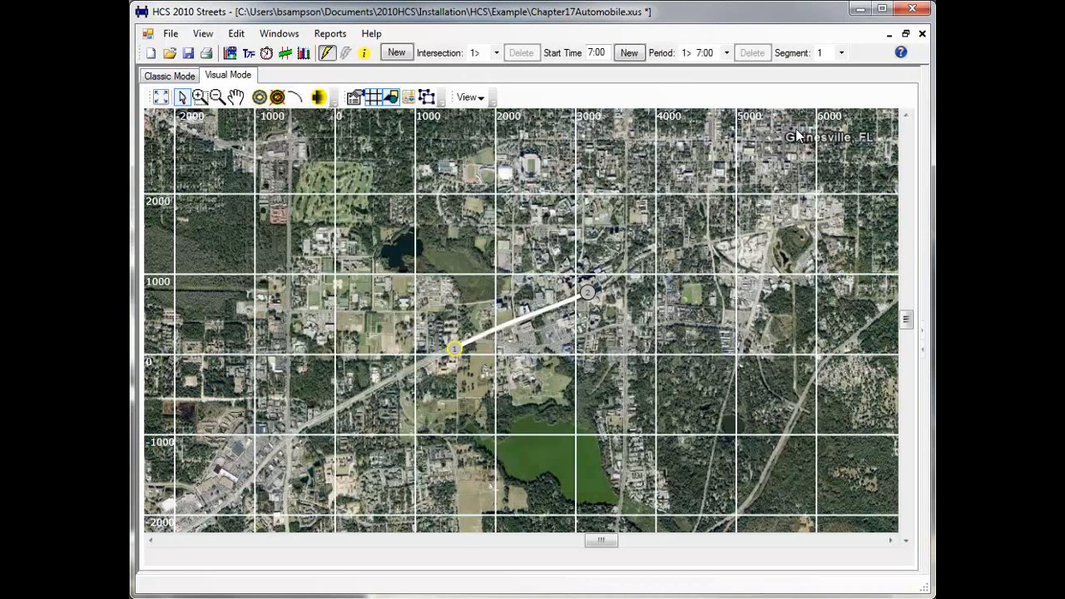
Review the segment's properties from O-D Seeds and Access Points through Streets, Pedestrian, Bicycle and Transit, close them, and return to Classic Mode
left_click(512, 332)
double_click(500, 330)
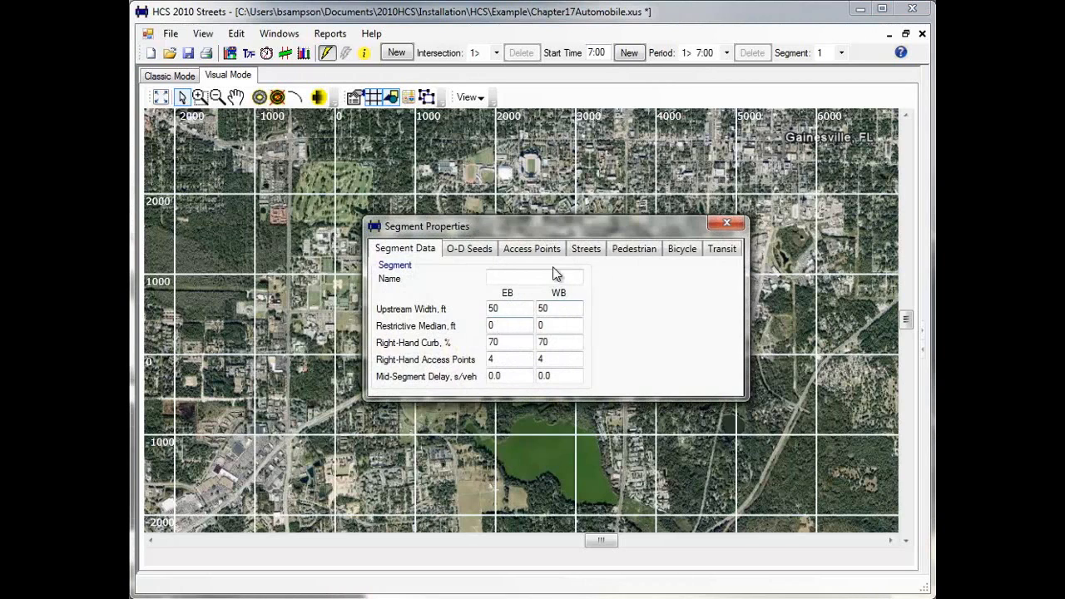
left_click(481, 251)
left_click(560, 254)
left_click(586, 249)
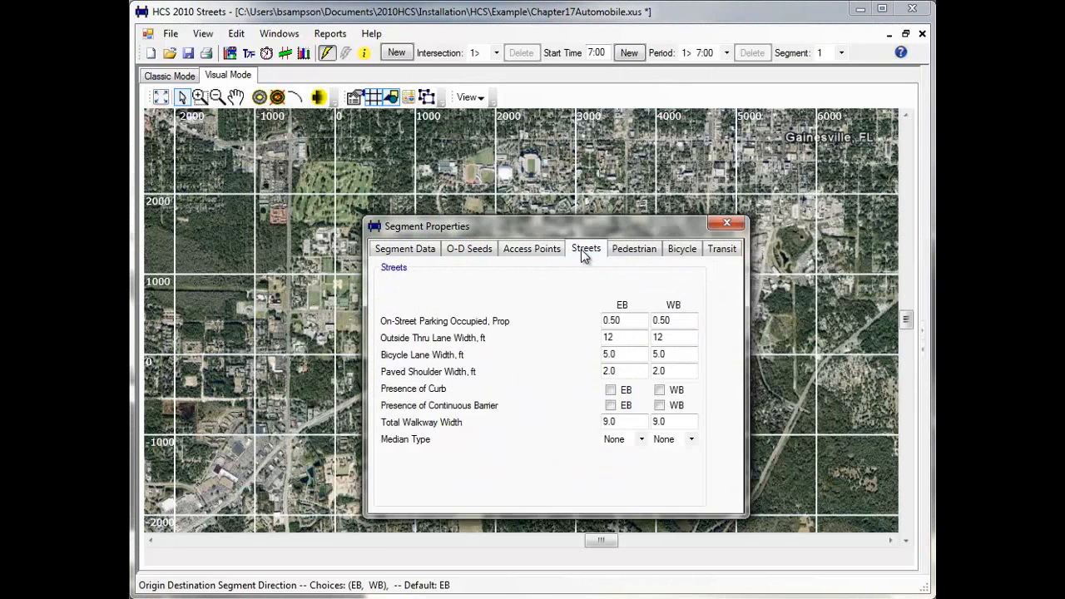
left_click(632, 249)
left_click(681, 249)
left_click(721, 249)
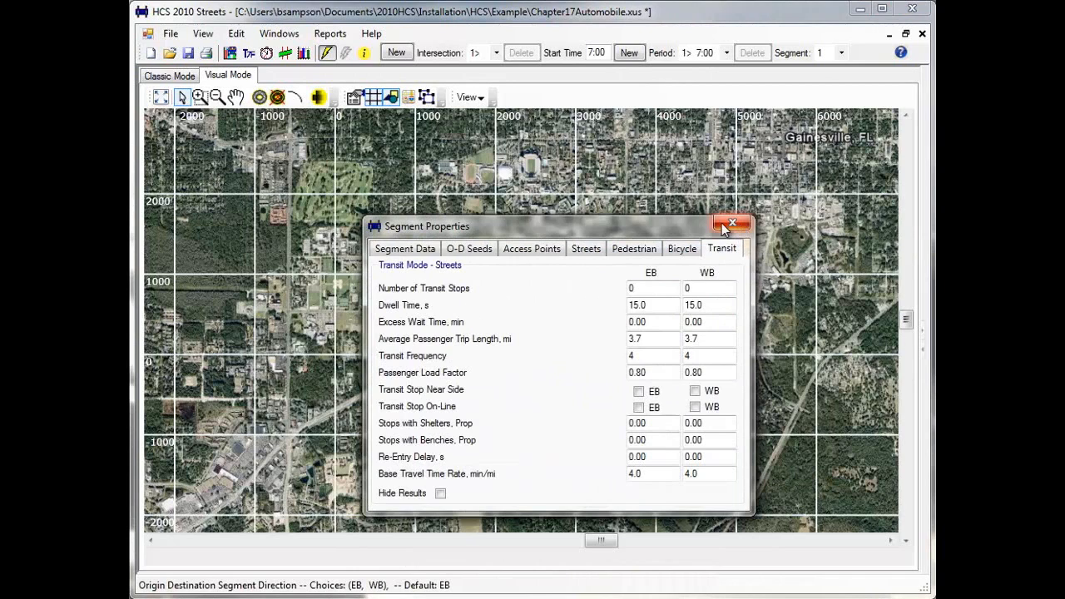
left_click(732, 224)
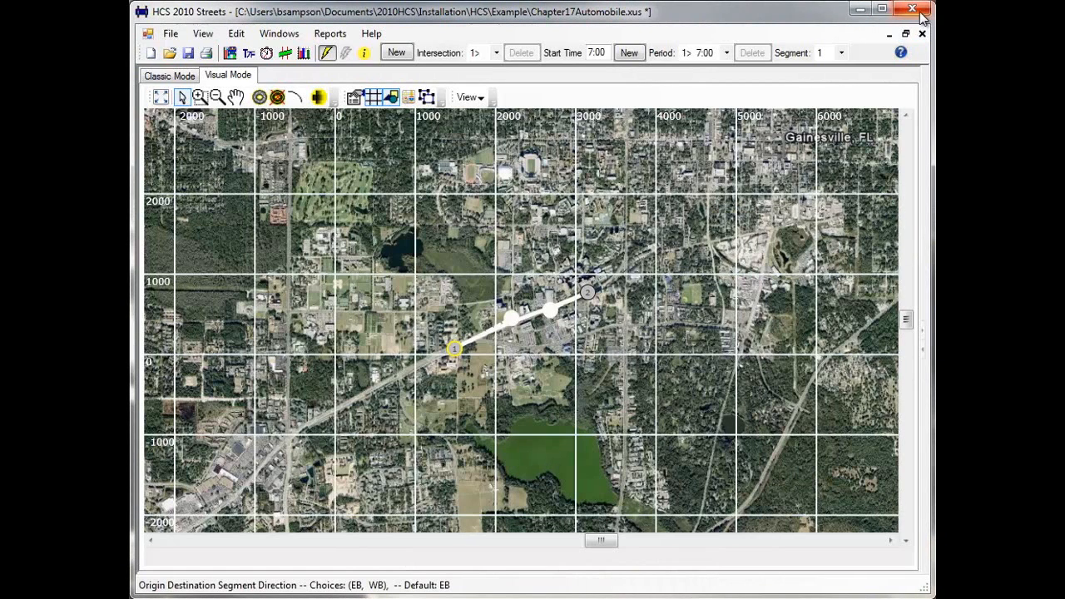
left_click(167, 77)
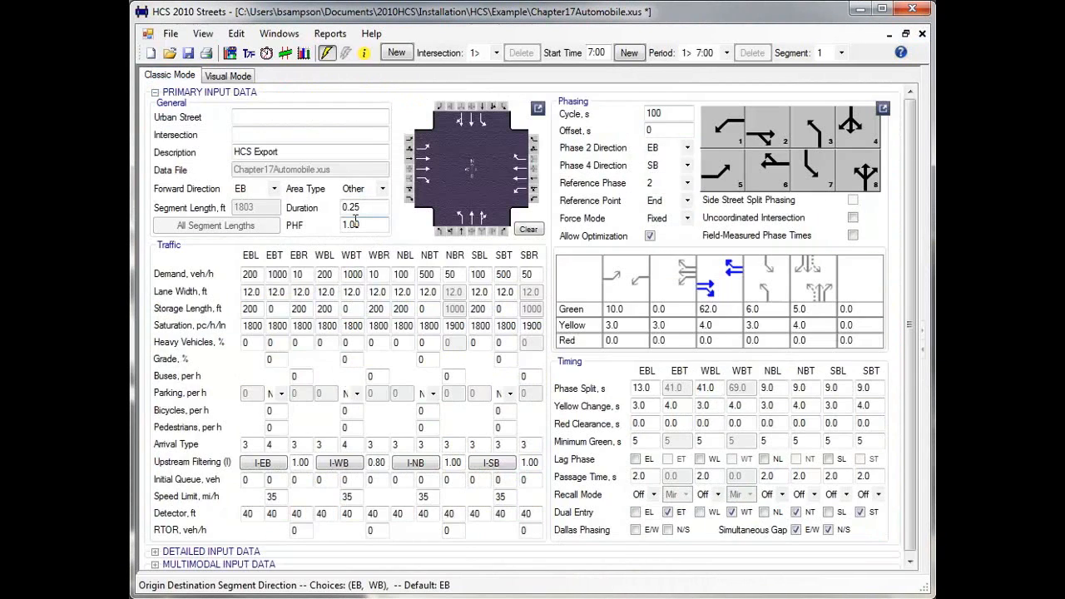